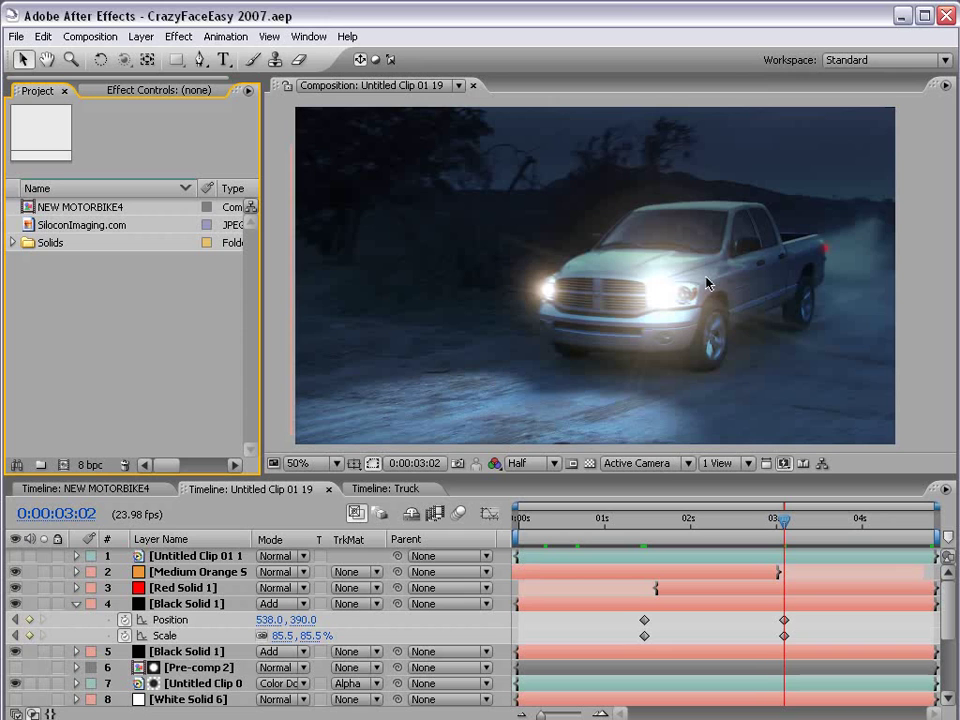
Step: Compare the original daytime clip with the night version at the 0:00:01:11 keyframe, leave the clip hidden, and save the project
left_click(15, 557)
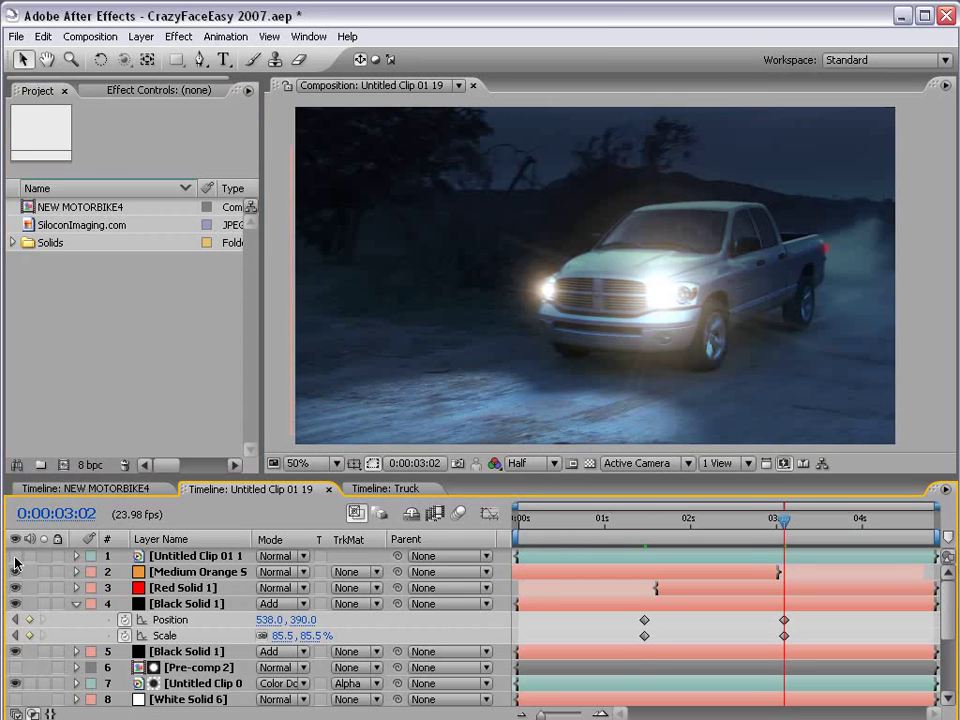
key("j")
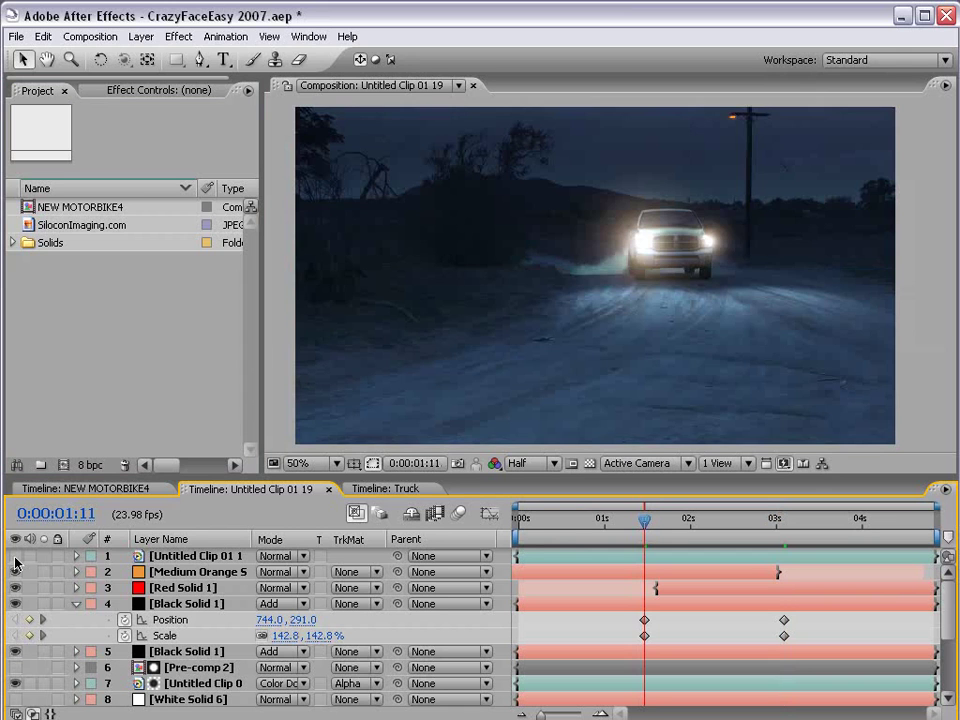
left_click(15, 557)
key("k")
key("j")
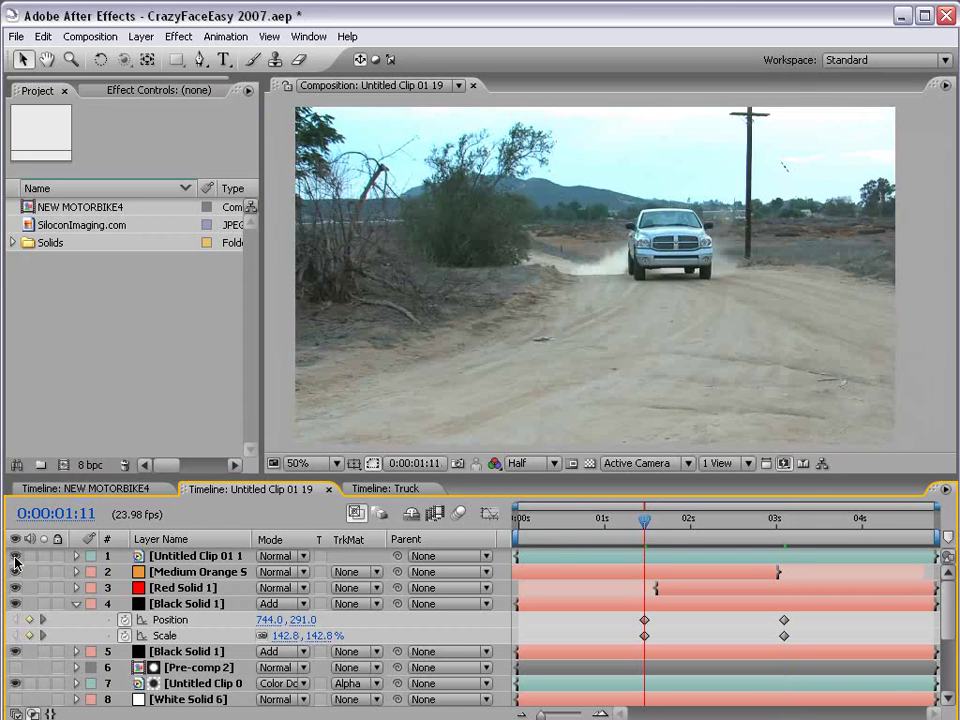
left_click(15, 557)
key("ctrl+s")
left_click(596, 634)
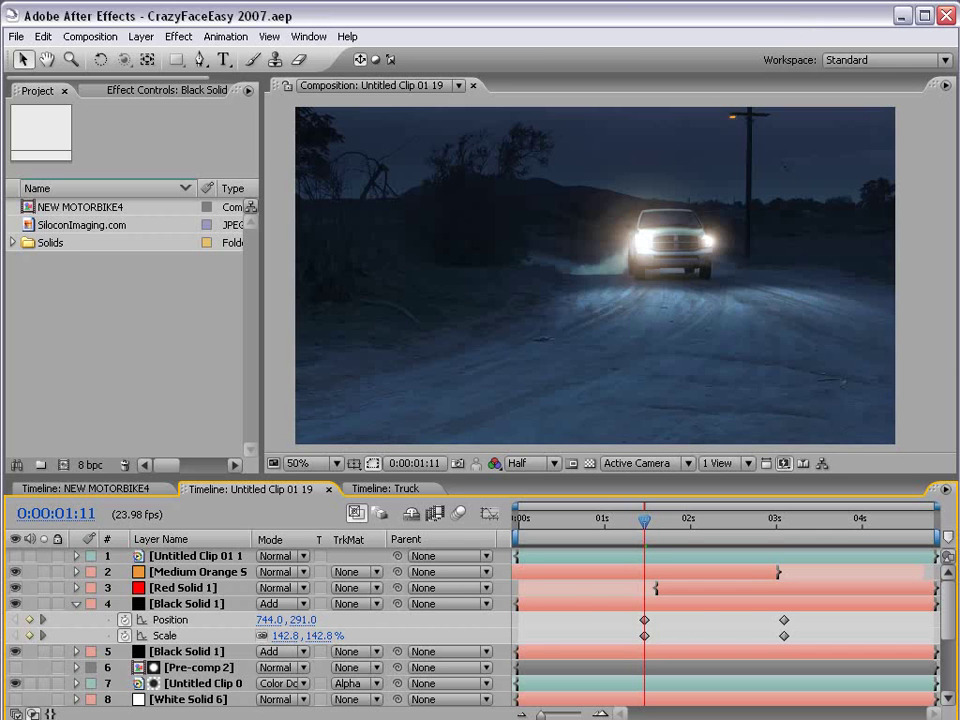
Step: Switch to Firefox, search Google Images for carp, and view the peacecorpsonline.org picture on its page
key("alt+Tab")
left_click(394, 287)
type("carp")
left_click(652, 296)
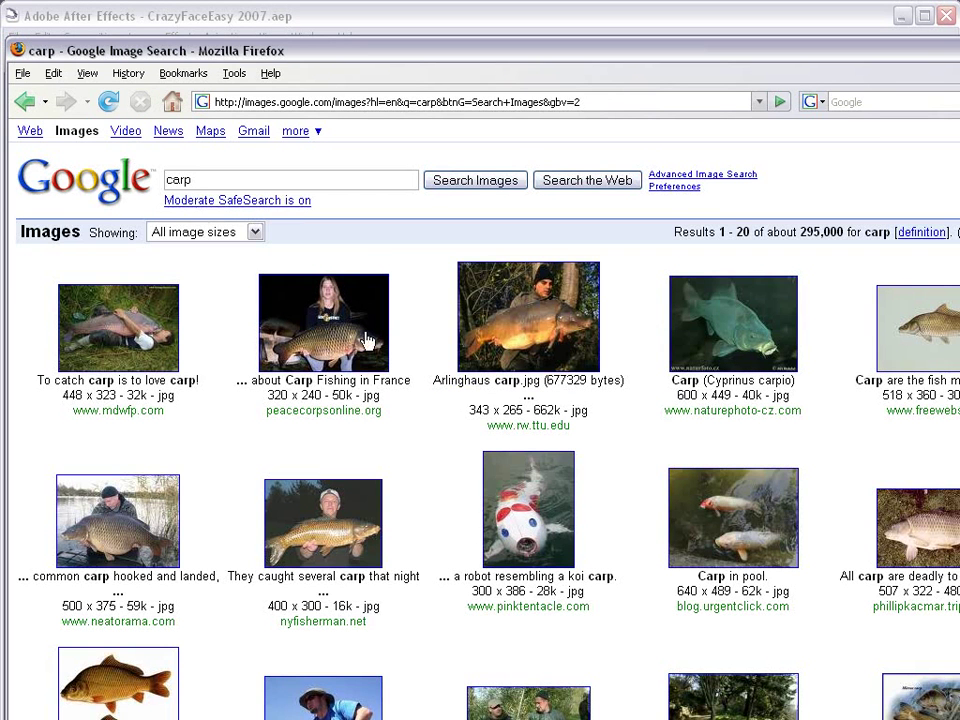
left_click(349, 363)
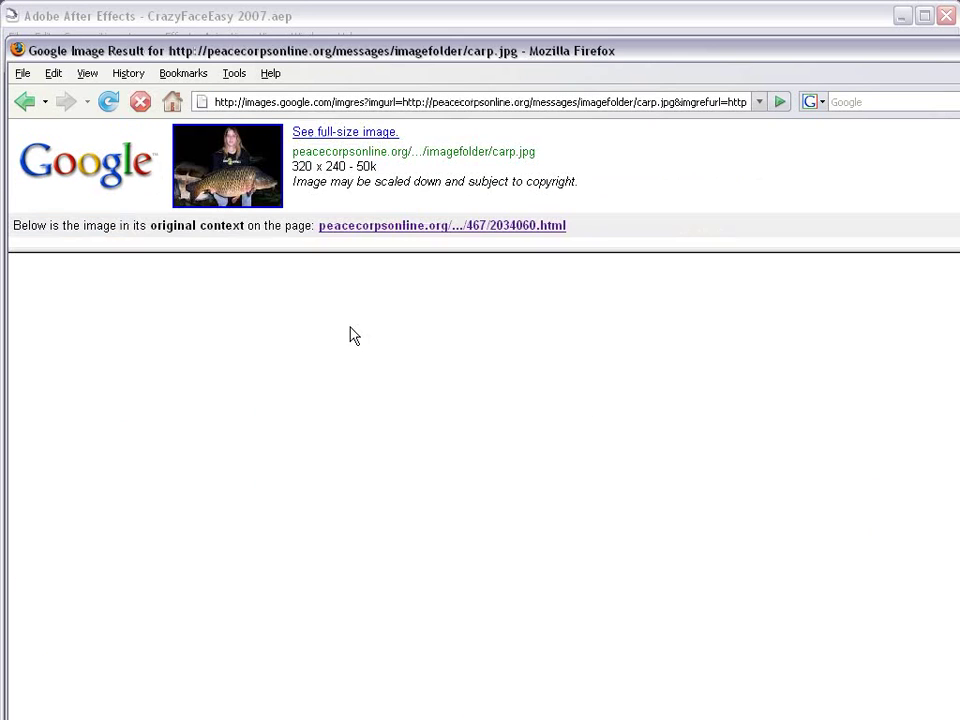
scroll(440, 510, "down", 2)
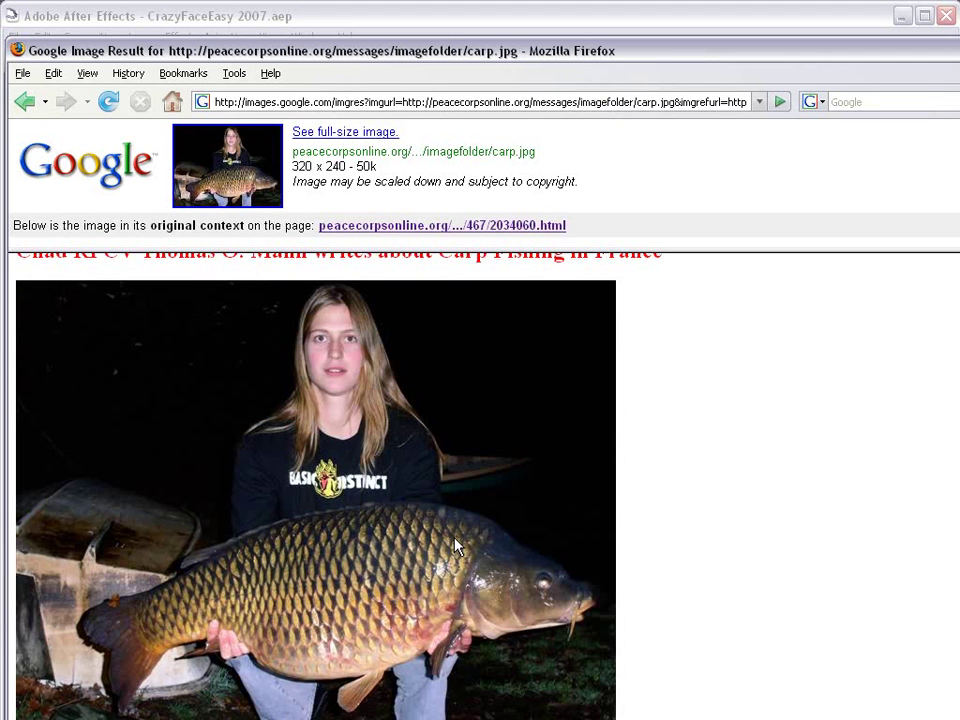
Step: Switch to After Effects, open the Truck composition's timeline, and move the current time to 0:00:00:00
left_click(188, 12)
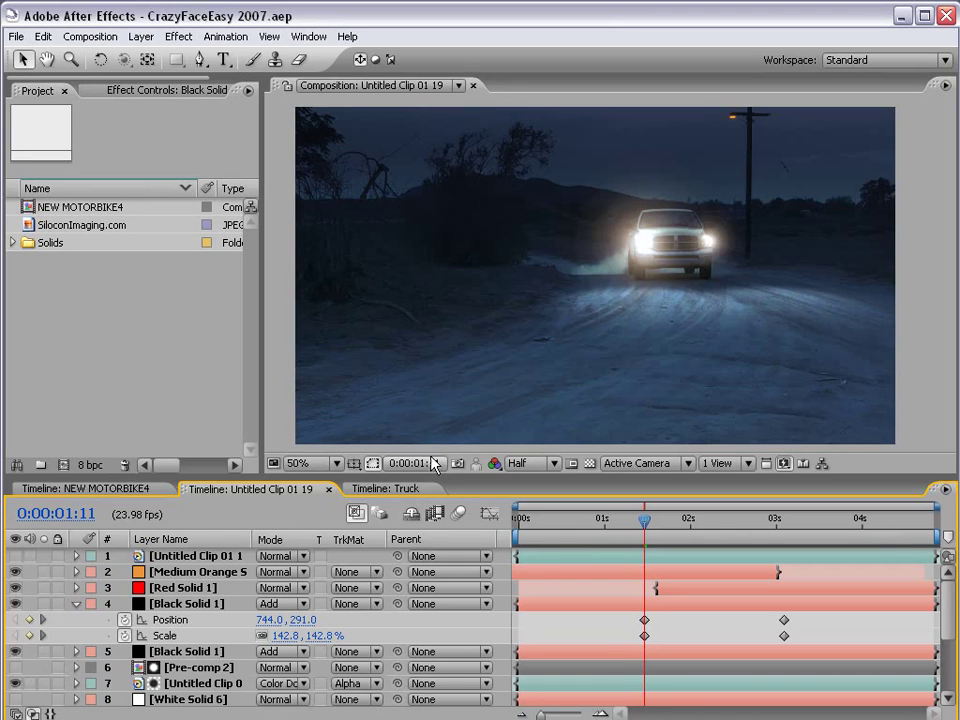
left_click(385, 489)
left_click_drag(666, 527, 519, 537)
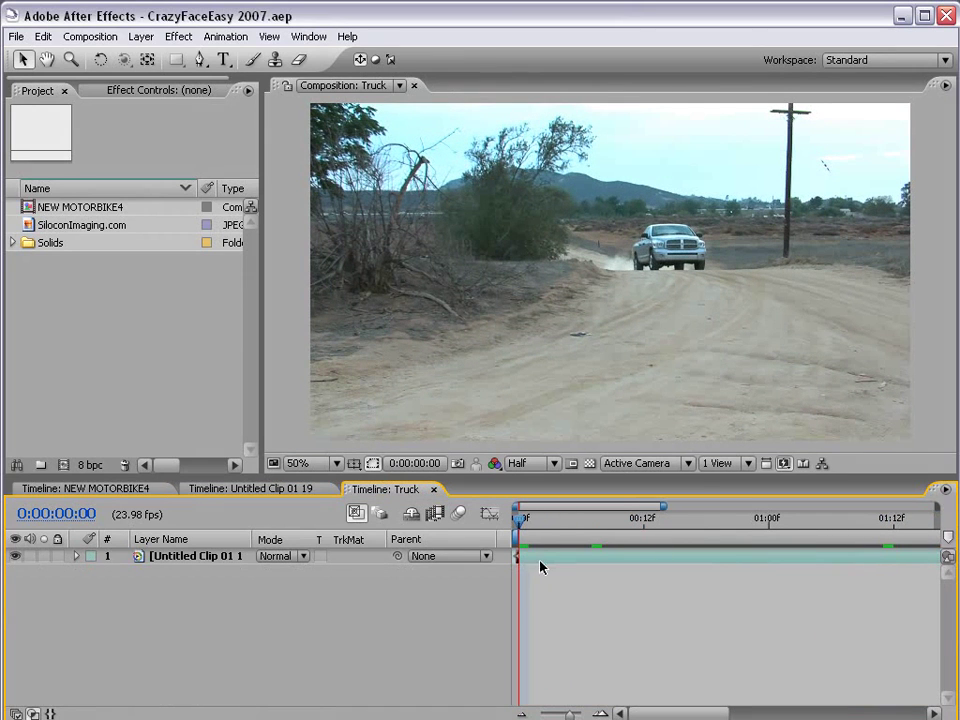
Step: Apply the Hue/Saturation and Curves color correction effects to the truck clip layer
left_click(537, 565)
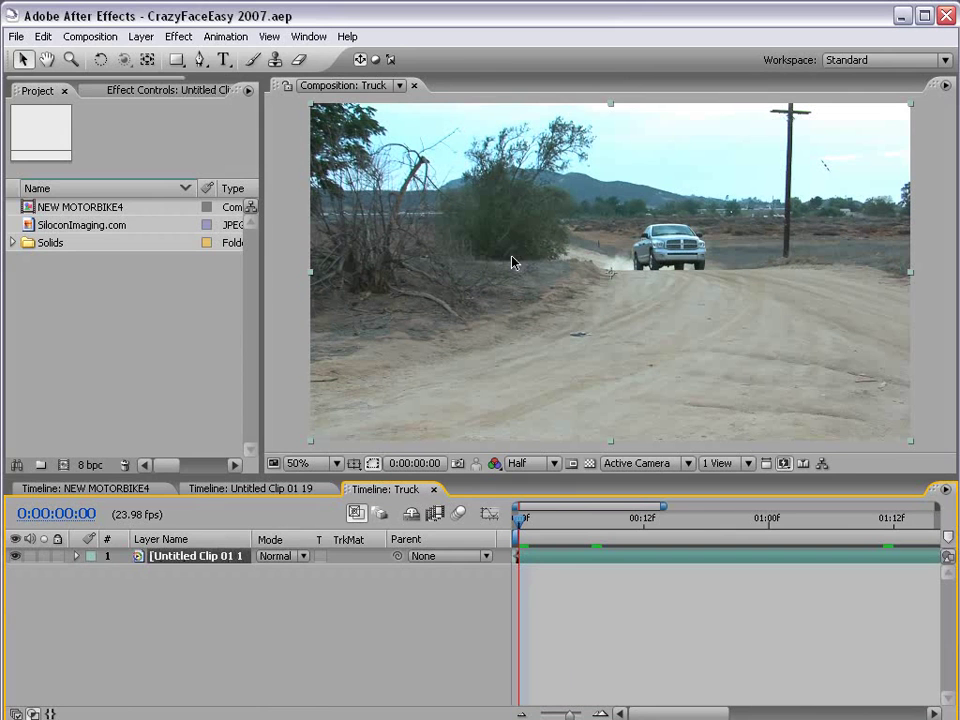
left_click(176, 37)
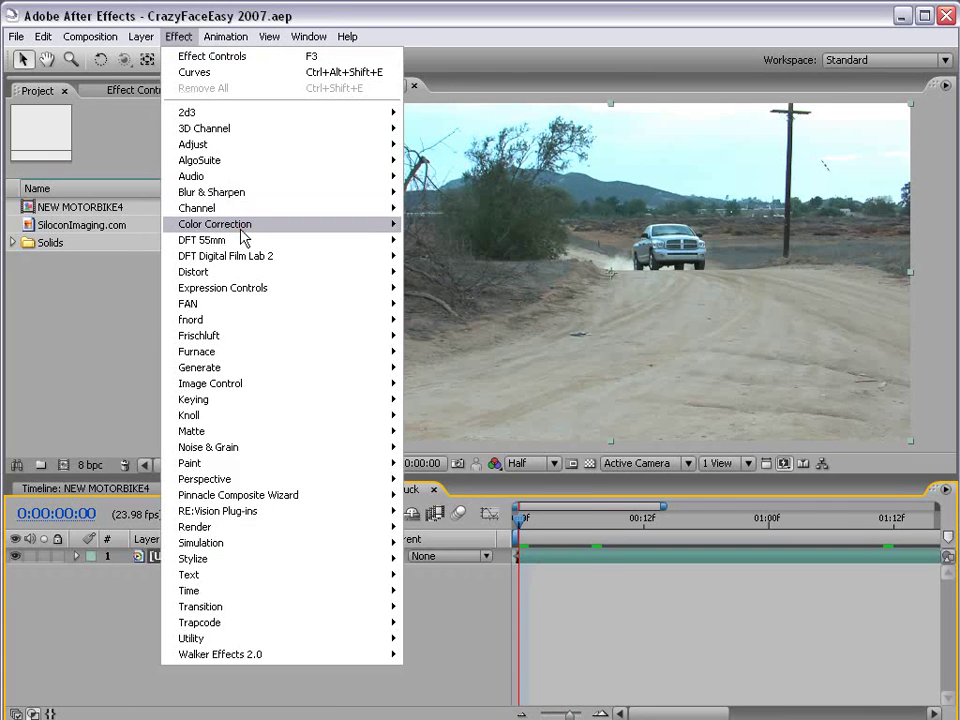
mouse_move(240, 224)
left_click(487, 506)
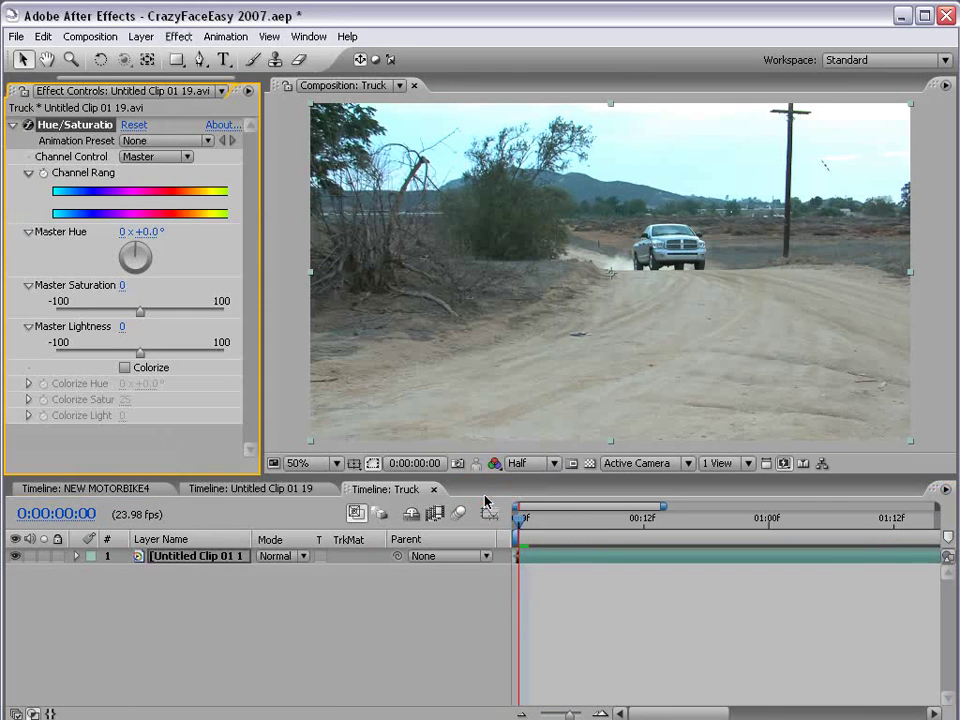
left_click(178, 37)
mouse_move(232, 226)
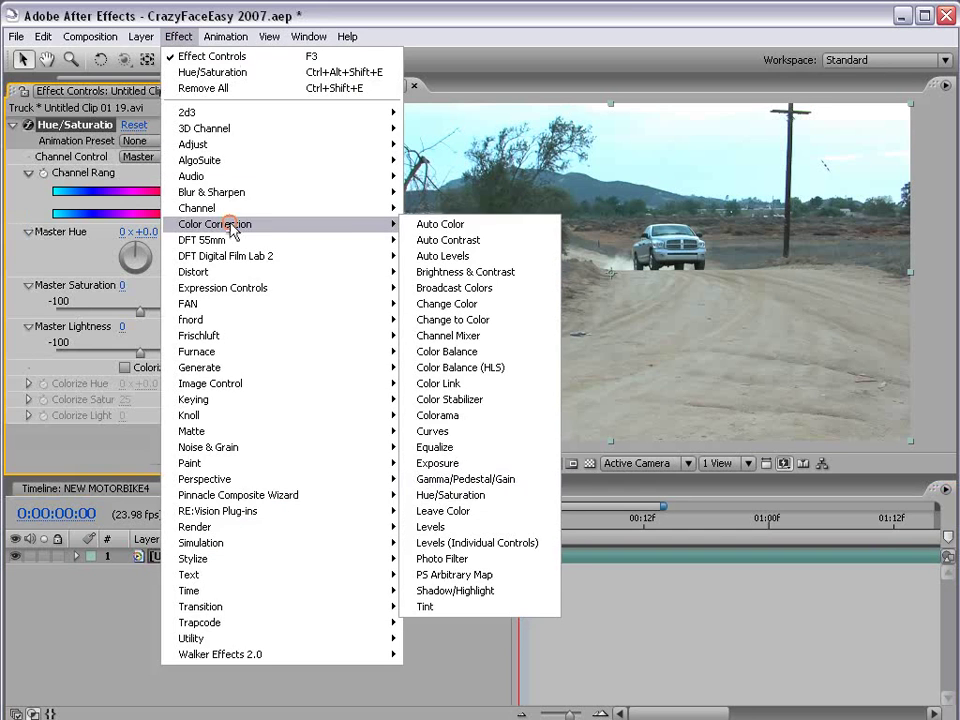
left_click(455, 433)
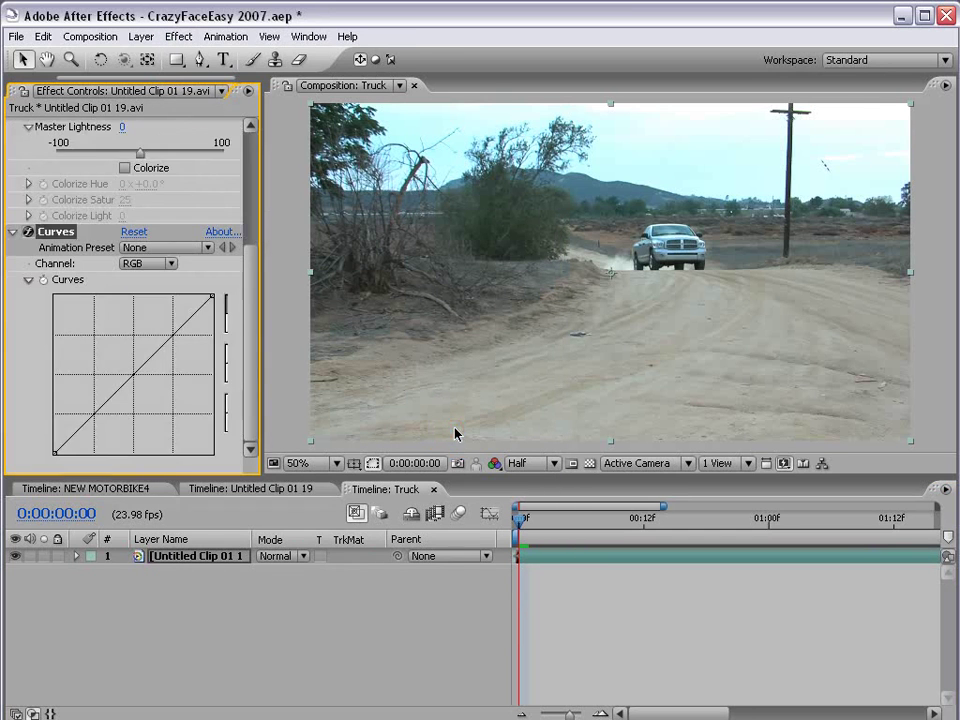
Step: Widen the effect settings area and set Hue/Saturation's Master Saturation to -29, collapsing that effect's settings
left_click_drag(263, 152, 306, 156)
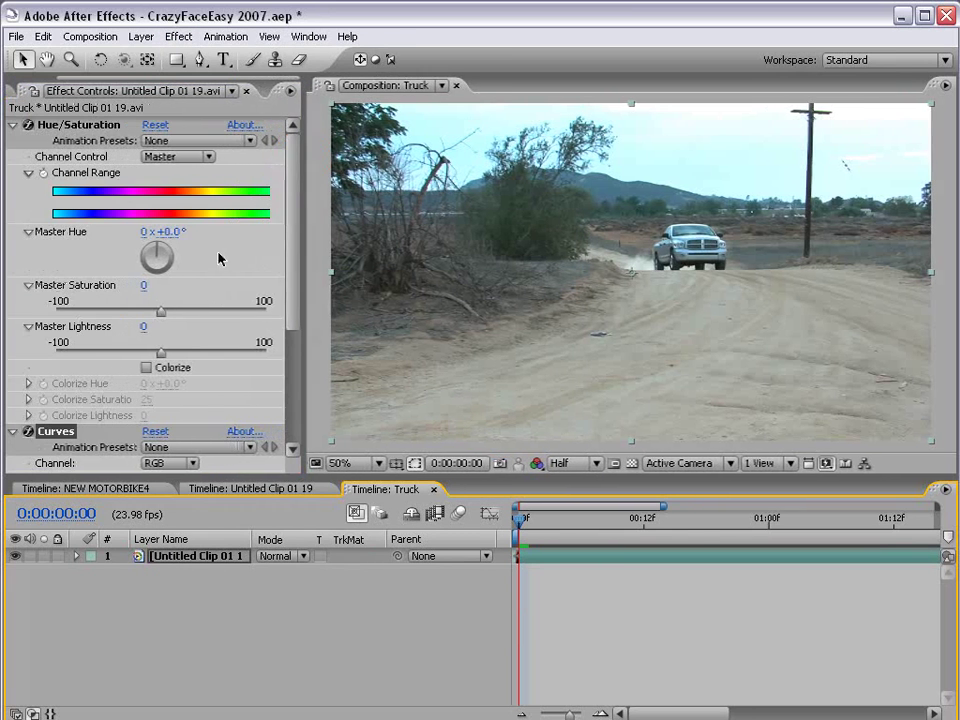
left_click_drag(161, 312, 131, 317)
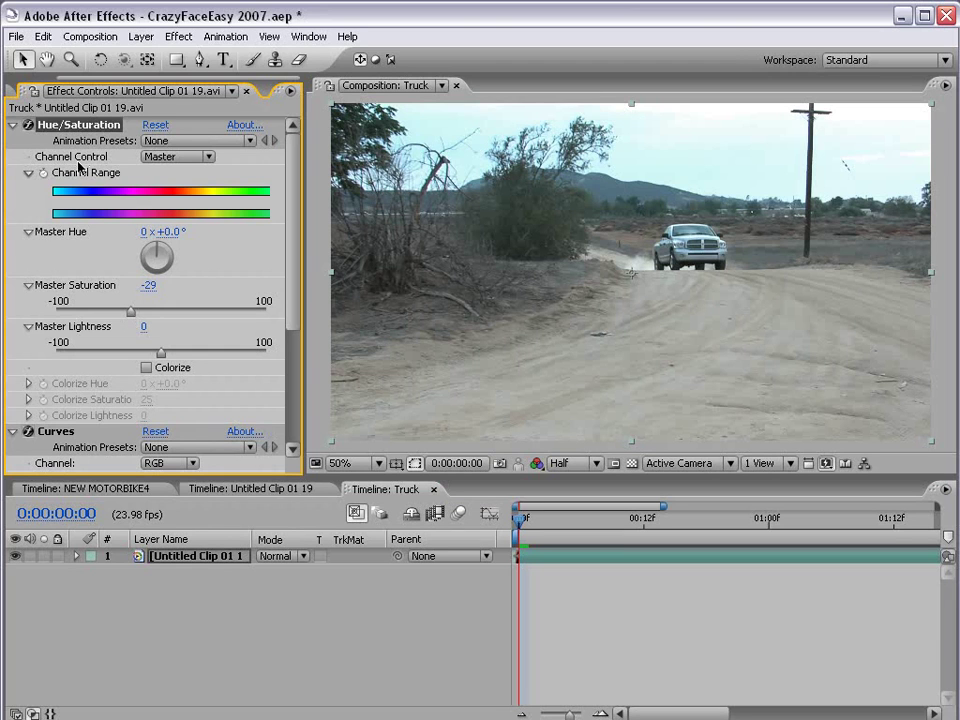
left_click(14, 125)
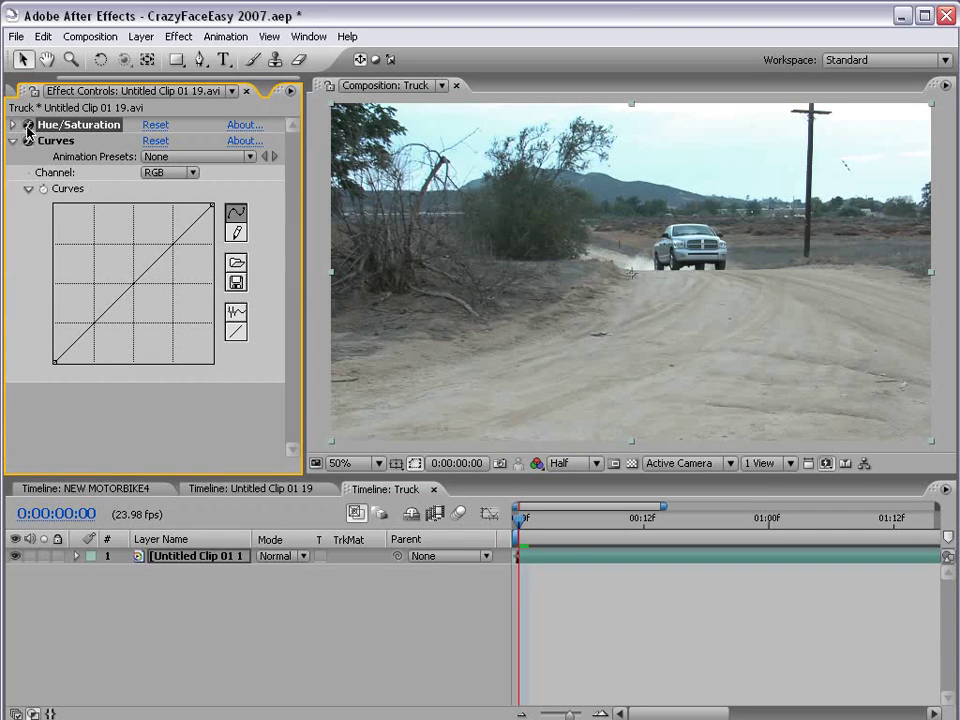
Step: Darken the RGB curve by lowering its white end to about half, pulling down the shadows, and adding an upper-midtone point
left_click(172, 175)
left_click(181, 176)
left_click_drag(212, 205, 212, 281)
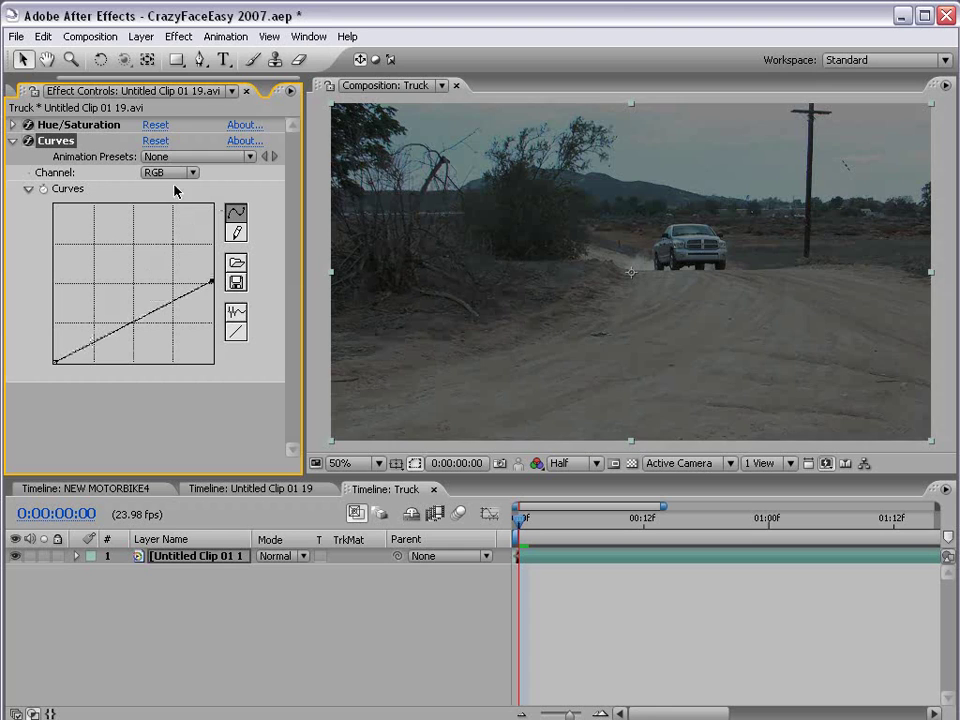
left_click_drag(140, 319, 107, 343)
left_click_drag(176, 318, 177, 315)
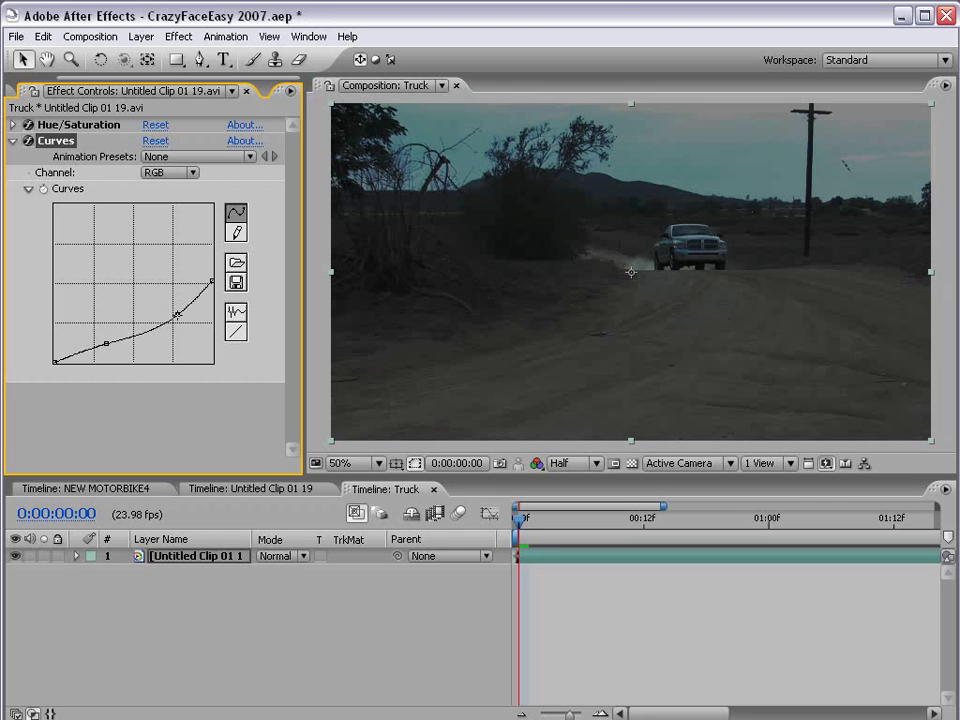
Step: Pull the midpoint of the Red channel curve slightly down to reduce red in the clip
left_click(168, 173)
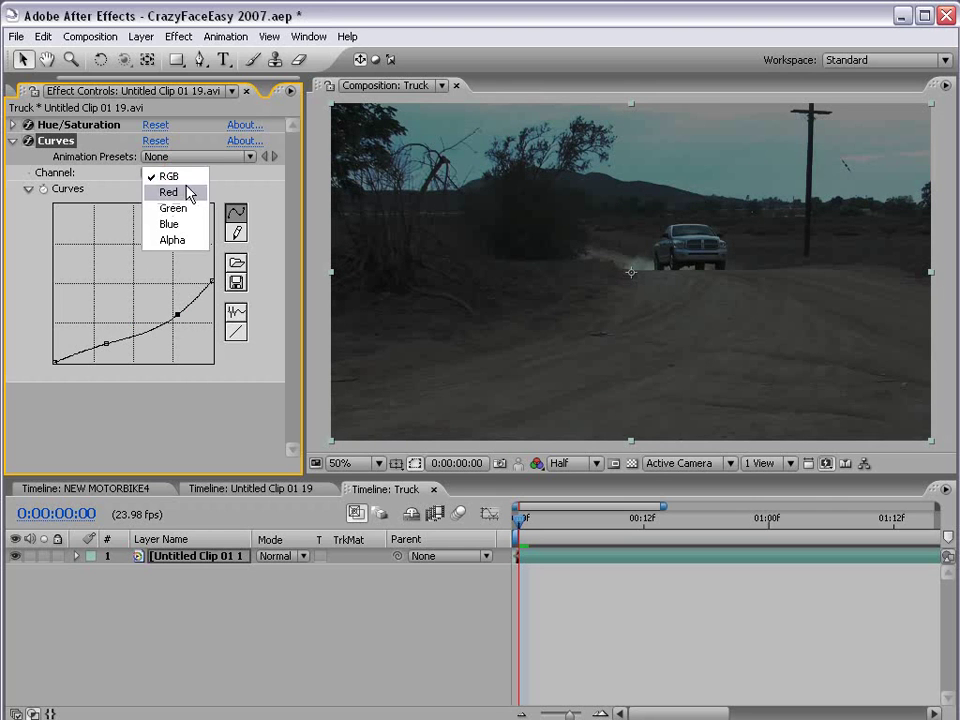
left_click(186, 196)
left_click_drag(137, 282, 145, 285)
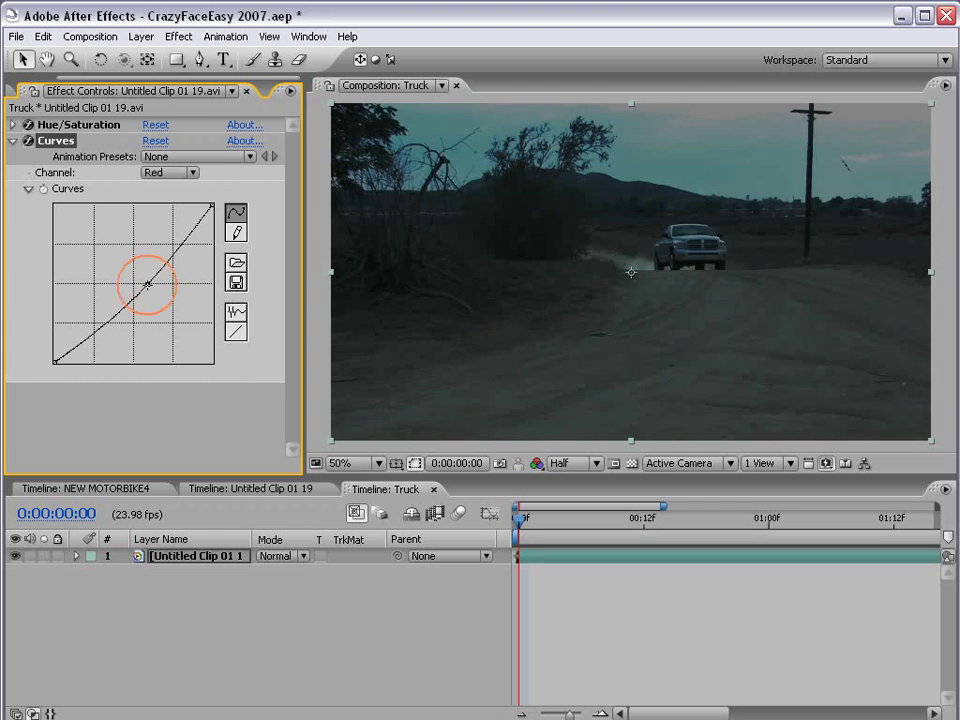
Step: Raise the midpoint of the Blue channel curve slightly and shift its white end inward to strengthen the blue tint
left_click(188, 172)
left_click(175, 204)
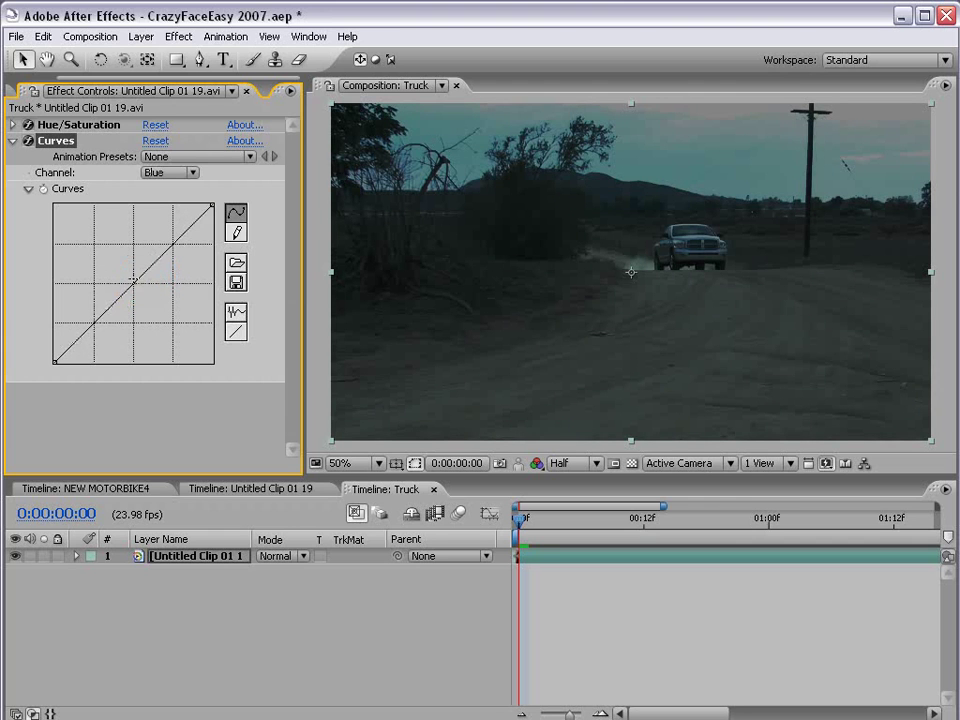
left_click_drag(137, 285, 128, 274)
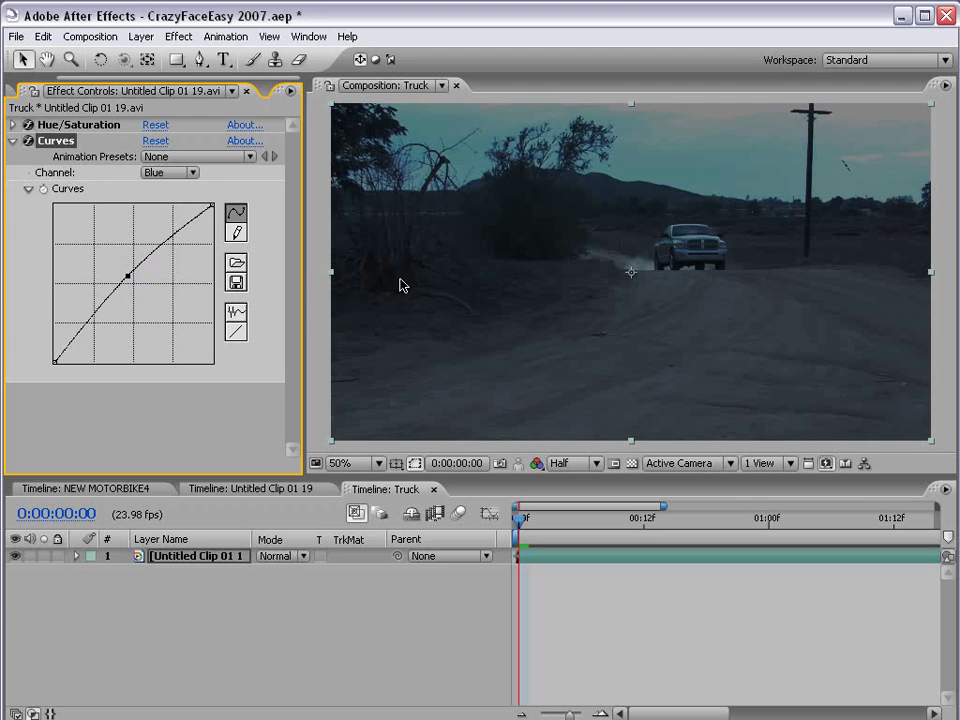
left_click_drag(211, 205, 198, 201)
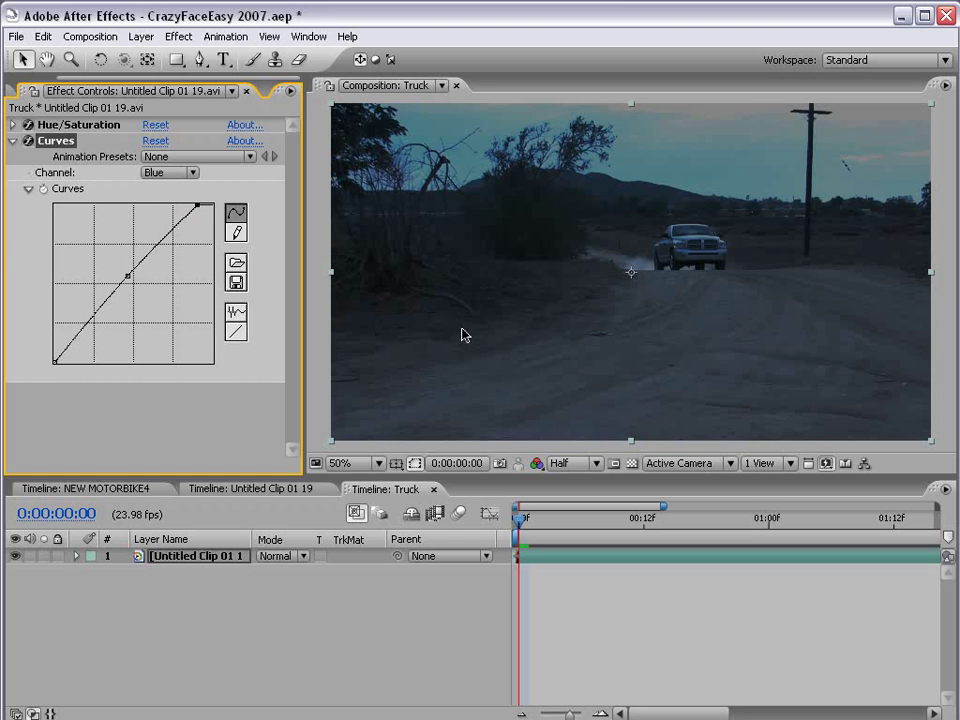
Step: Return Curves to the RGB channel, nudge the shadow point slightly, and deselect the layer
left_click(170, 172)
left_click(169, 125)
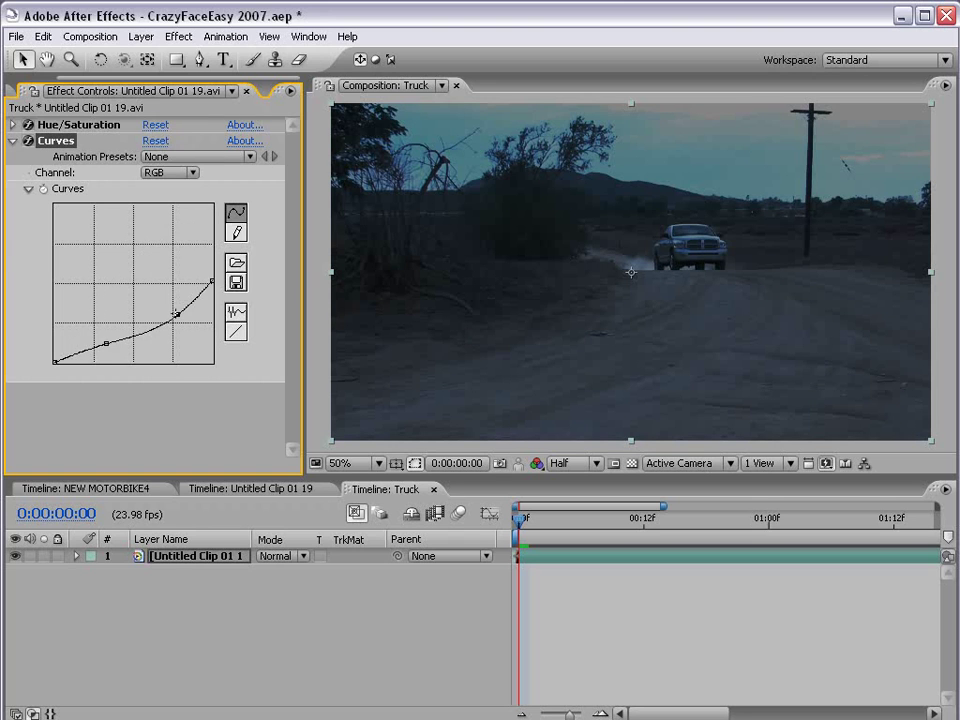
left_click(106, 344)
left_click(561, 602)
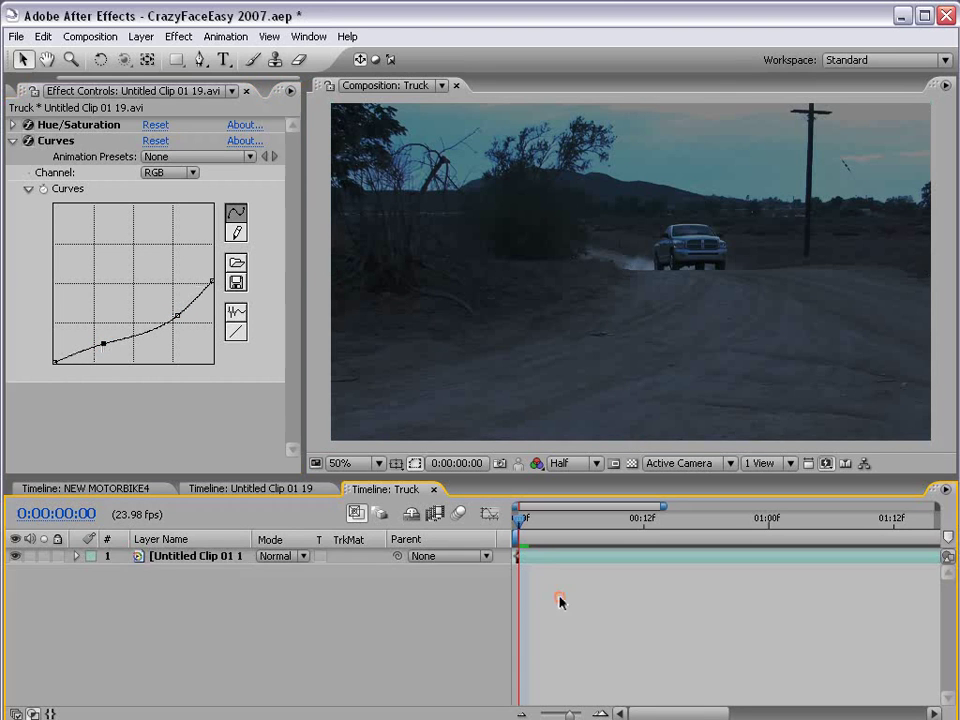
Step: Duplicate the truck clip layer and reset the Curves effect on the upper copy
left_click(548, 560)
key("ctrl+d")
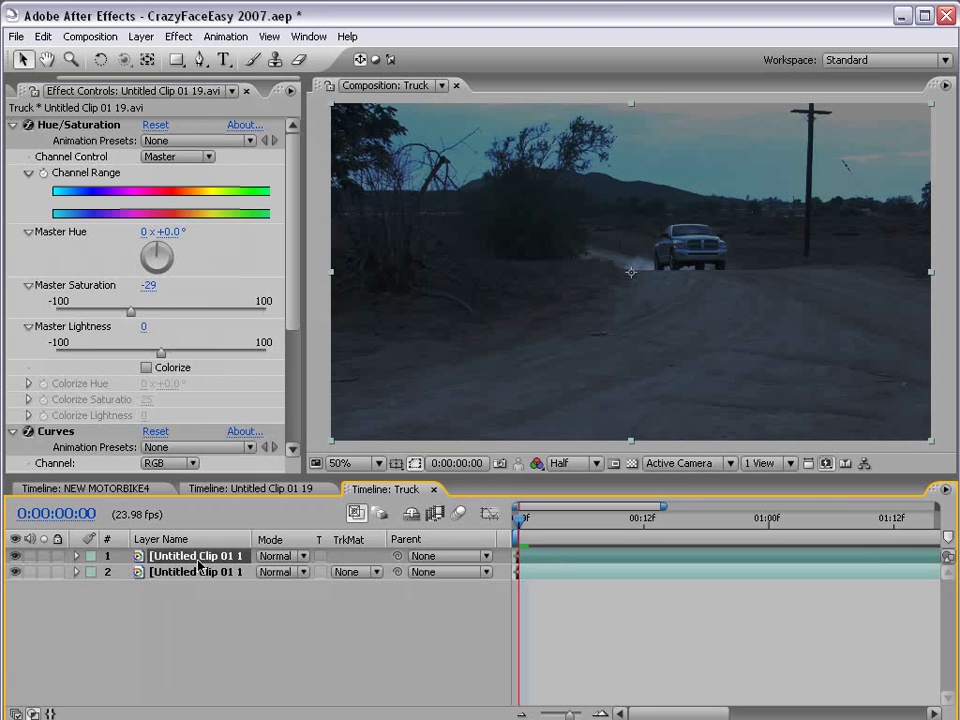
left_click(14, 125)
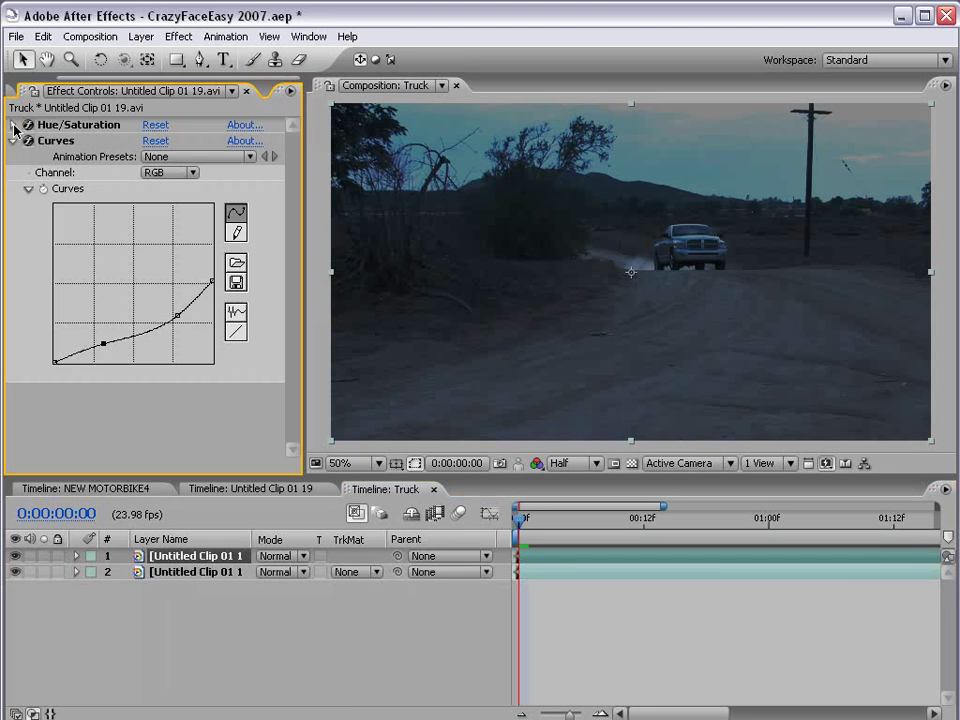
left_click(154, 141)
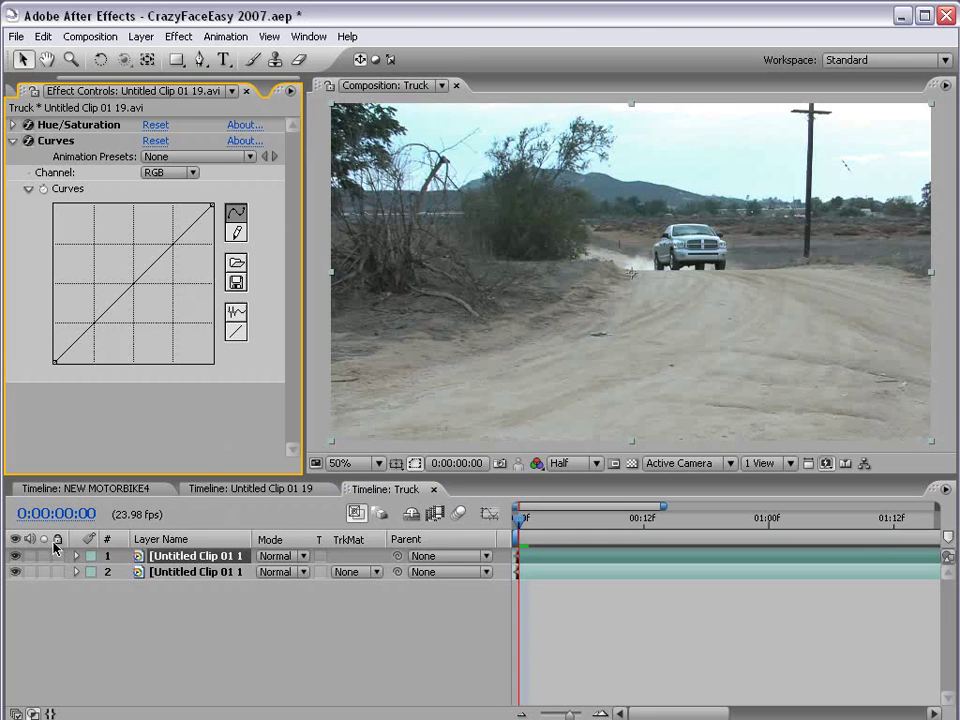
Step: Hide and reshow the upper copy to compare it with the darkened layer, and reset the copy's Hue/Saturation effect
left_click(15, 556)
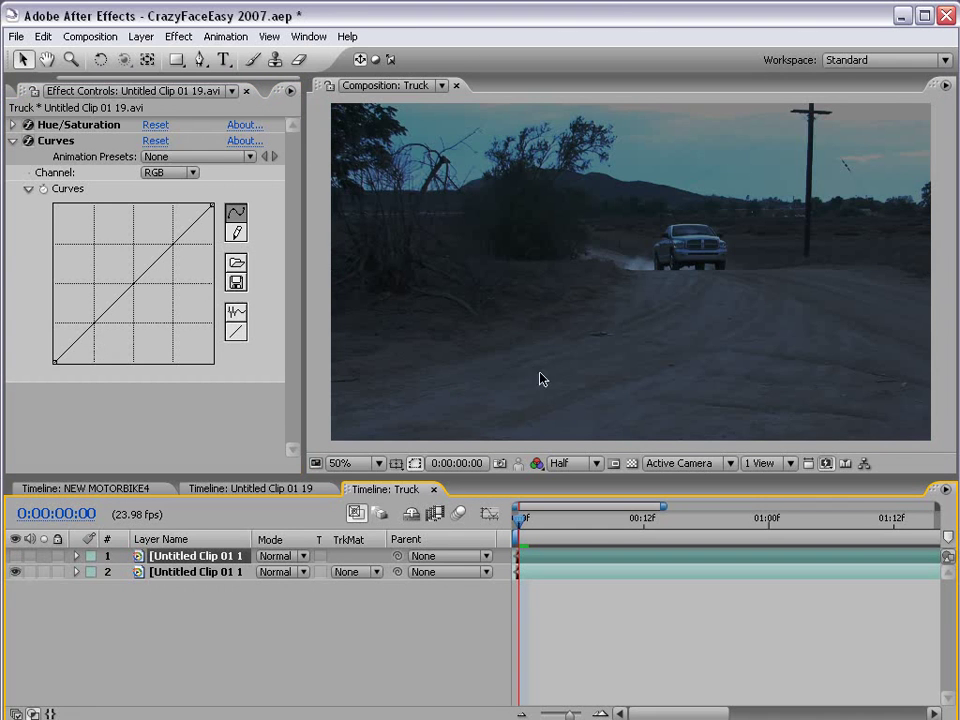
left_click(15, 556)
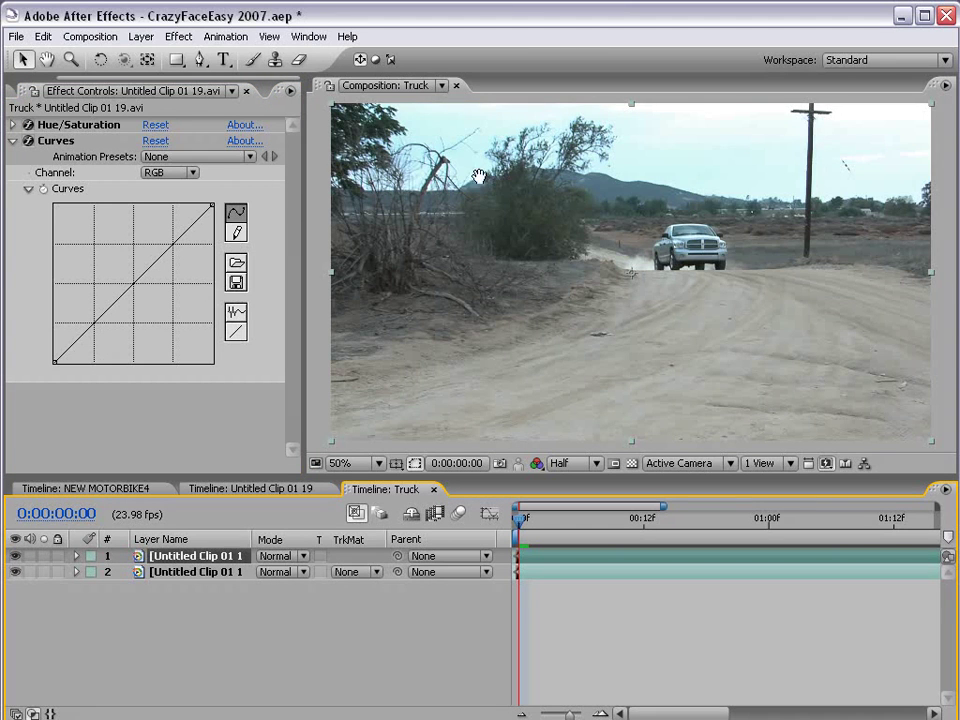
key("h")
left_click_drag(445, 150, 463, 240)
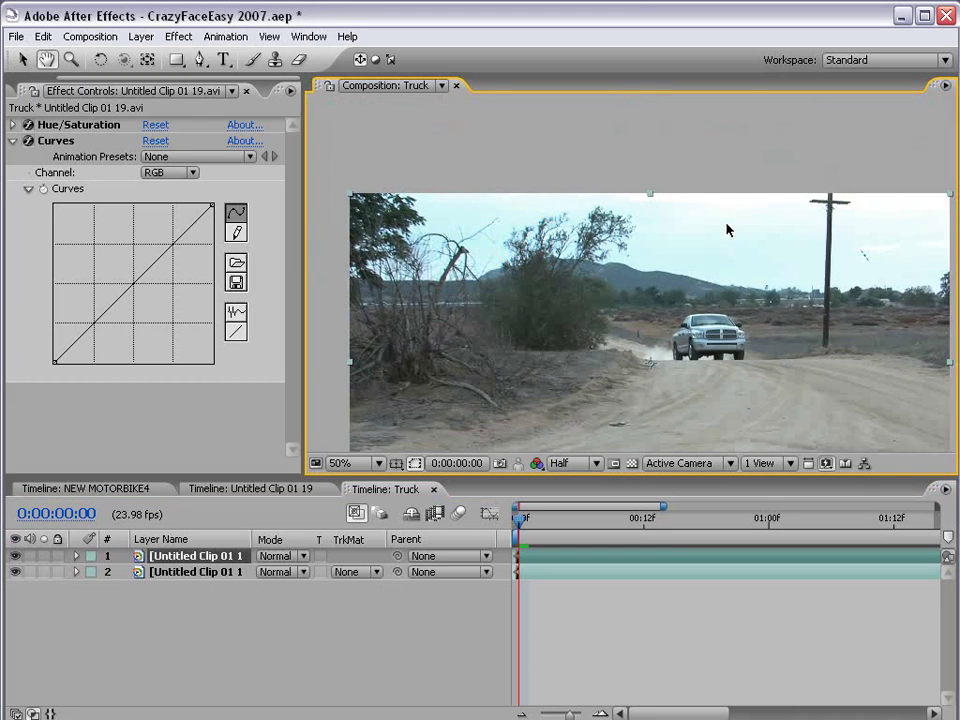
left_click(156, 126)
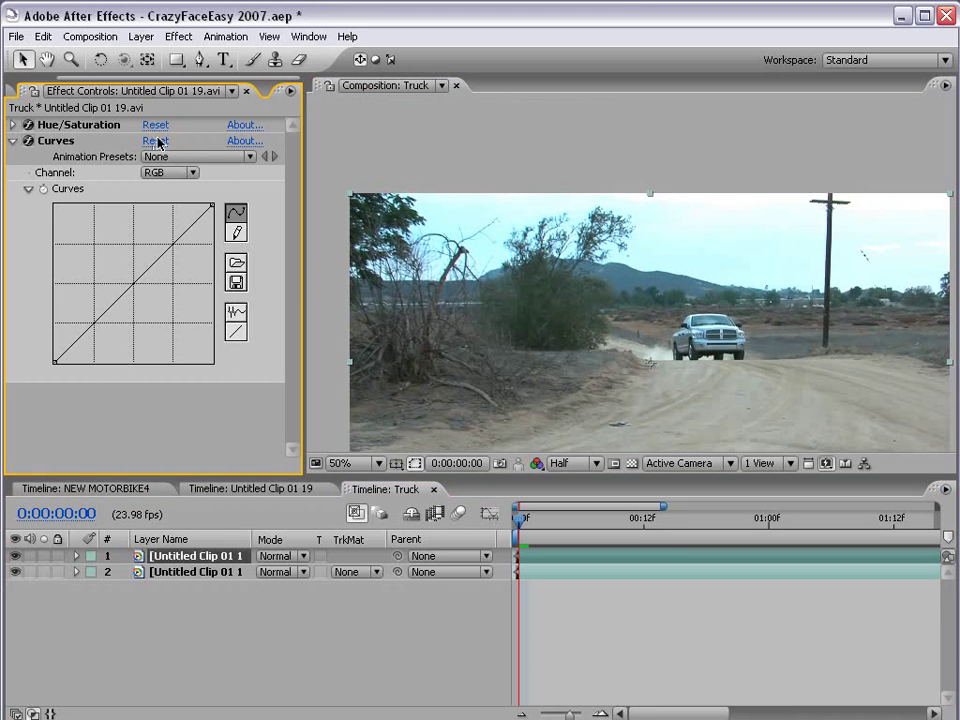
Step: Darken the upper truck copy by pulling its RGB curve's white end far down and adding a low point near the middle
left_click(193, 566)
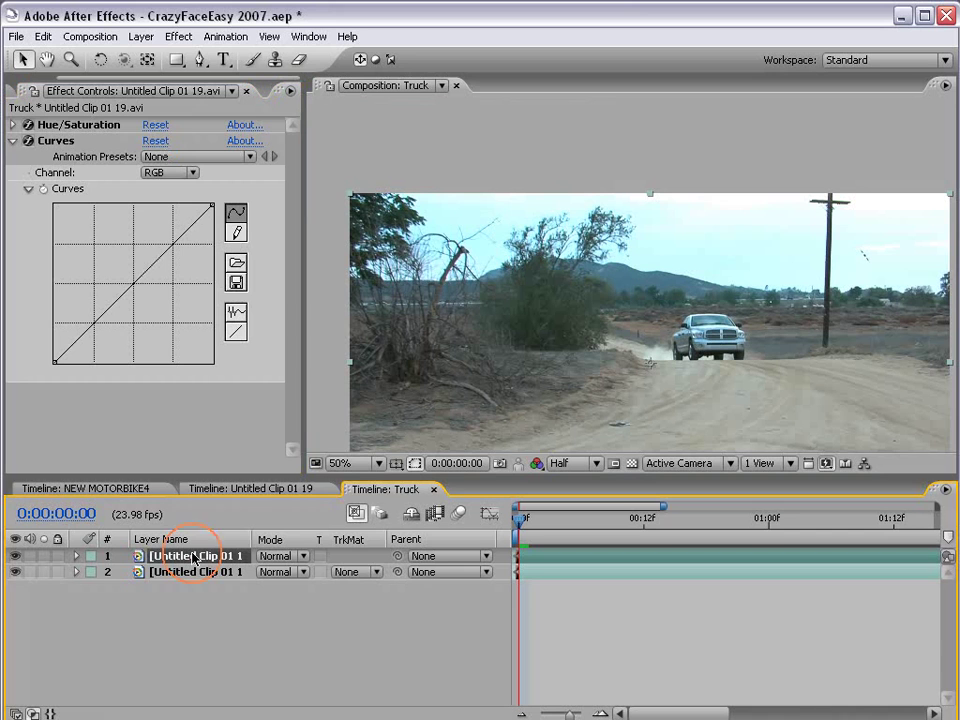
left_click_drag(211, 205, 229, 323)
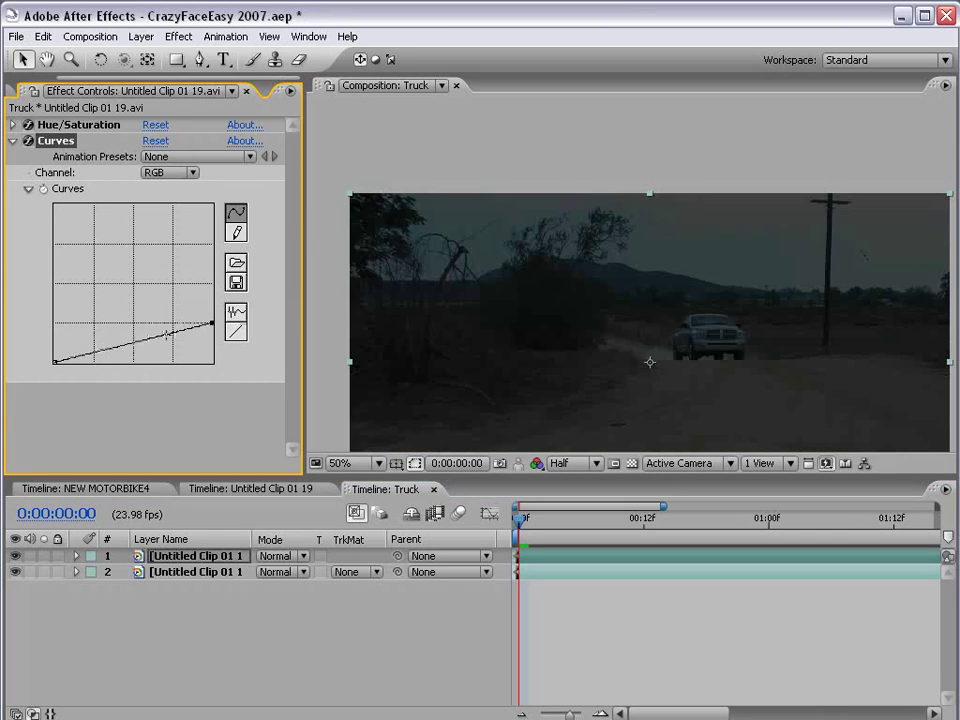
mouse_move(167, 336)
left_mouse_down()
mouse_move(168, 344)
mouse_move(161, 339)
mouse_move(213, 330)
mouse_move(154, 341)
left_mouse_up()
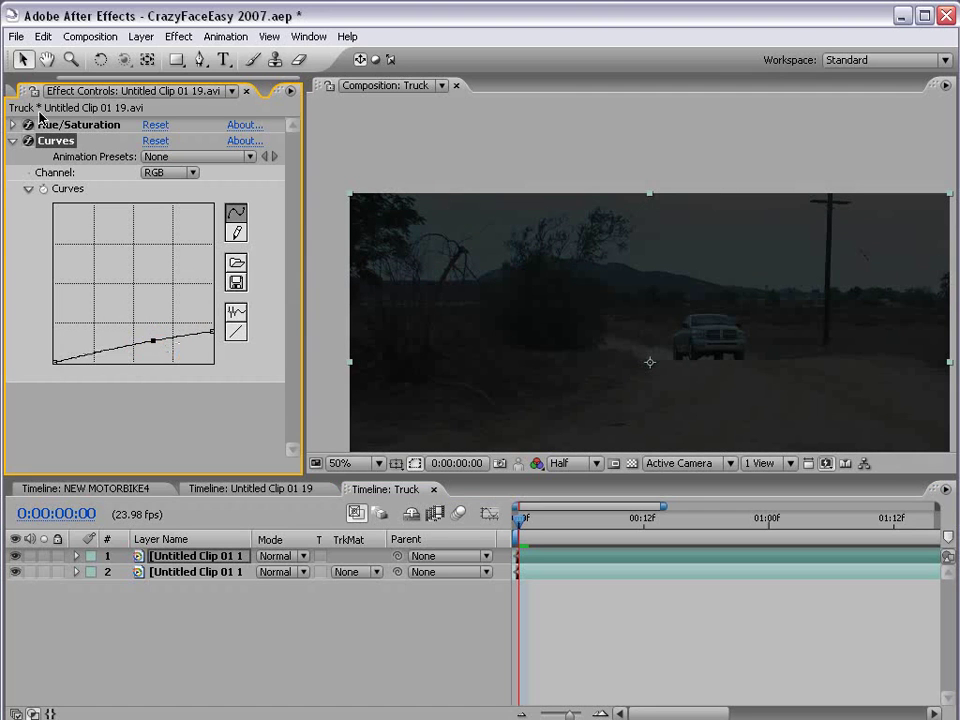
Step: Move Hue/Saturation below Curves on the upper copy and colorize it with hue 204° and saturation 41
left_click(13, 140)
left_click_drag(60, 124, 58, 152)
left_click(11, 143)
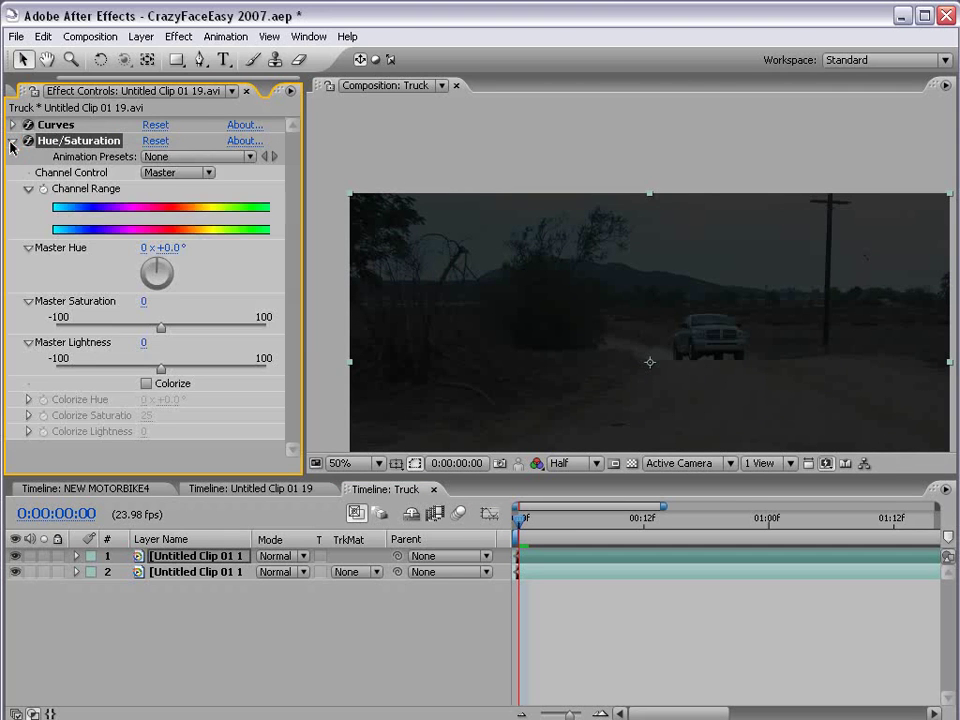
left_click(146, 384)
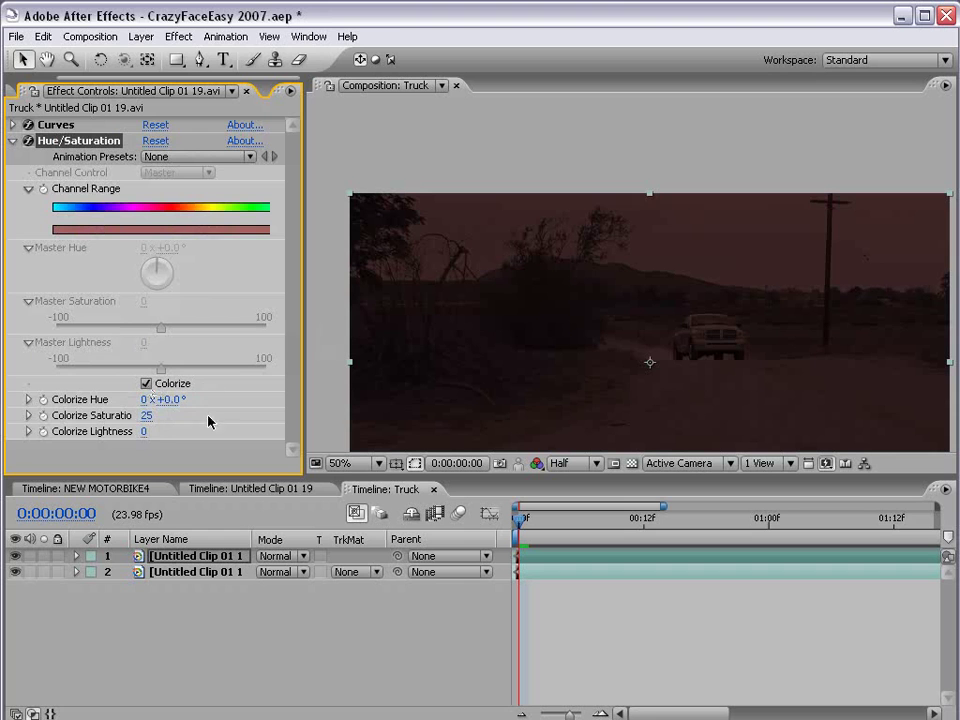
left_click_drag(163, 399, 354, 396)
left_click_drag(147, 415, 160, 415)
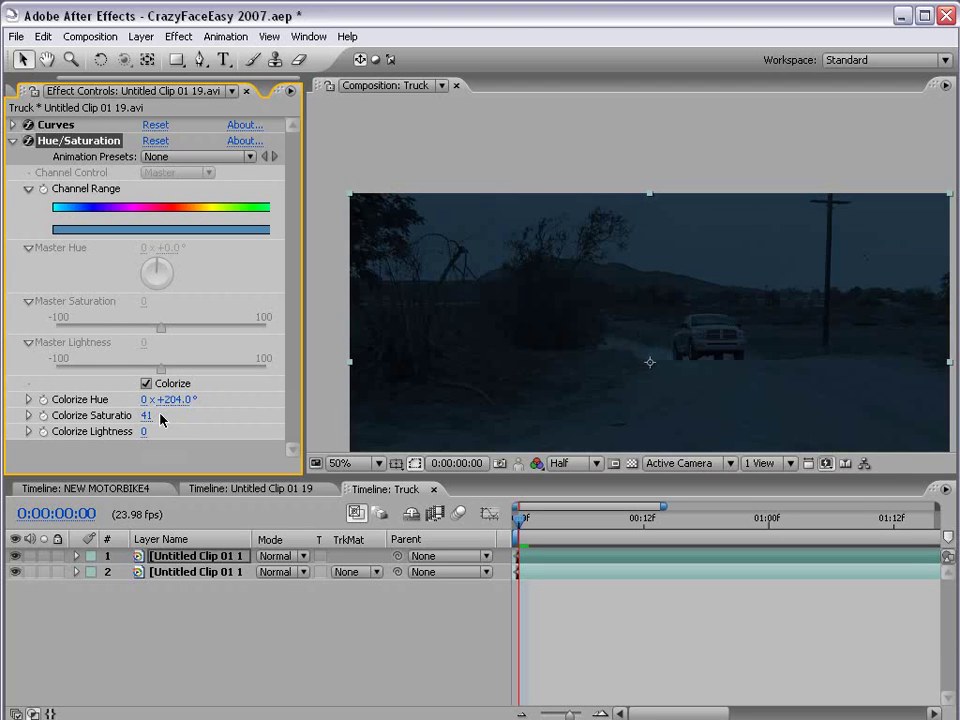
Step: Add shadow points to the upper copy's RGB curve and lower its midpoint and white end further
left_click(12, 141)
left_click(12, 124)
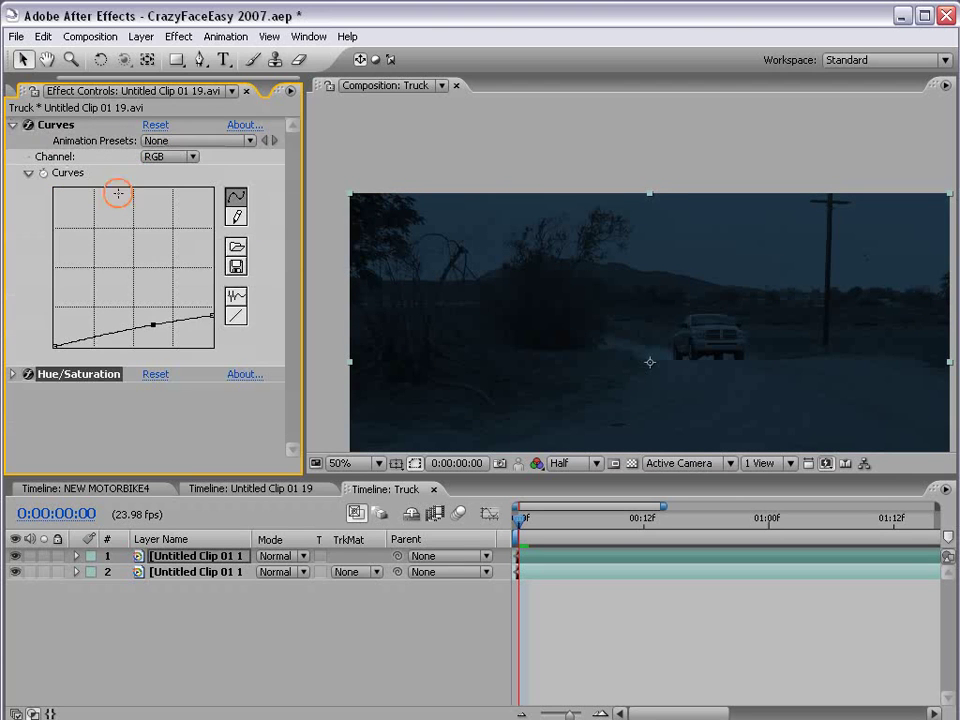
left_click(119, 331)
left_click_drag(118, 332, 113, 336)
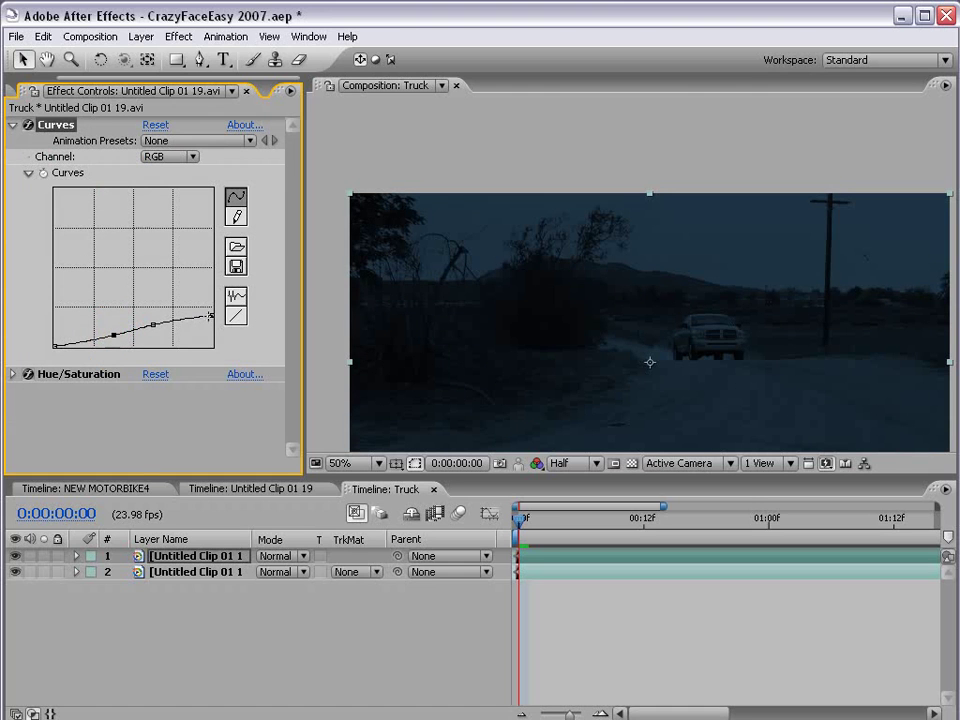
left_click_drag(208, 317, 153, 329)
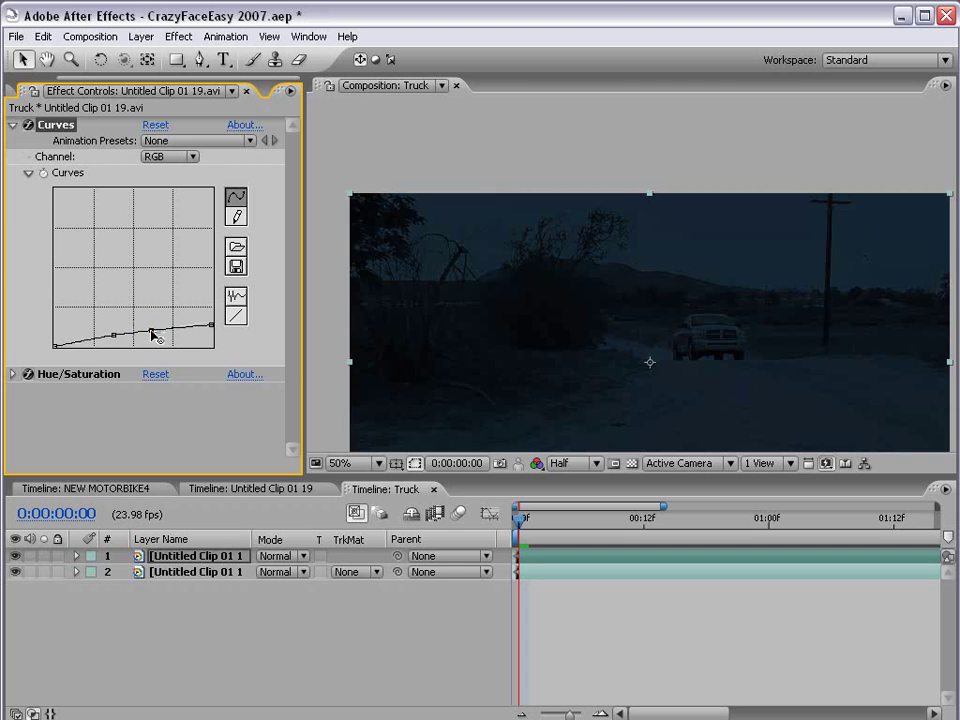
left_click(154, 328)
Step: Set the upper copy's Colorize Saturation to 73
left_click(12, 374)
scroll(140, 340, "down", 5)
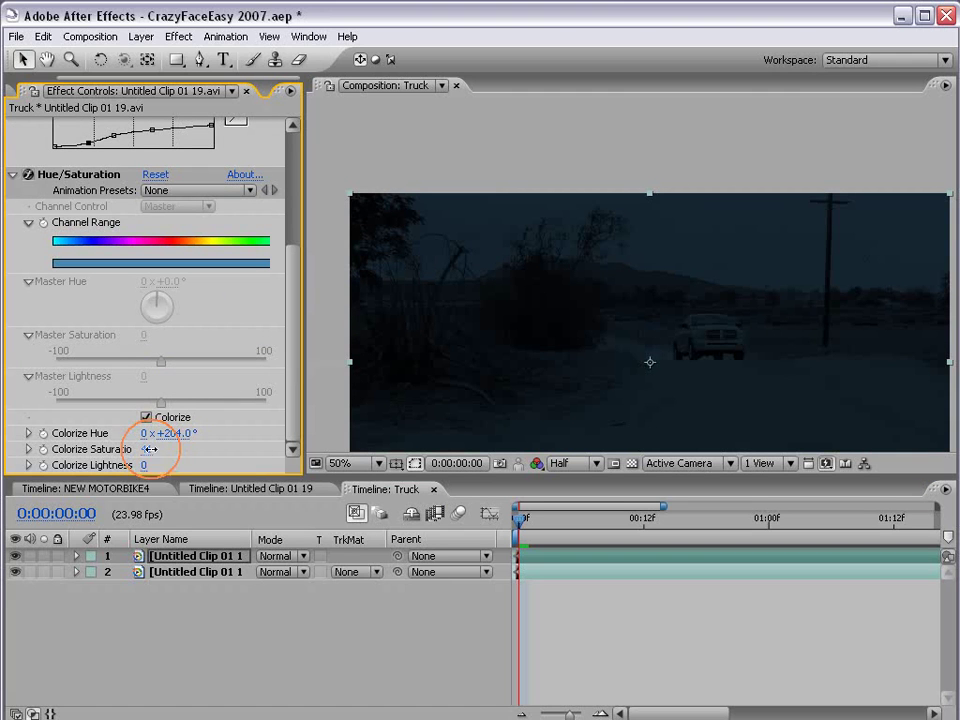
left_click_drag(146, 449, 153, 449)
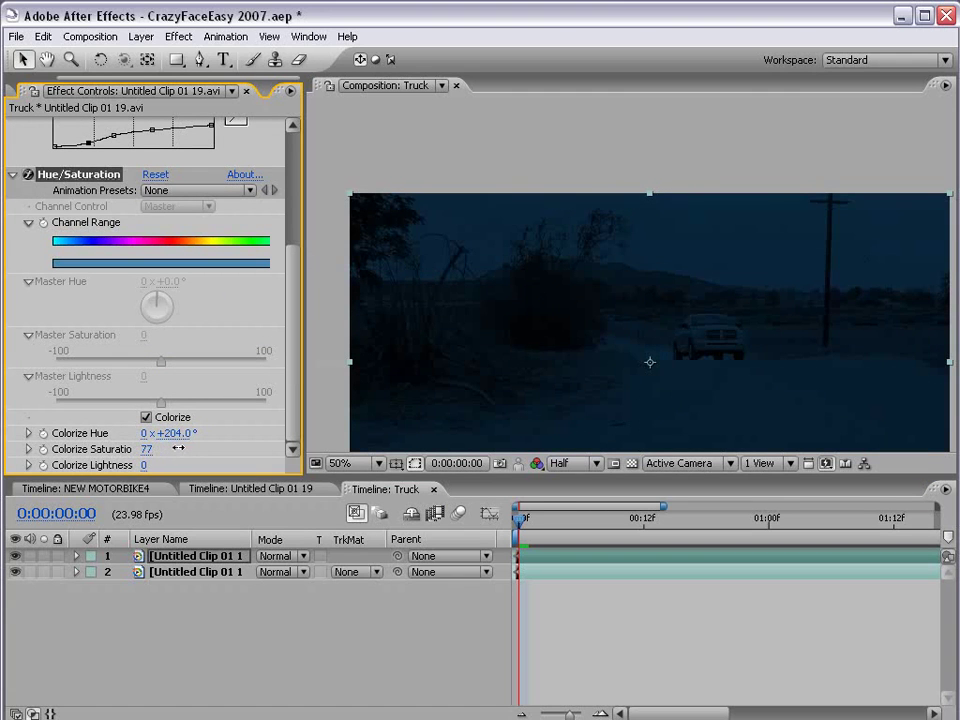
Step: Hide and reshow the blue-tinted upper copy to compare it with the layer beneath
scroll(647, 358, "down", 1)
left_click_drag(647, 358, 617, 324)
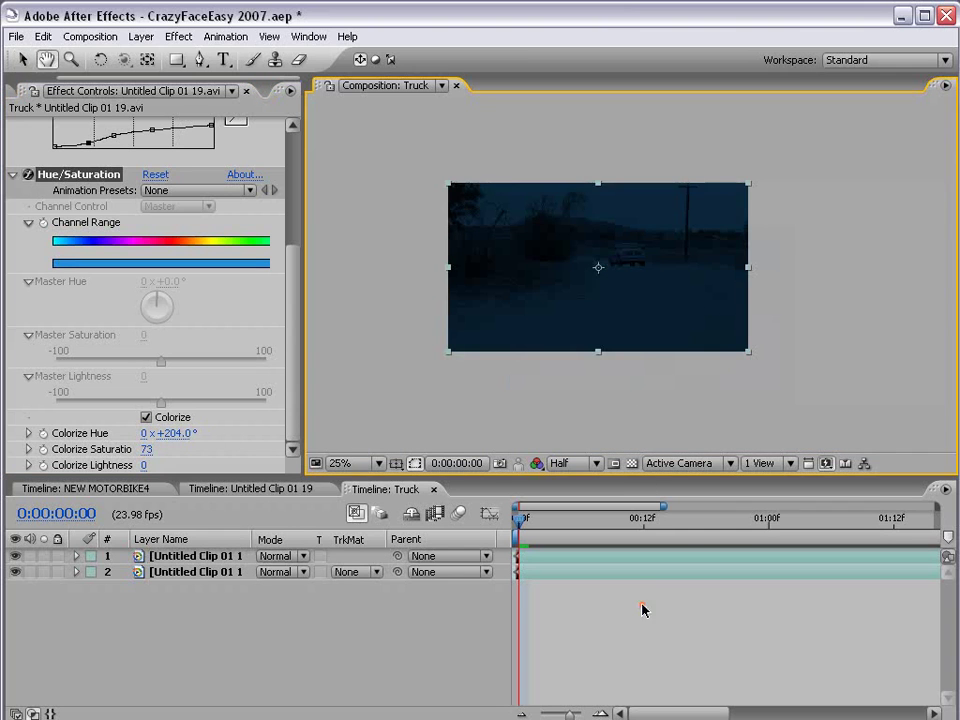
scroll(643, 262, "up", 1)
key("h")
left_click_drag(596, 253, 628, 272)
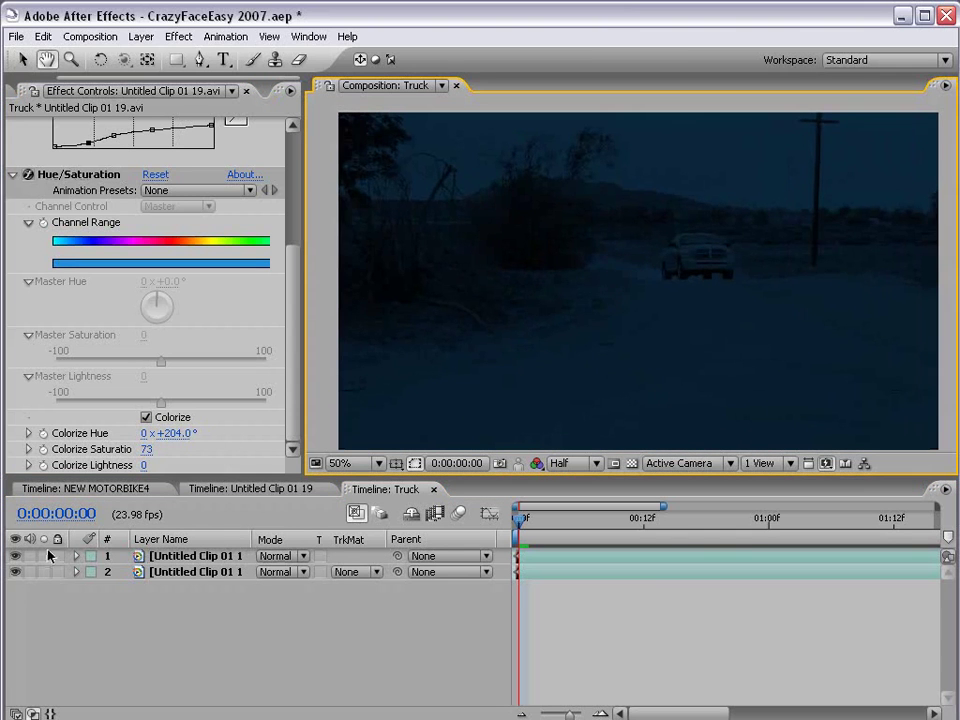
left_click(15, 556)
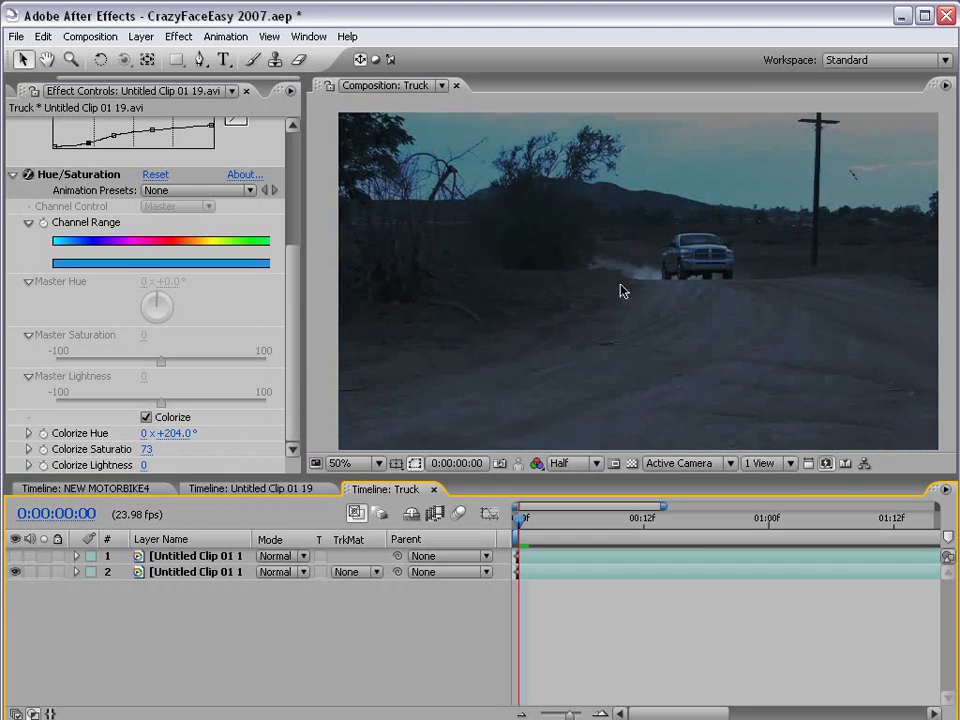
scroll(673, 295, "down", 1)
left_click(15, 556)
Step: Draw a wide rectangular mask on the upper copy covering the sky and the frame's upper half, extending past its sides
key("h")
left_click_drag(609, 243, 606, 254)
left_click(200, 556)
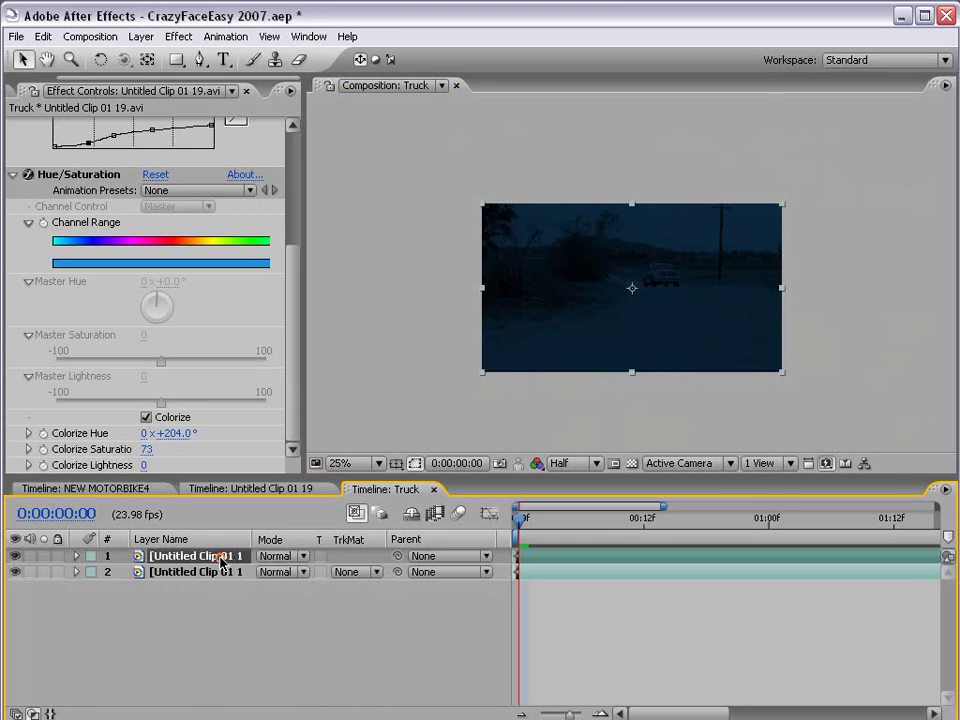
left_click(180, 63)
left_click_drag(186, 70, 240, 60)
left_click_drag(349, 129, 905, 291)
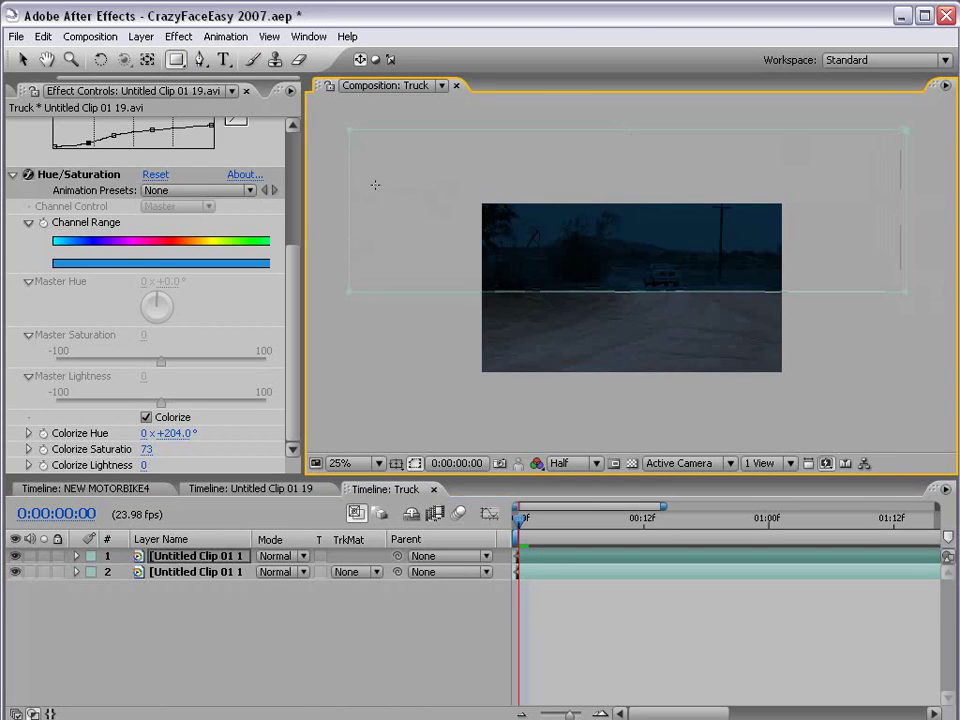
Step: Set the sky mask's feather to 337 pixels and deselect the layer to check the blend
key("f")
left_click_drag(283, 588, 609, 574)
key("v")
left_click(598, 394)
scroll(611, 392, "up", 1)
left_click_drag(611, 392, 578, 377)
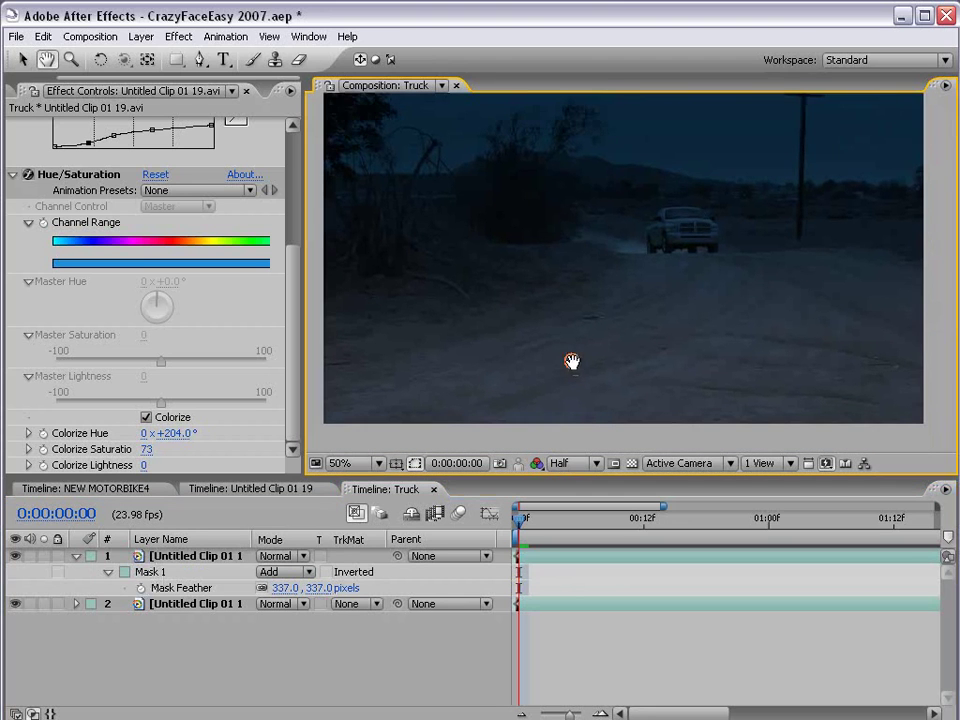
Step: Move the lower edge of the upper copy's mask up slightly so it crosses the truck
left_click(166, 558)
scroll(617, 285, "down", 1)
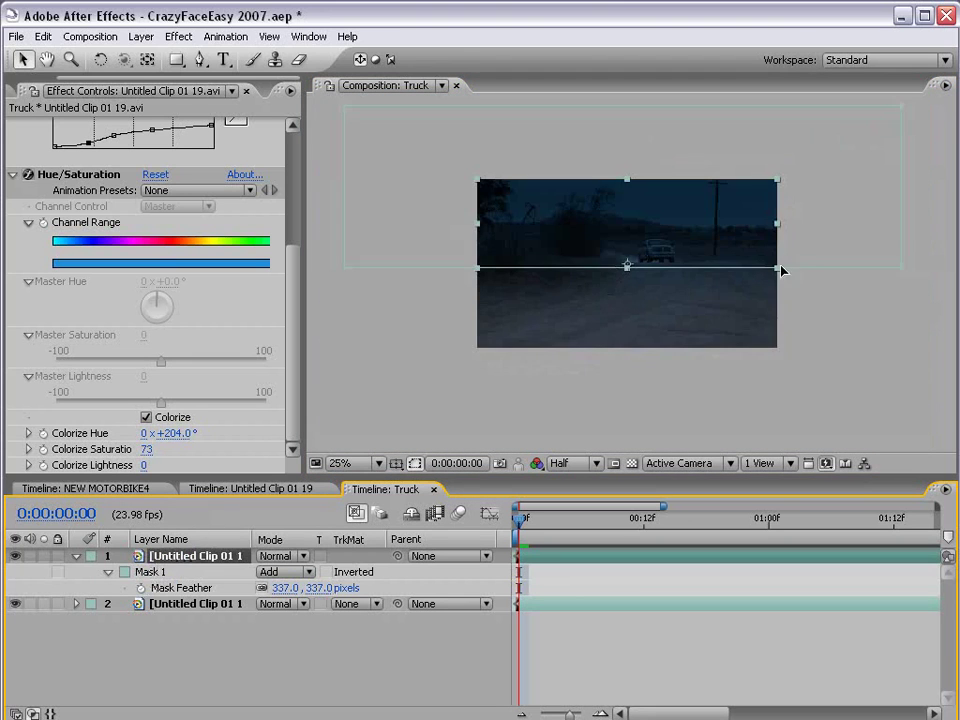
left_click(900, 268)
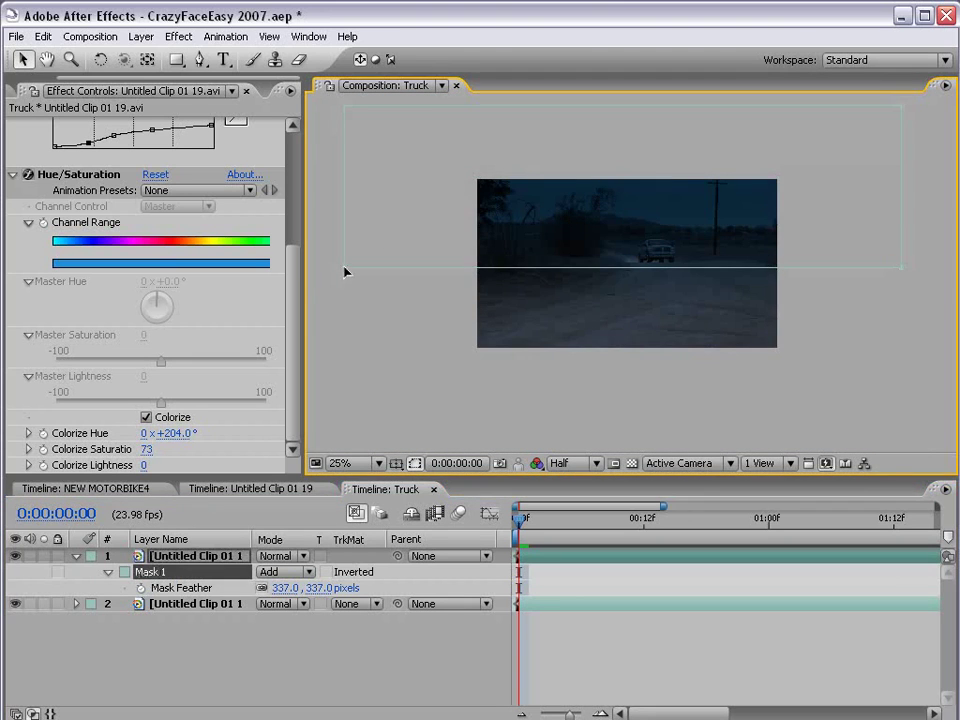
mouse_move(340, 277)
left_mouse_down()
mouse_move(349, 221)
mouse_move(345, 255)
left_mouse_up()
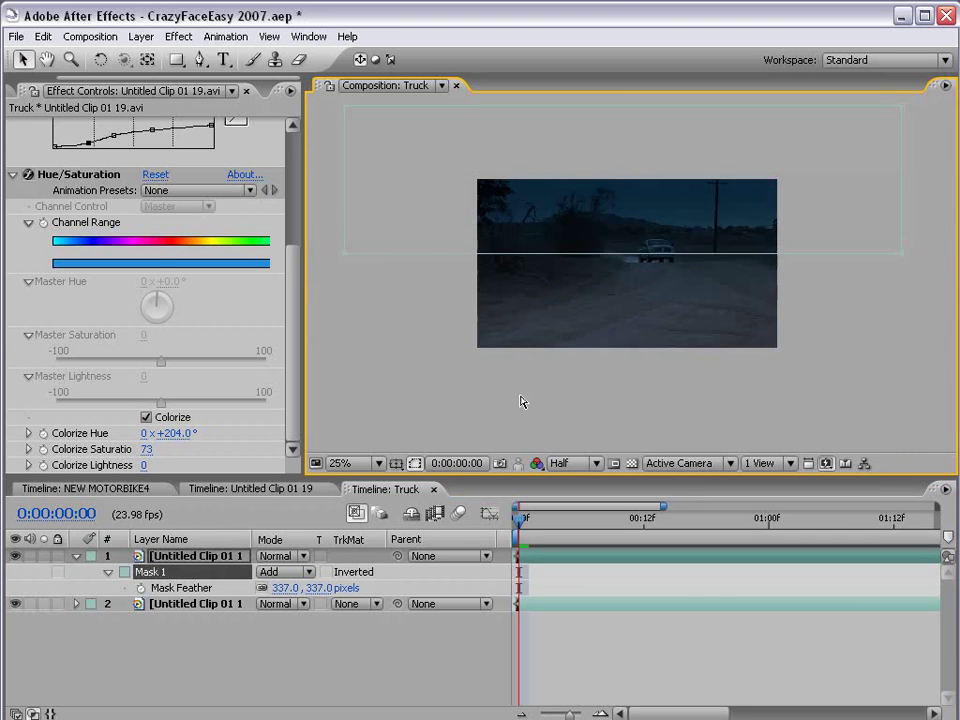
scroll(521, 392, "up", 1)
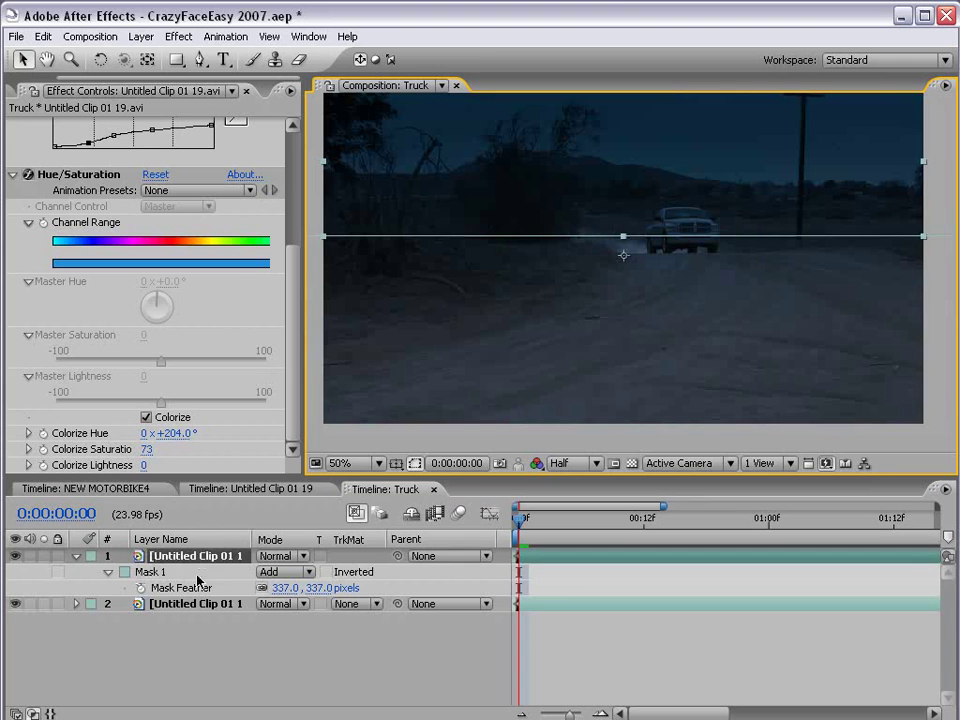
Step: Rename the lower truck clip layer as BG
left_click(181, 604)
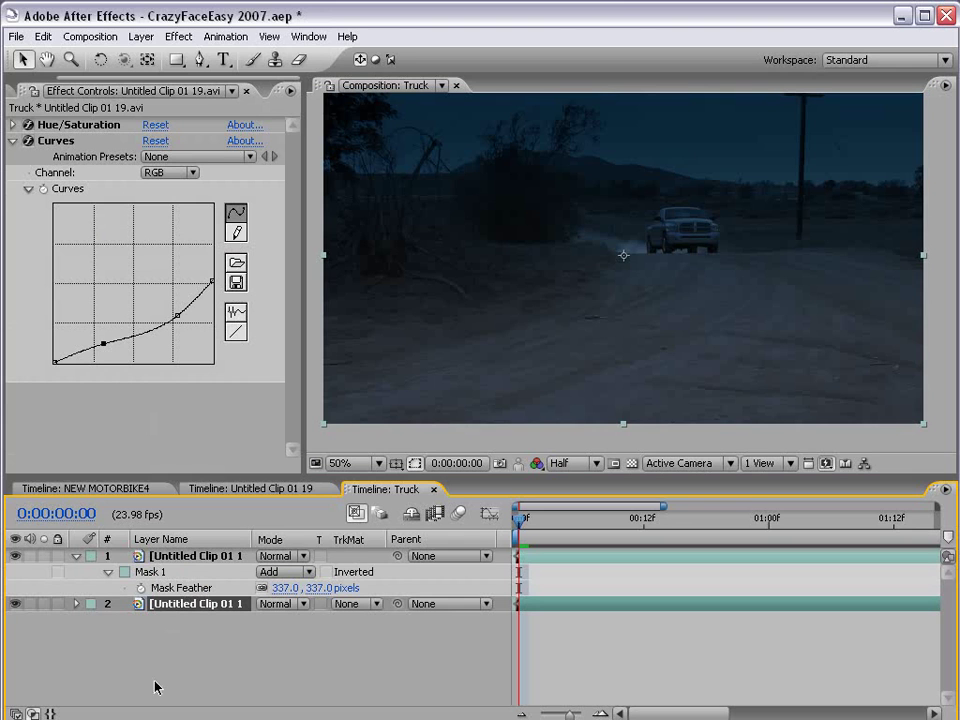
type("BG")
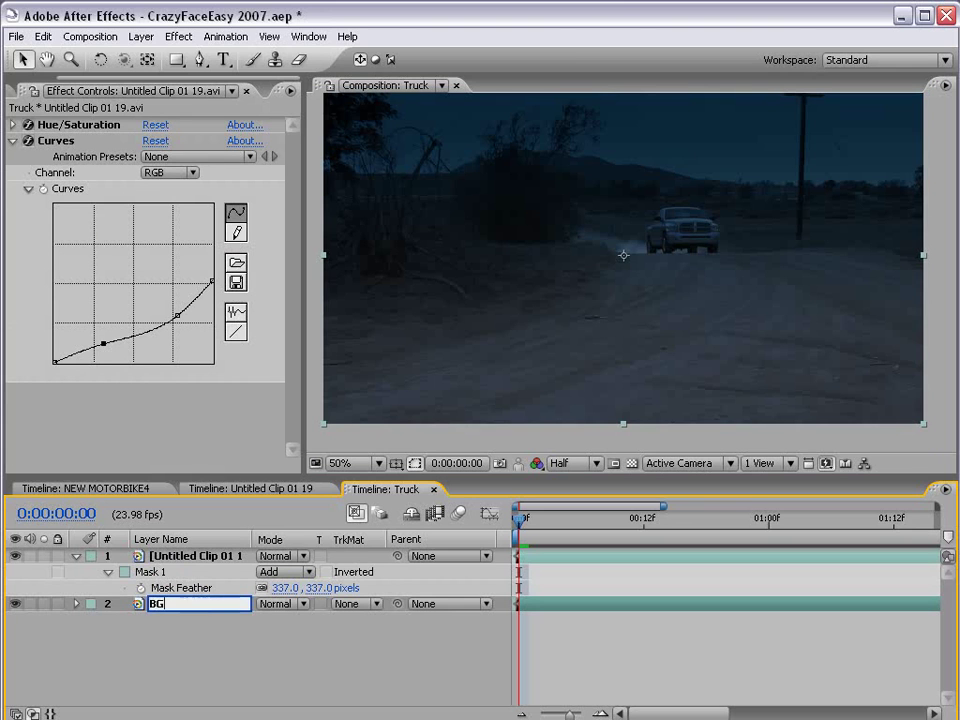
key("Return")
Step: Lower the midpoint of the BG layer's Red curve slightly and raise the midpoint of its Blue curve
left_click(172, 168)
left_click(170, 186)
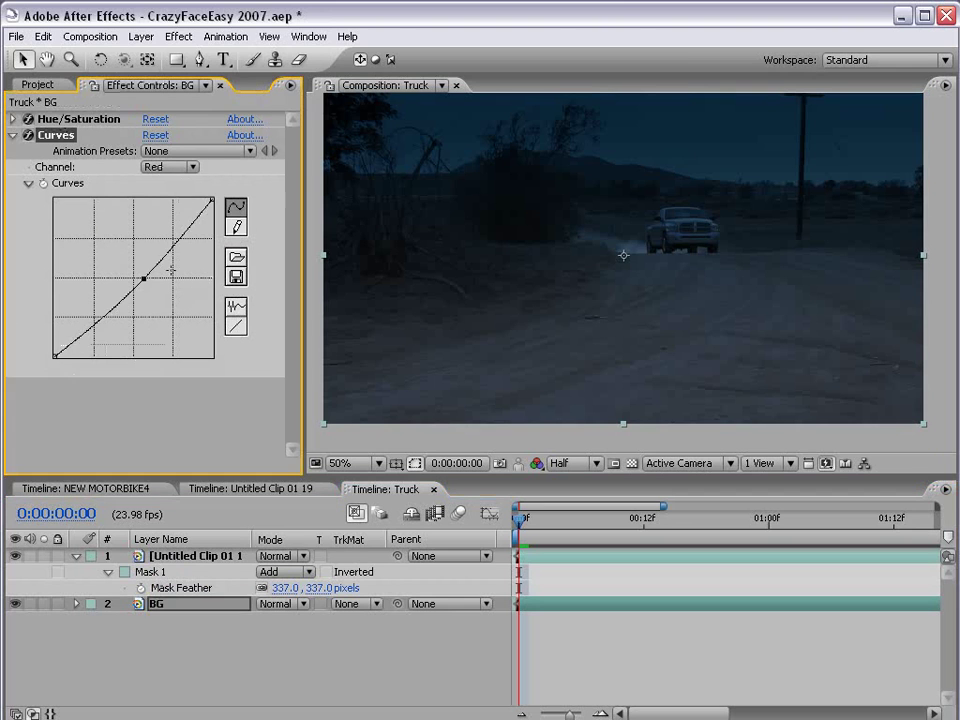
left_click_drag(142, 278, 147, 282)
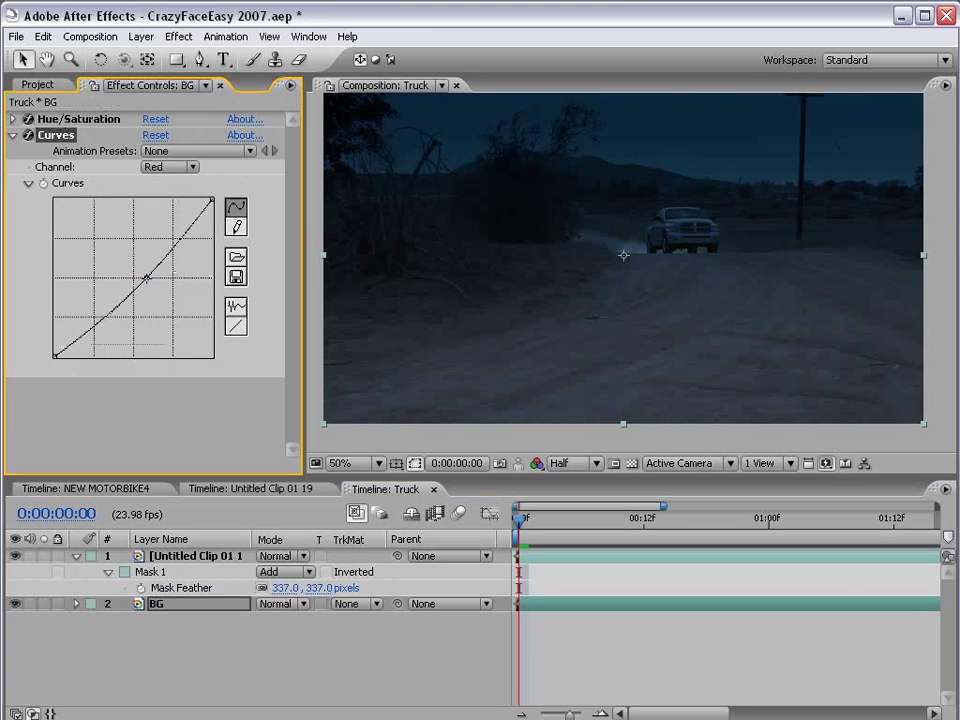
left_click(170, 168)
left_click(167, 197)
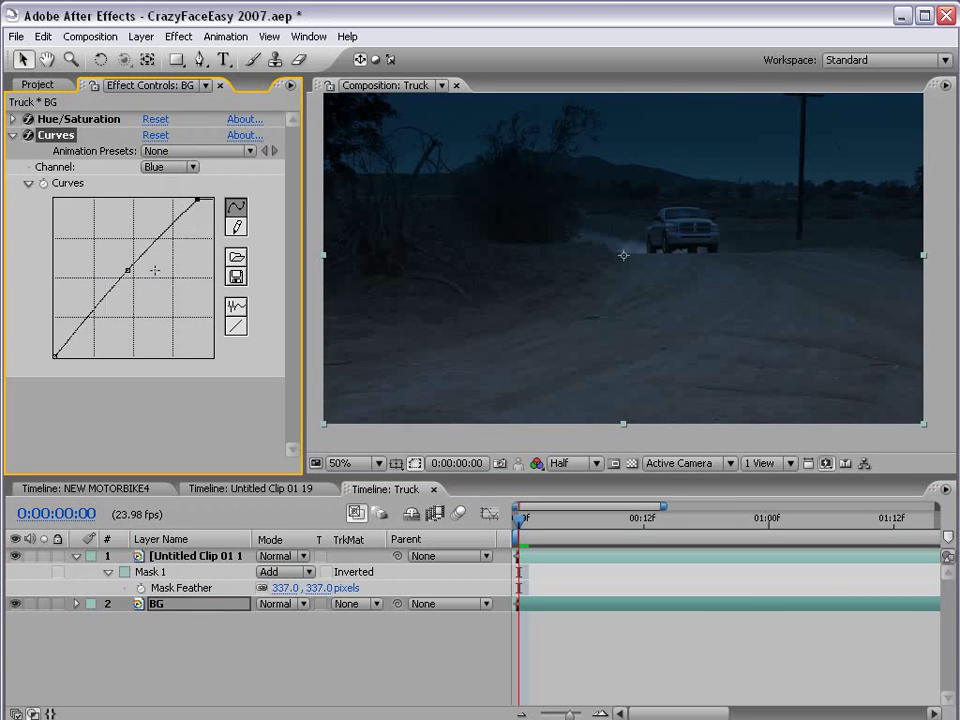
left_click_drag(133, 270, 125, 265)
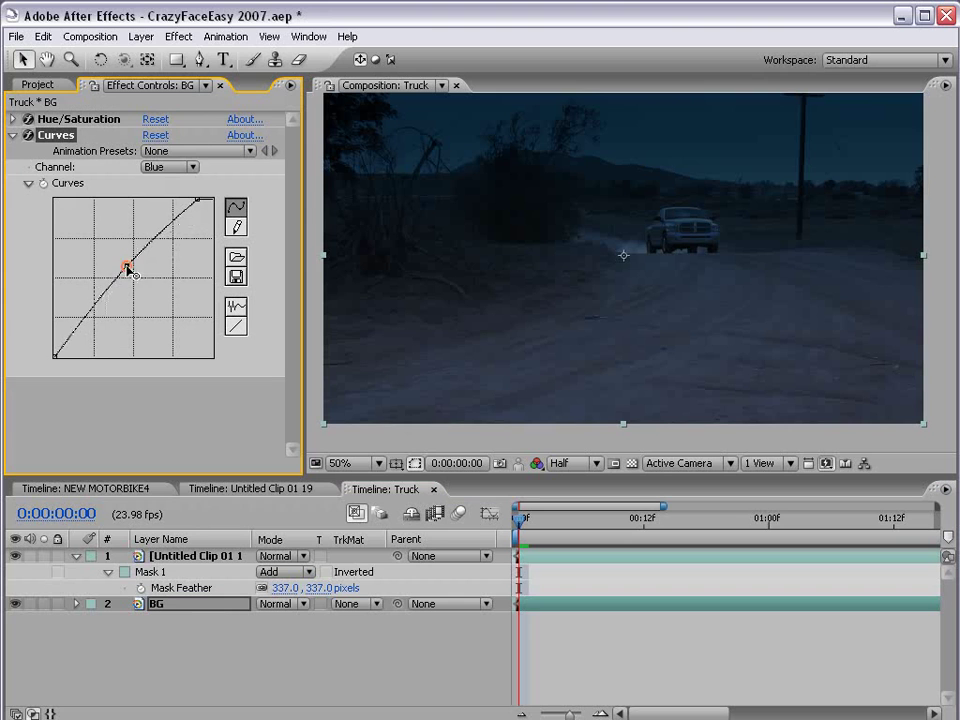
Step: Return the BG layer's Curves to RGB, lower its shadow and highlight points slightly, and restore the enlarged composition view to normal size
left_click(165, 167)
left_click(165, 120)
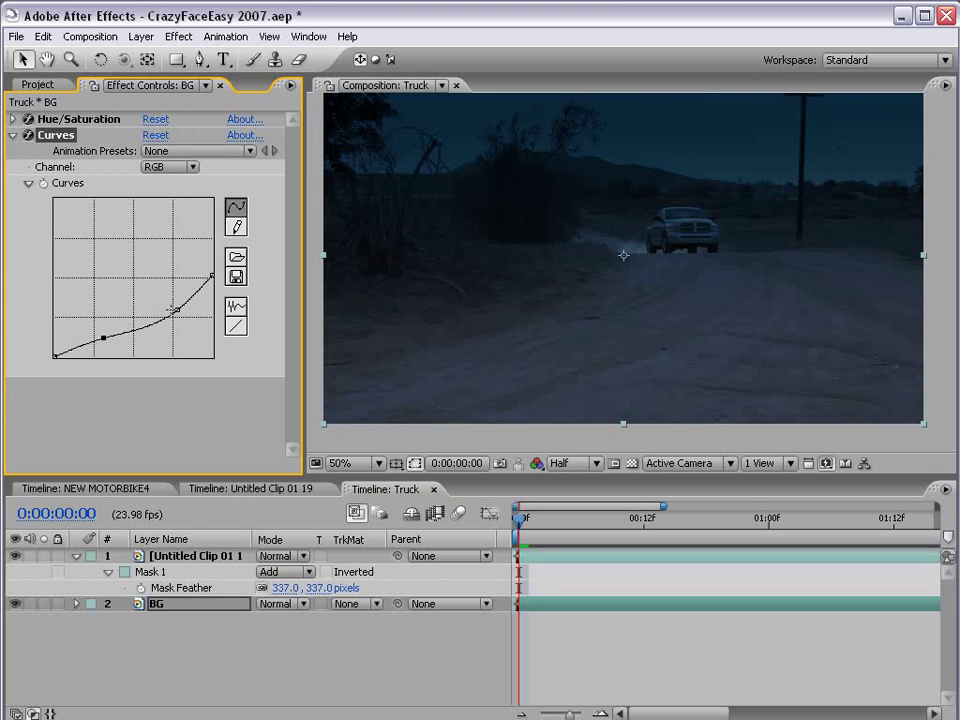
left_click(100, 339)
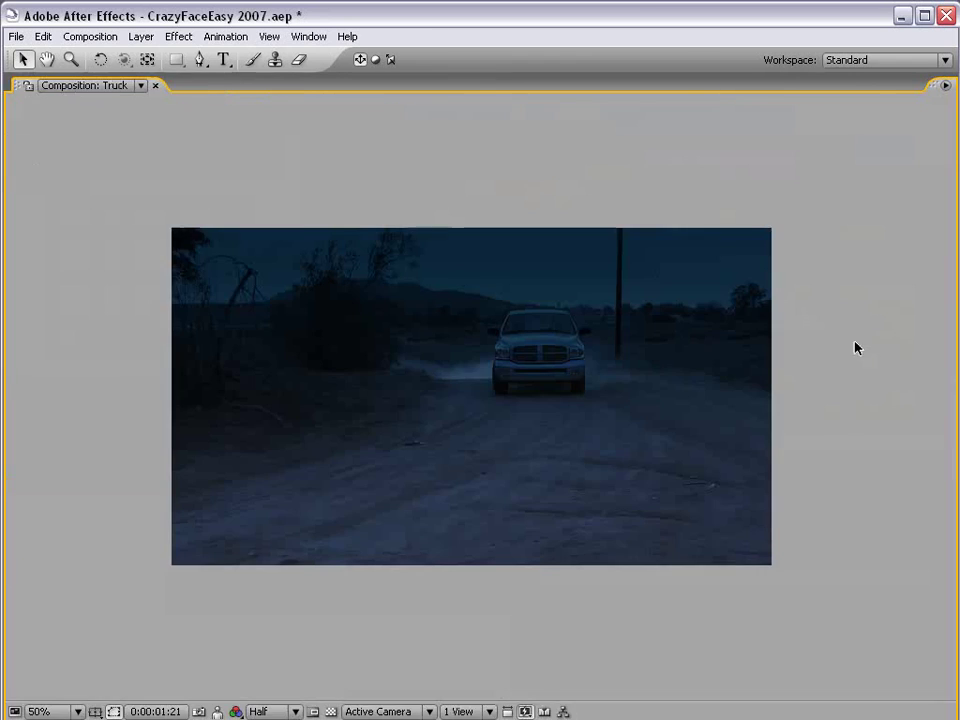
key("grave")
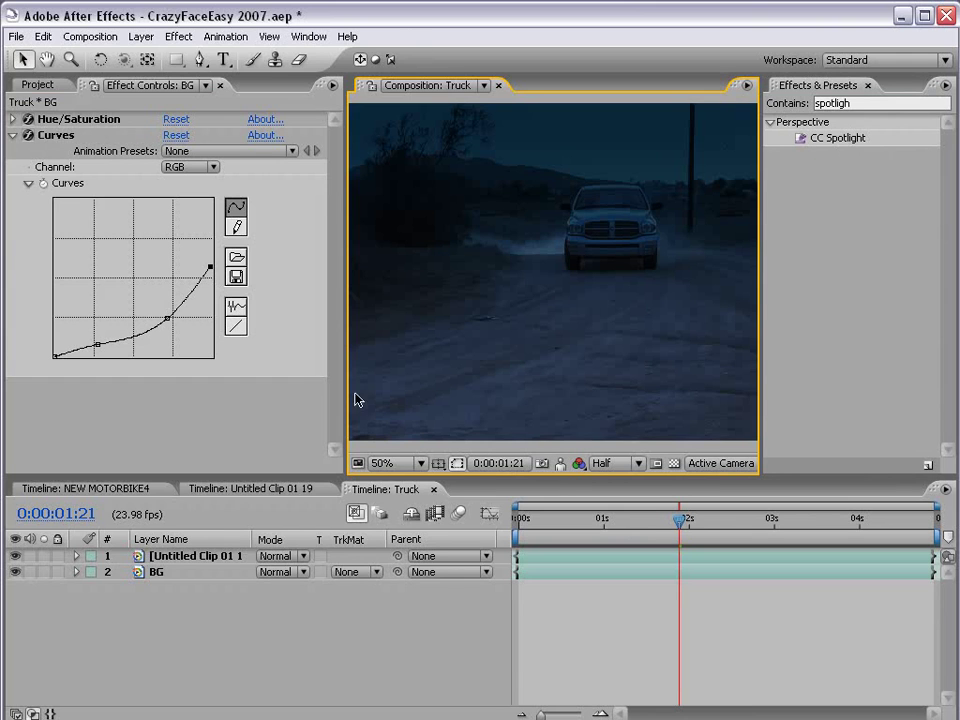
Step: Create a new 1280 × 720 solid layer in medium gray (818181)
left_click(141, 36)
mouse_move(255, 56)
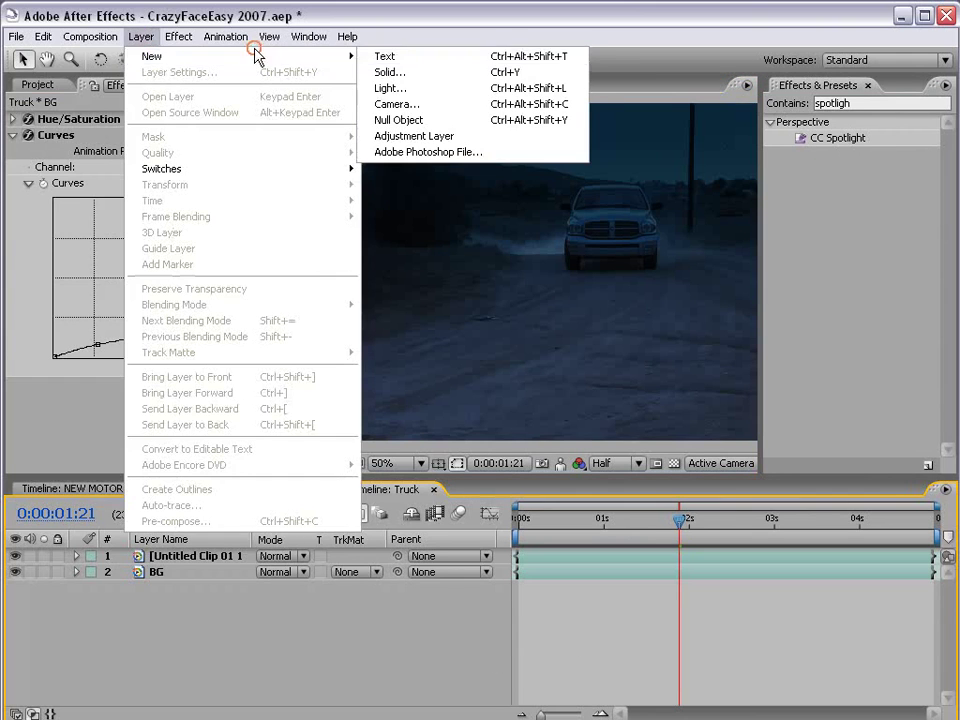
left_click(405, 72)
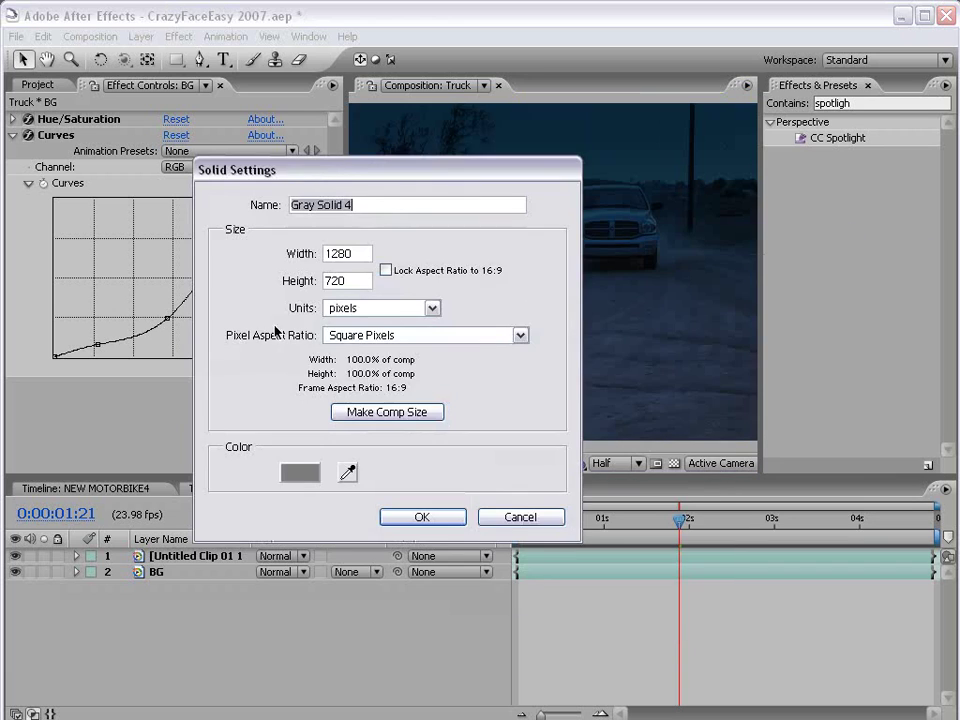
left_click(295, 478)
left_click(264, 497)
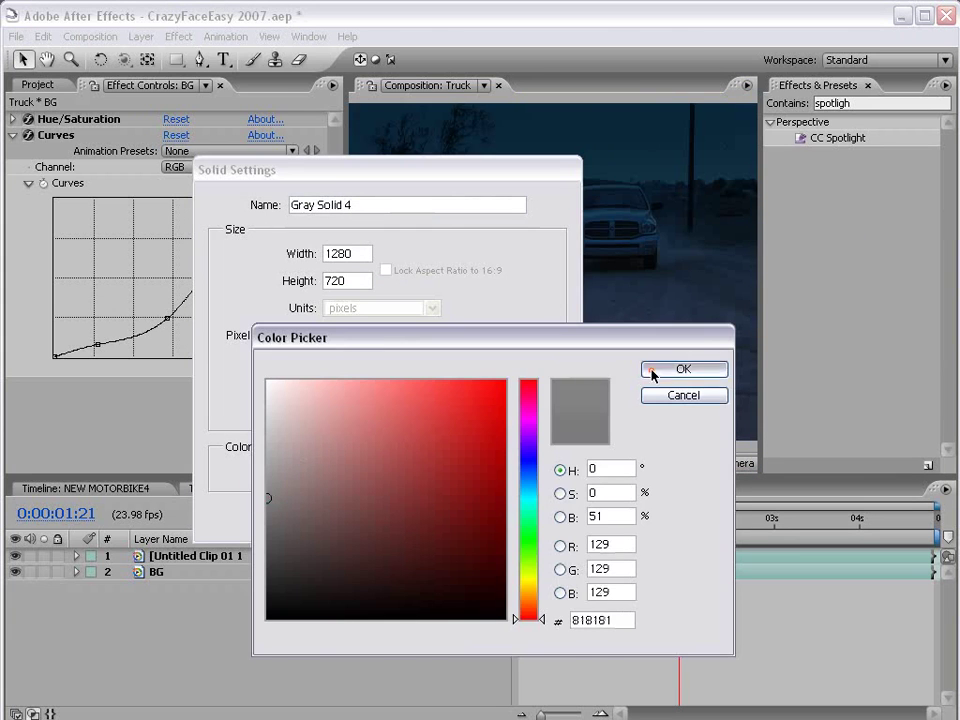
left_click(649, 369)
left_click(424, 515)
Step: Apply CC Spotlight to the gray solid, placing its From point at 640, -272 and its To point at 652, 236
left_click_drag(812, 142, 590, 230)
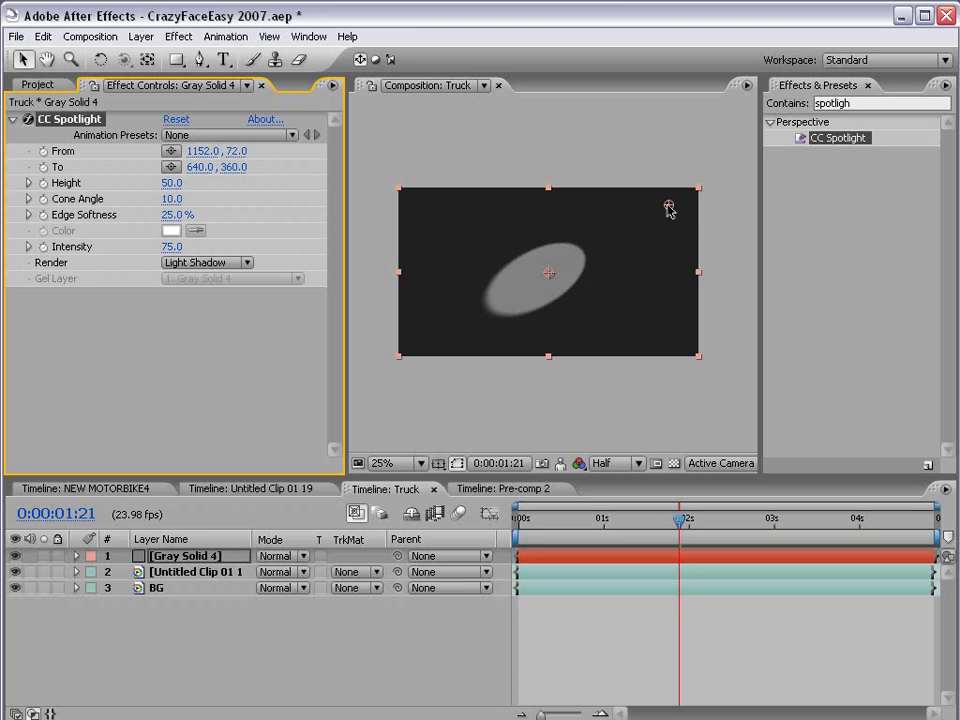
left_click_drag(669, 207, 548, 128)
left_click_drag(548, 272, 552, 243)
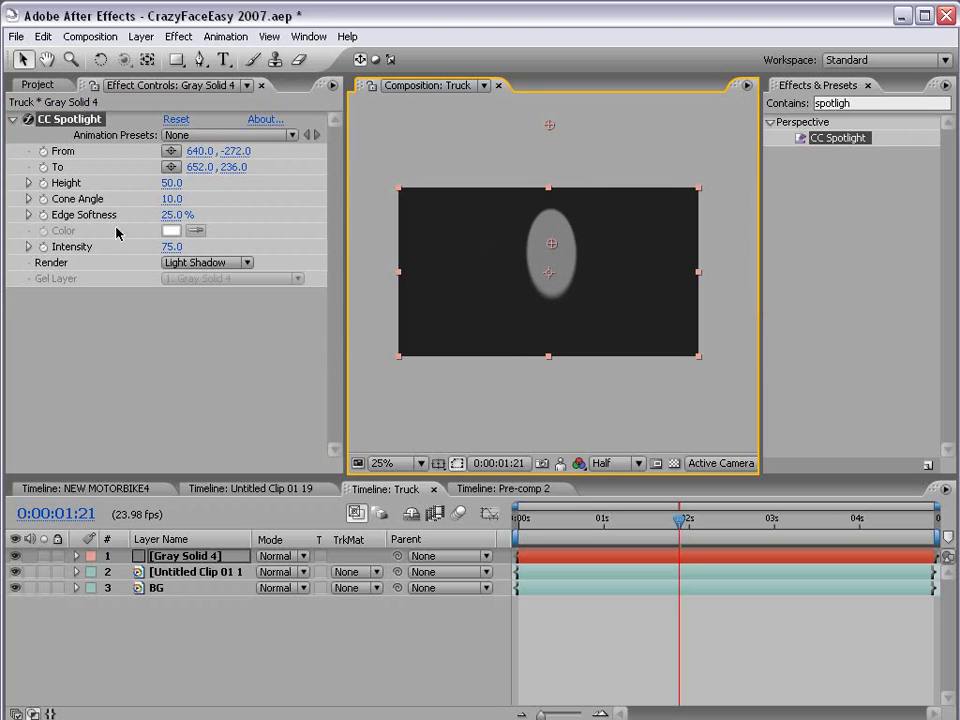
Step: Reshape the spotlight: Height 21, Cone Angle 15.4, Edge Softness 98%, From point 636, -176 and To point 636, 164
left_click_drag(171, 185, 148, 181)
left_click_drag(548, 125, 552, 126)
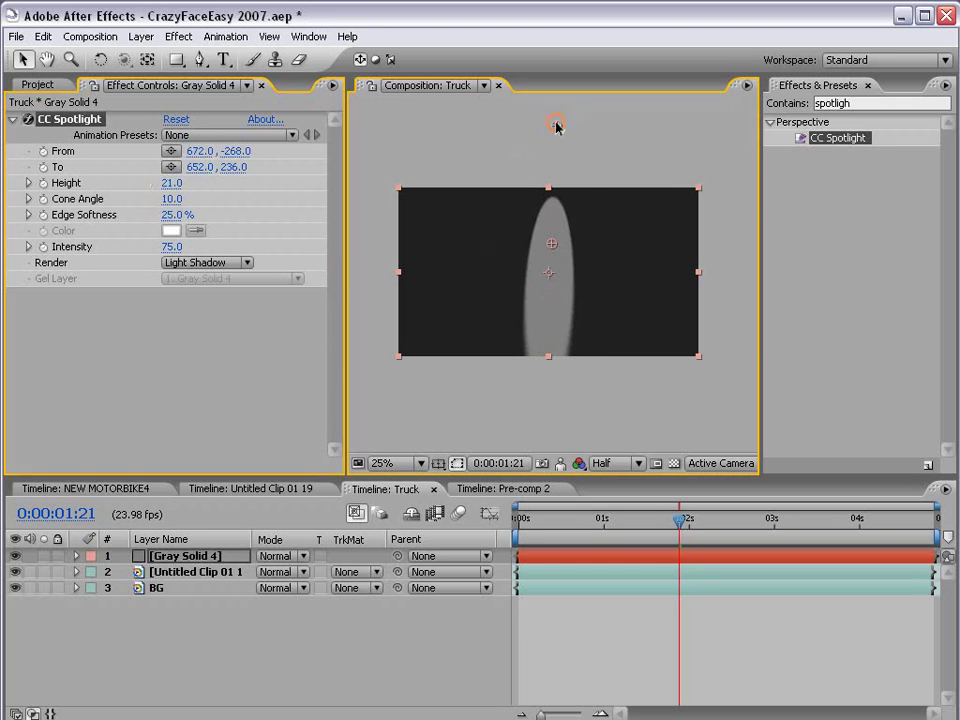
left_click_drag(170, 199, 224, 211)
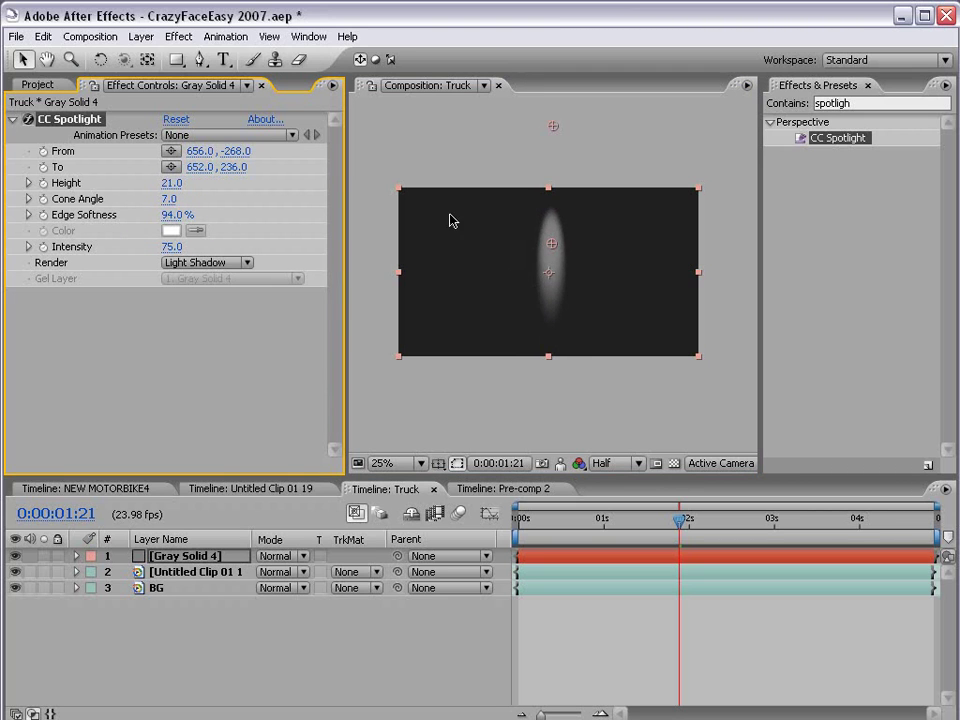
left_click_drag(168, 199, 183, 198)
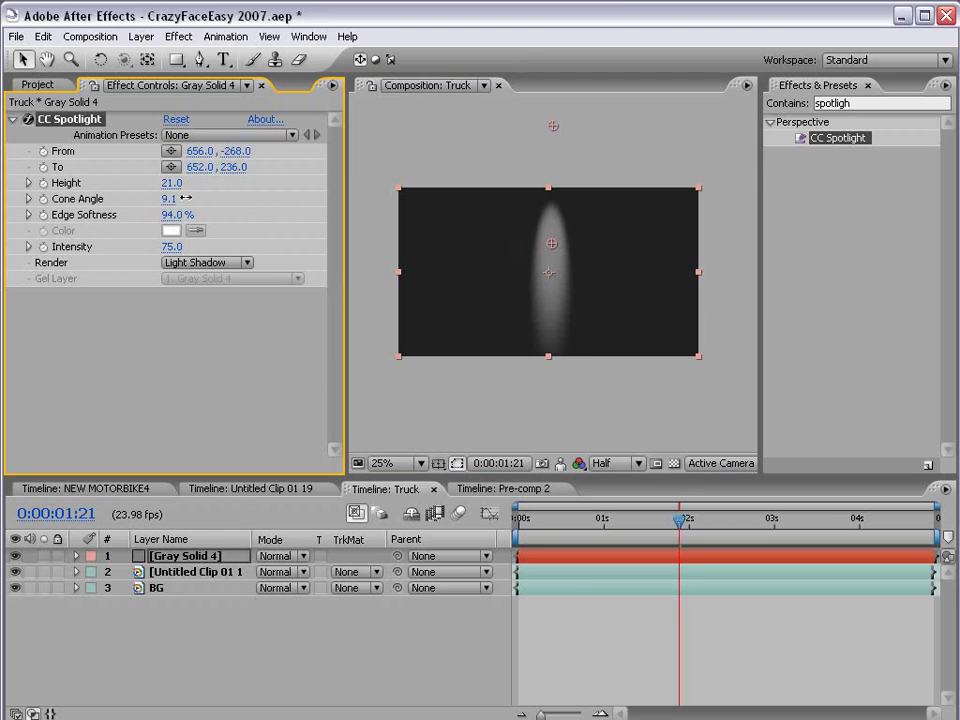
left_click_drag(555, 245, 555, 240)
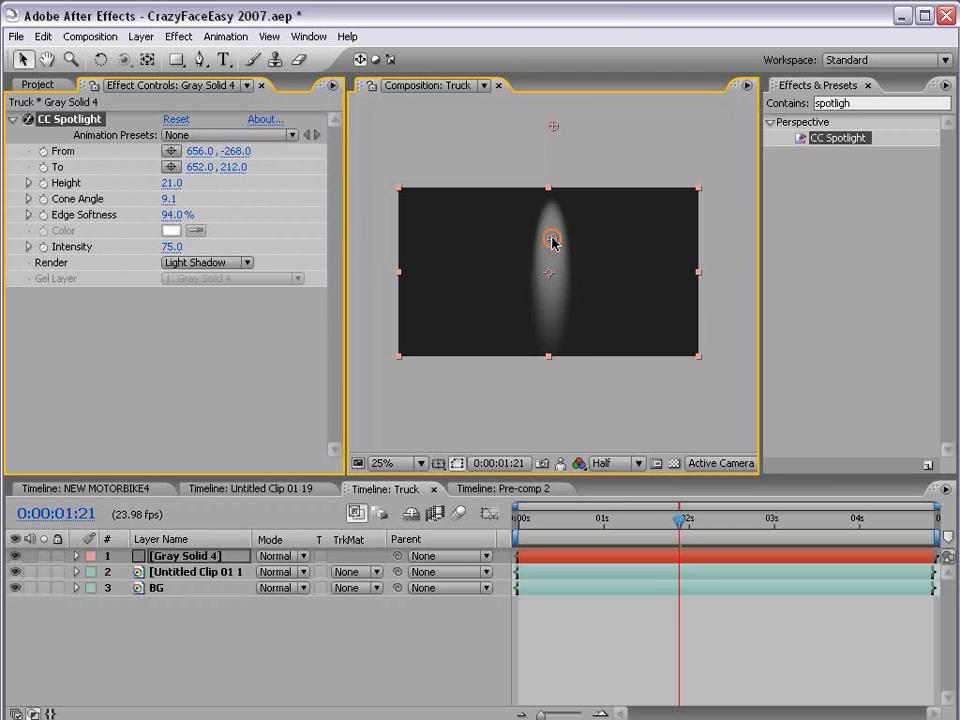
left_click(555, 133)
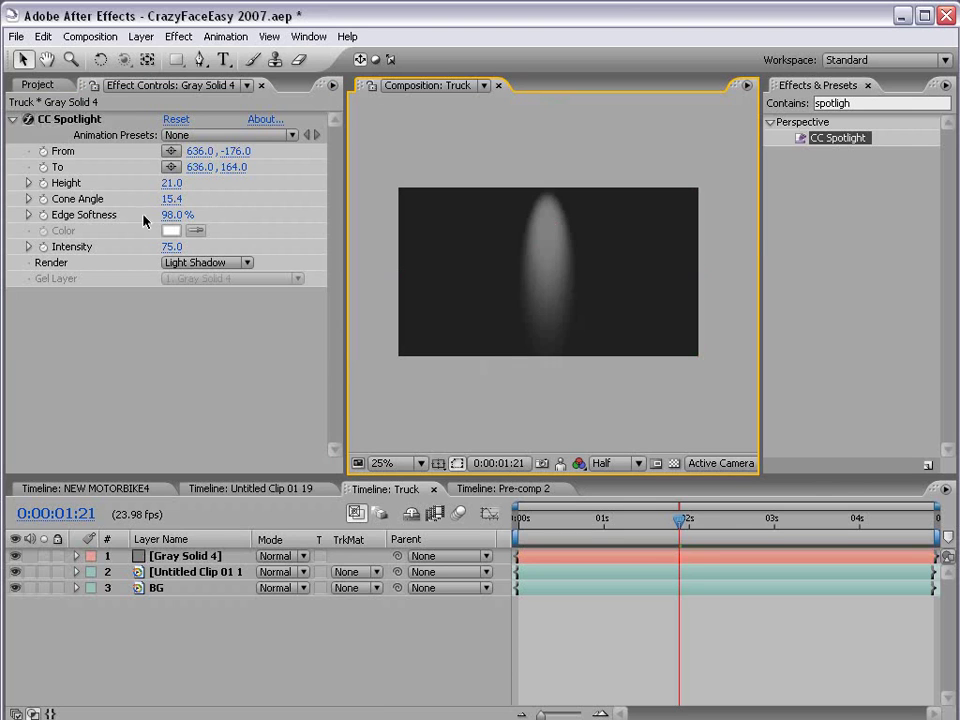
Step: Set CC Spotlight to render Light Only and change the gray solid's blending mode to Classic Color Dodge
left_click(184, 262)
left_click(195, 217)
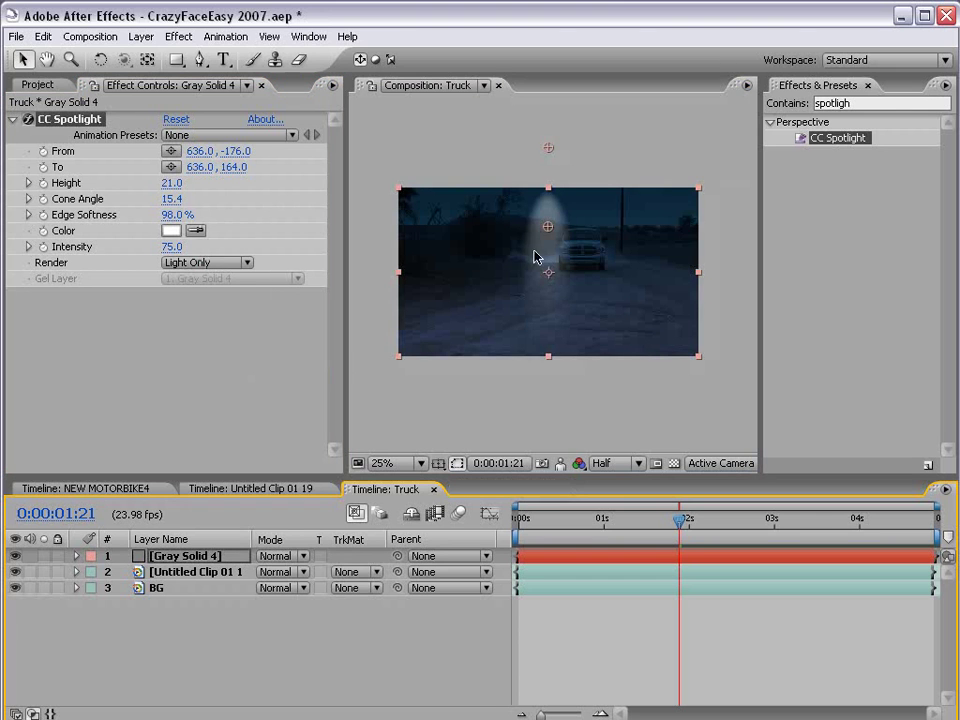
left_click(284, 558)
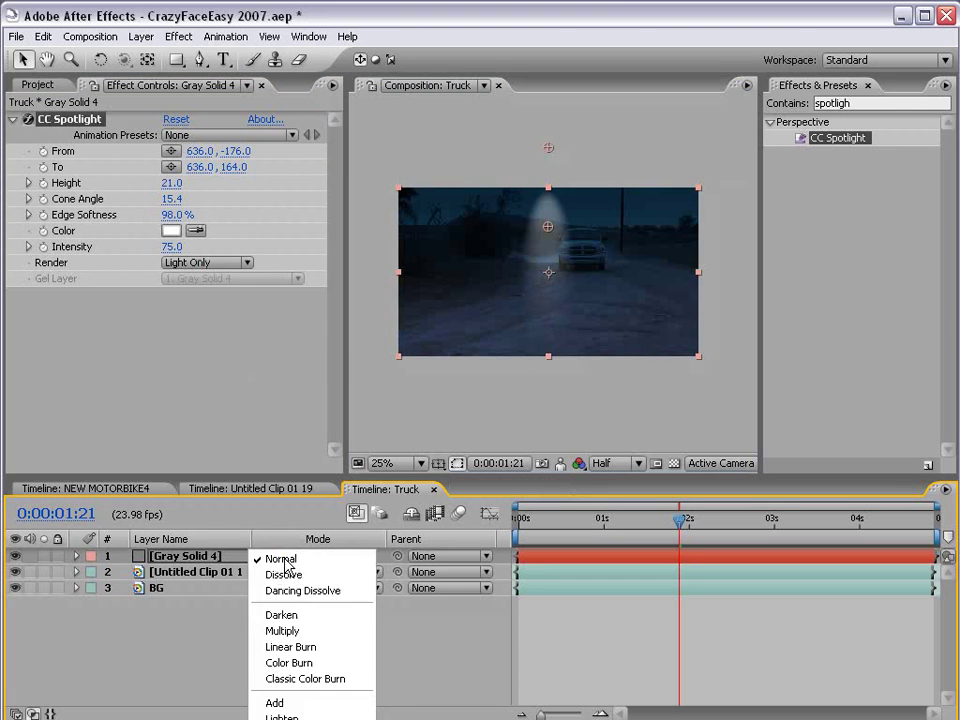
left_click(300, 716)
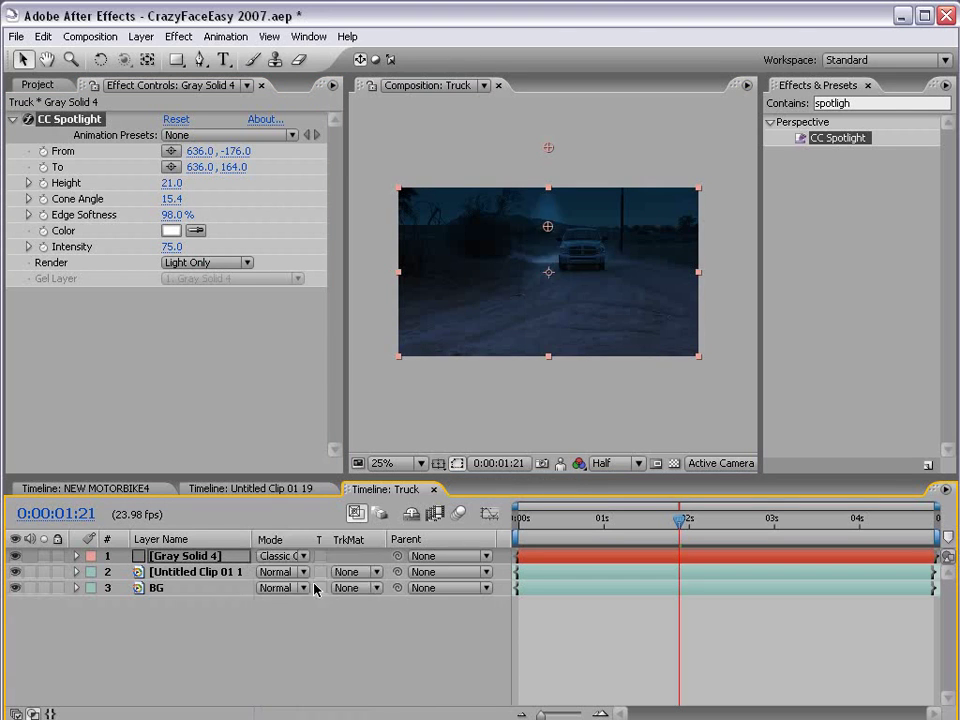
left_click(290, 556)
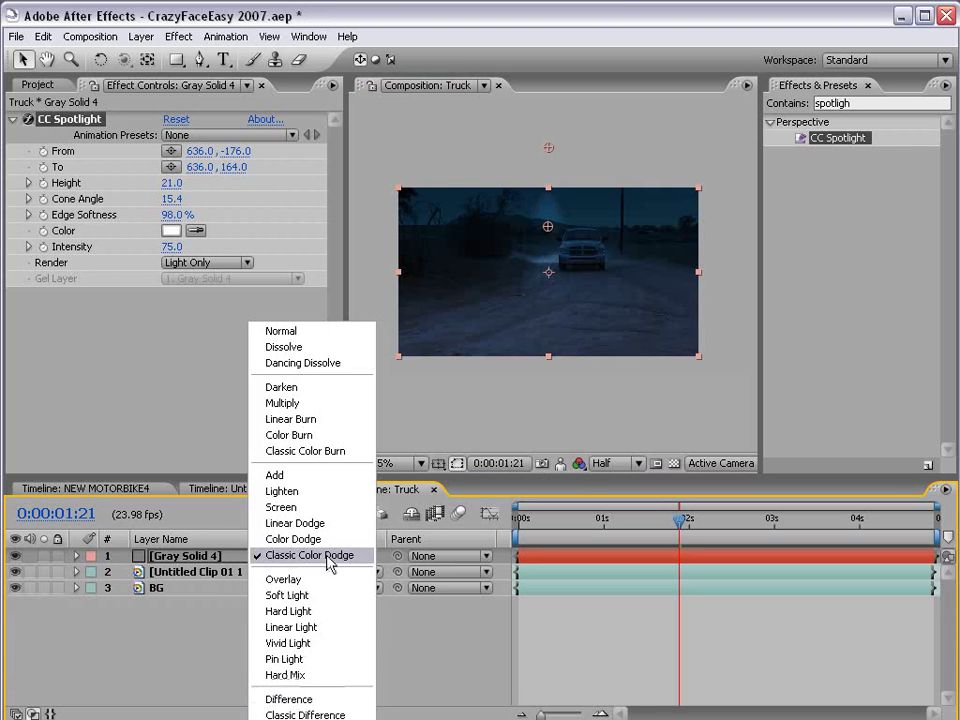
left_click(327, 558)
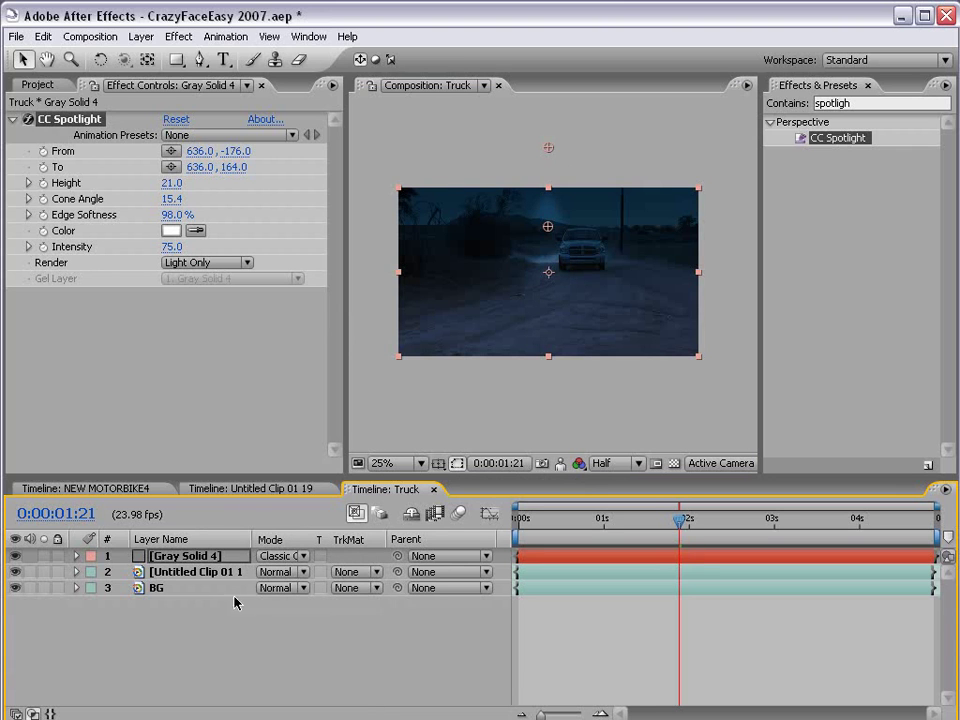
Step: Make the gray solid a 3D layer and rotate it to lie flat along the road surface
left_click(200, 556)
key("F4")
key("F4")
key("F4")
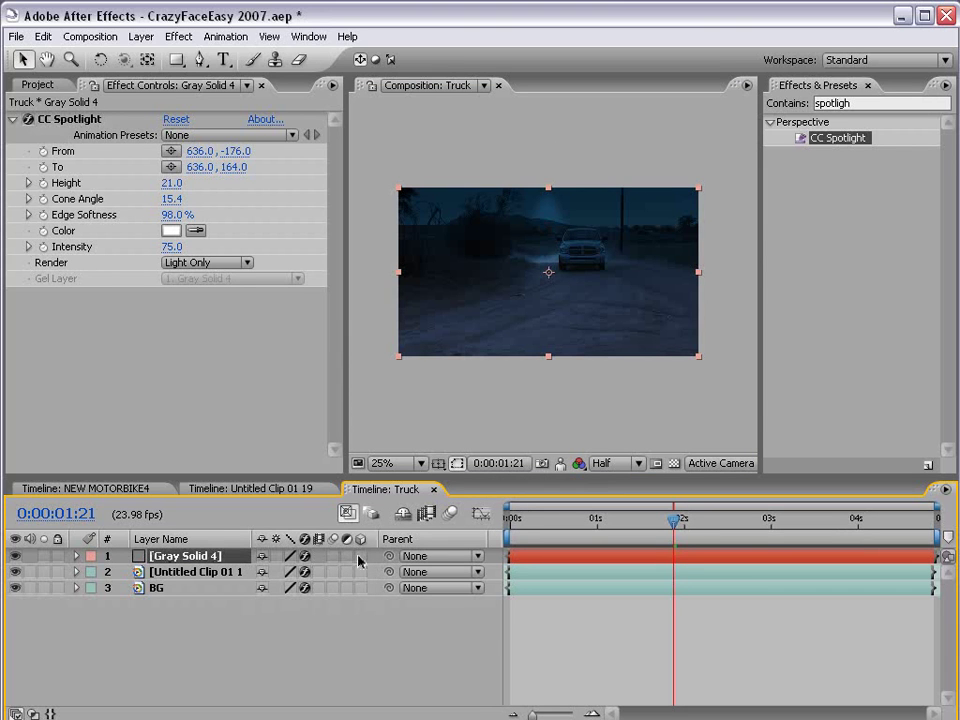
left_click(361, 556)
key("period")
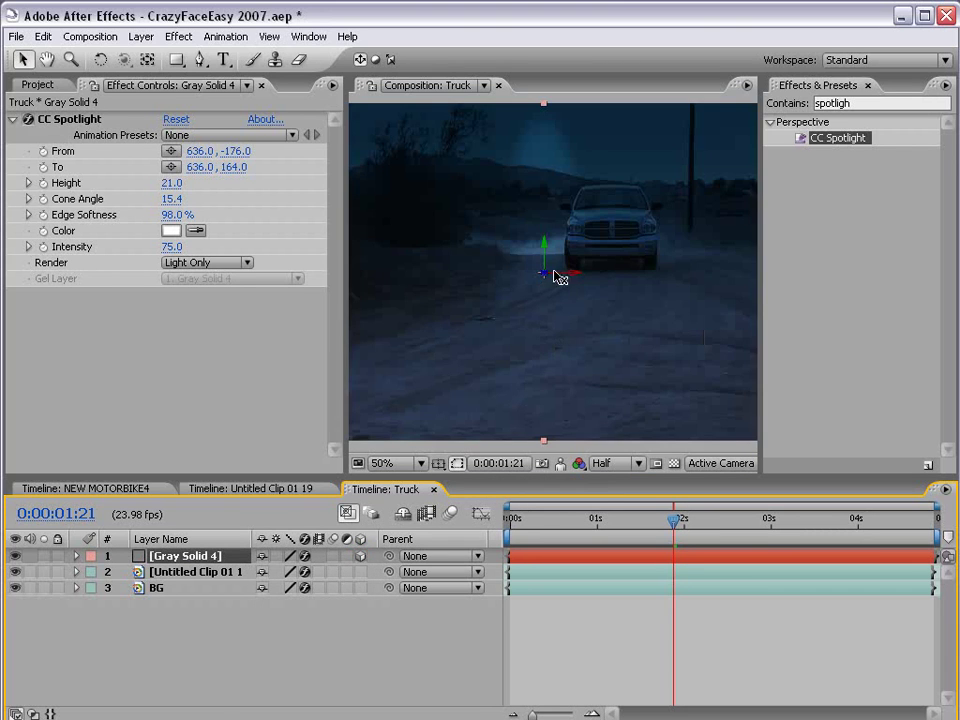
key("w")
left_click_drag(555, 238, 554, 354)
key("v")
left_click(540, 583)
left_click(540, 560)
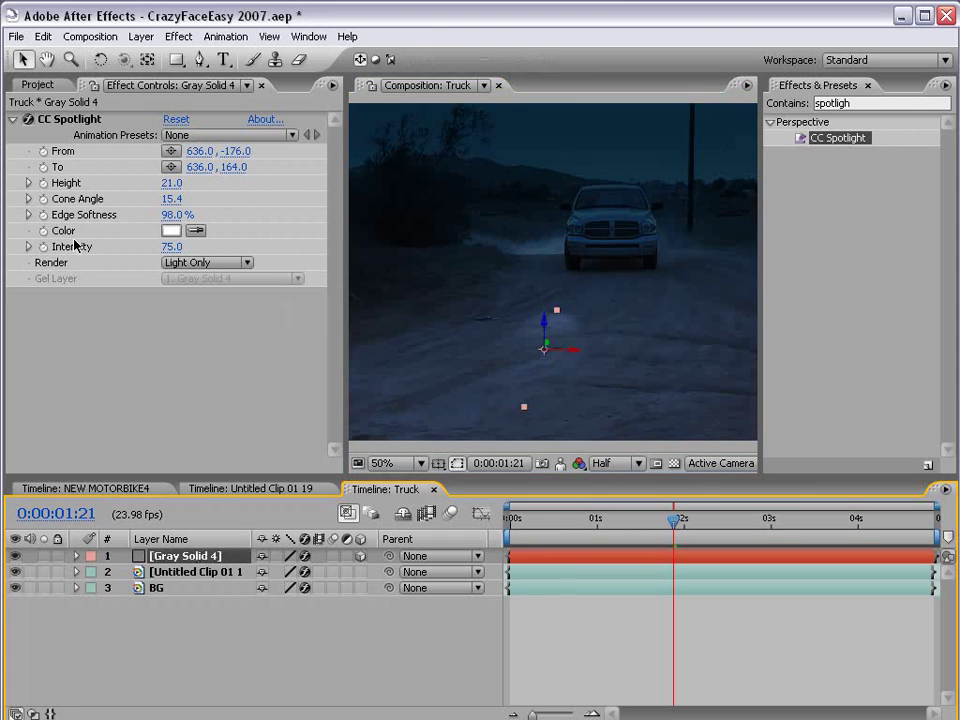
Step: Raise the spotlight's Intensity to 169 and move the solid below the truck's headlight nearer the utility pole
left_click_drag(172, 246, 268, 246)
left_click(553, 347)
left_click_drag(550, 349, 681, 351)
left_click(585, 628)
left_click(603, 549)
Step: Duplicate the spotlight solid, shift the copy below the truck's other headlight, and check both beams in the enlarged composition view
key("ctrl+d")
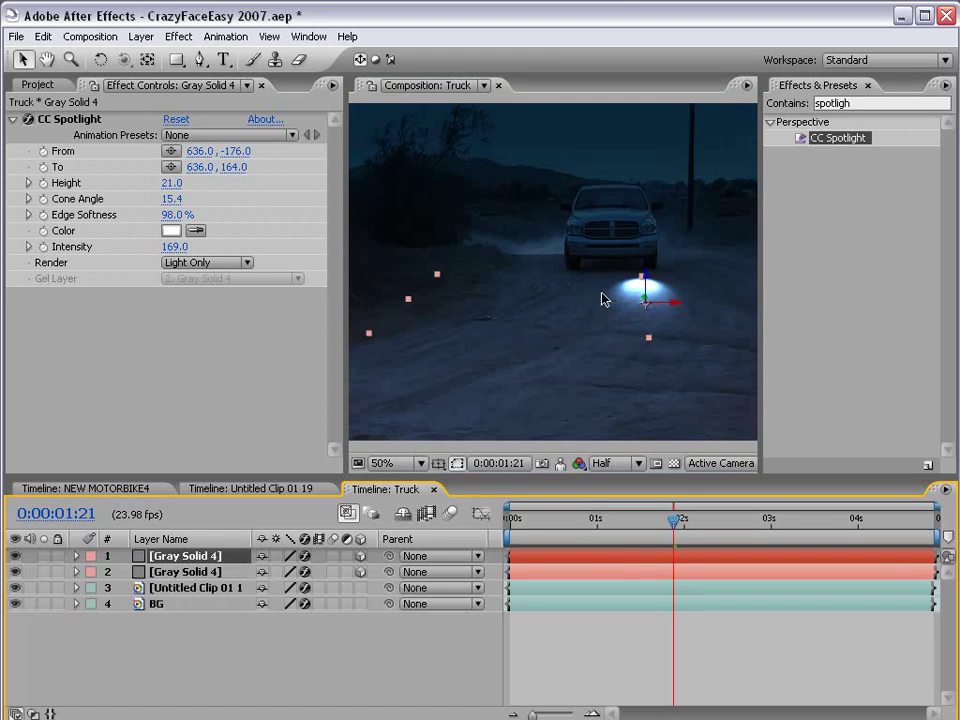
left_click_drag(665, 307, 586, 309)
left_click(574, 655)
key("grave")
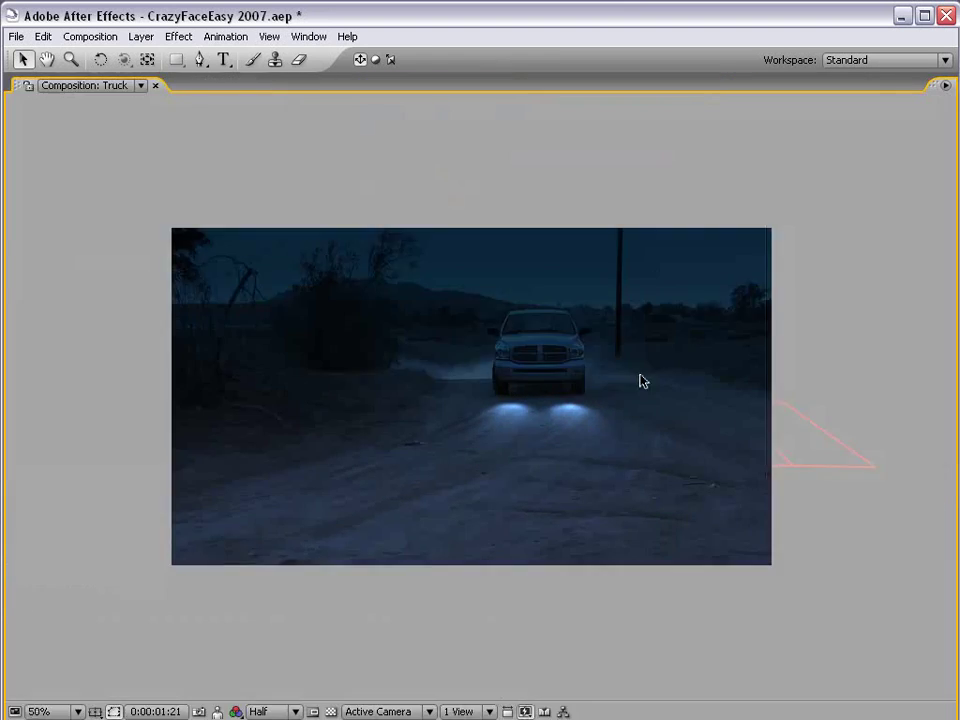
key("grave")
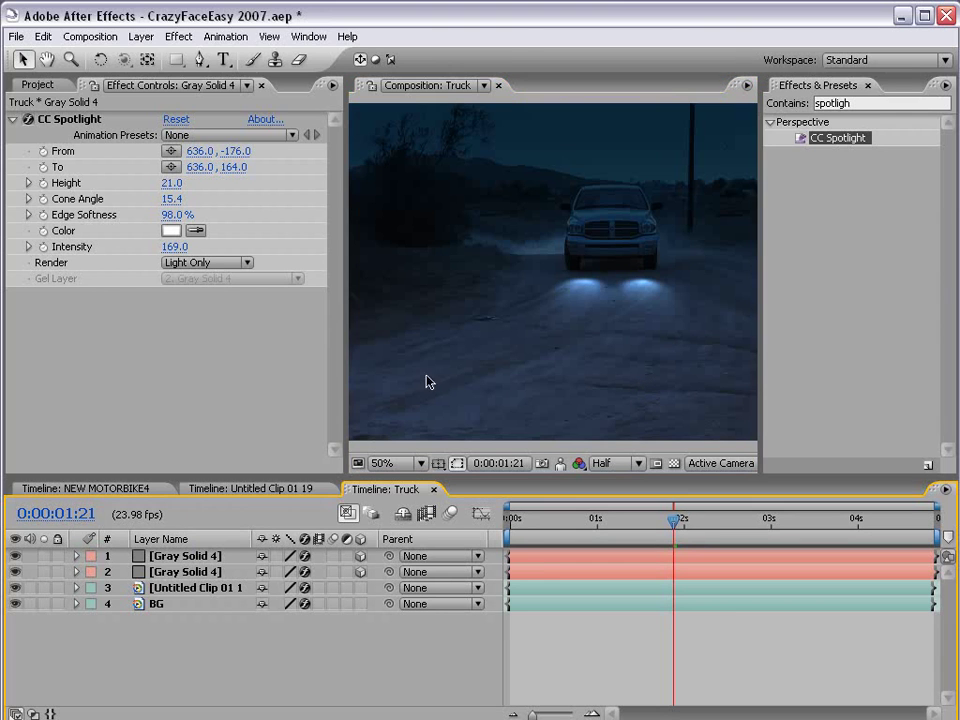
Step: Create a new null object and make it a 3D layer
left_click(141, 36)
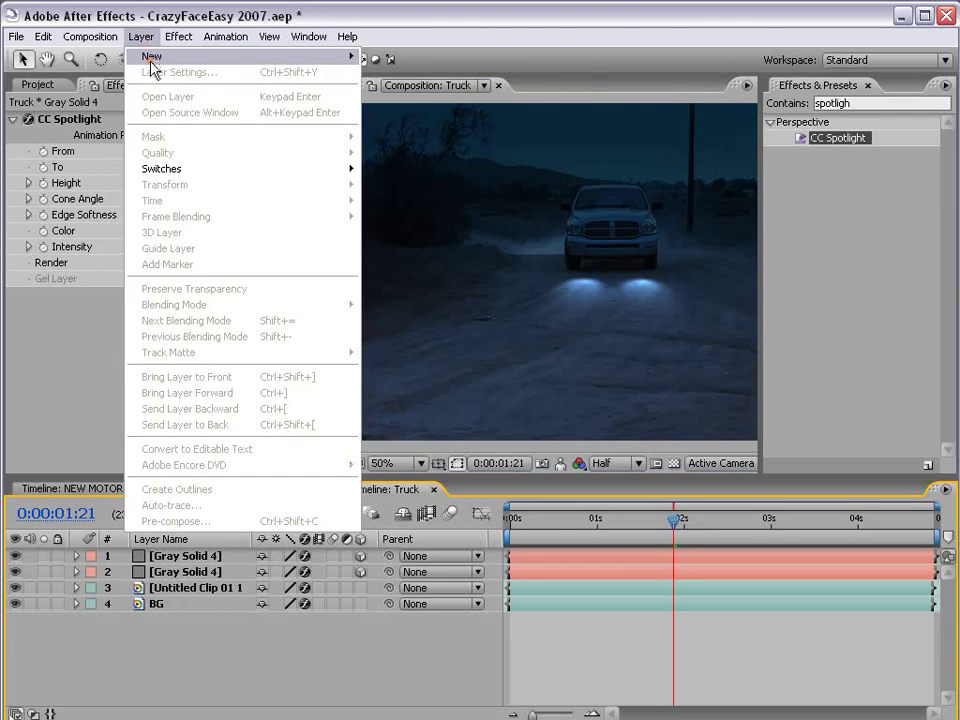
mouse_move(360, 58)
left_click(404, 119)
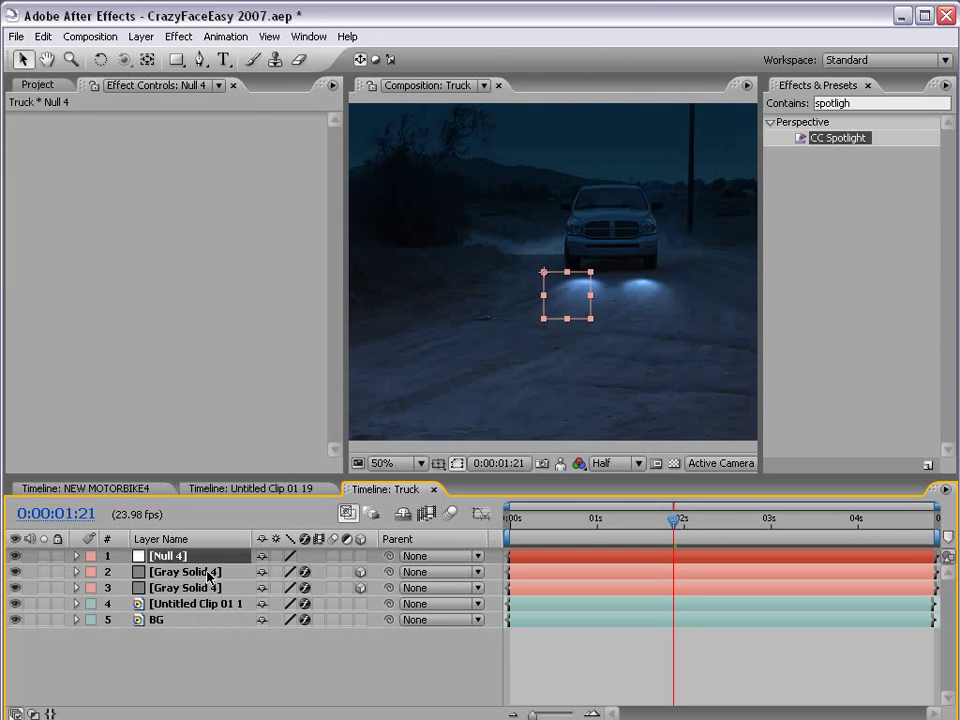
left_click(361, 556)
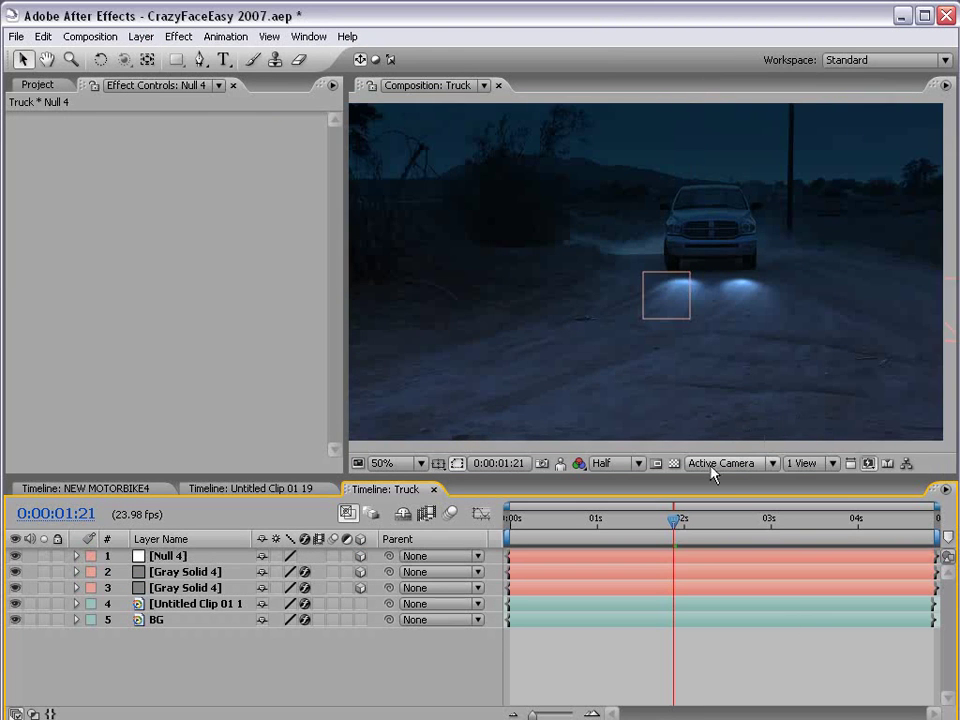
Step: In the Top view, move the null to the far edge of the spotlight solids, orient it 4° on Y, and return to Active Camera
left_click(713, 474)
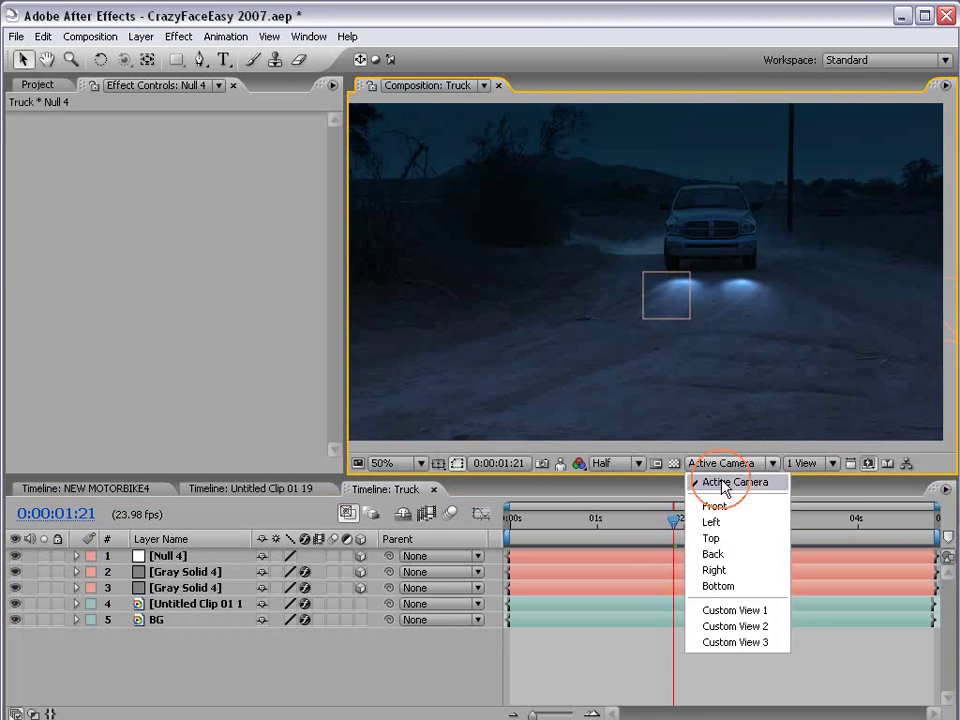
left_click(713, 540)
scroll(700, 265, "down", 2)
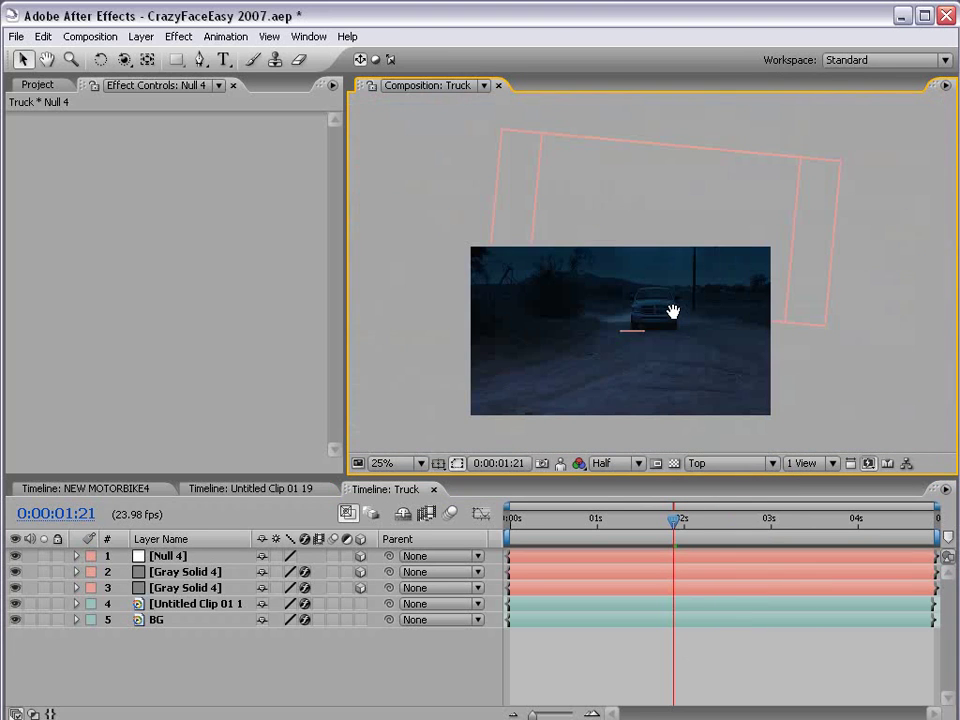
left_click_drag(640, 338, 641, 272)
scroll(677, 157, "up", 2)
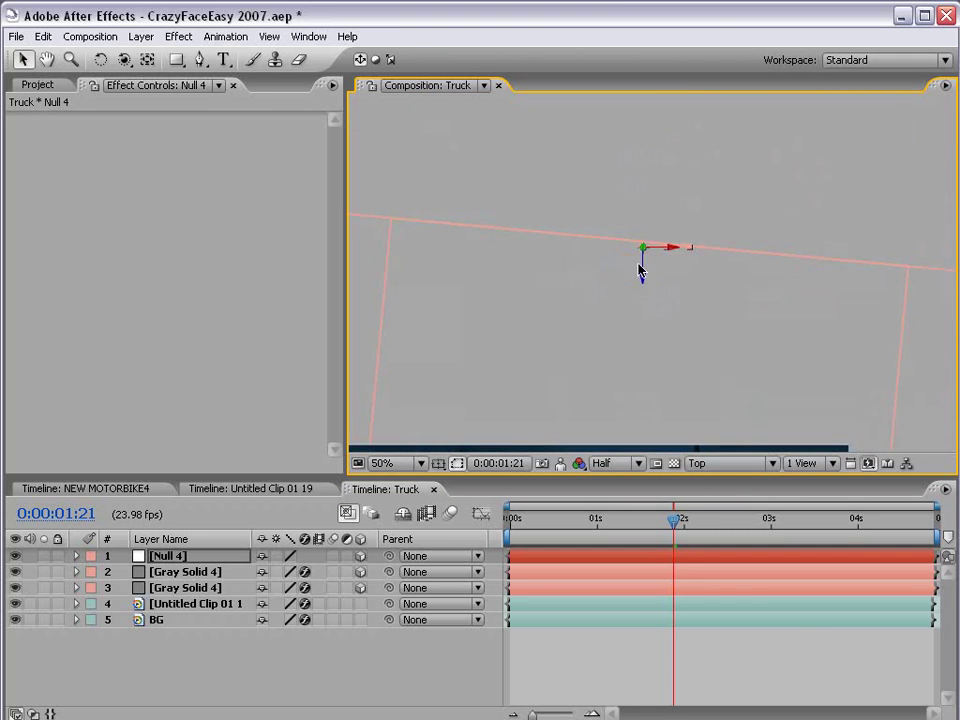
key("w")
left_click_drag(495, 197, 497, 195)
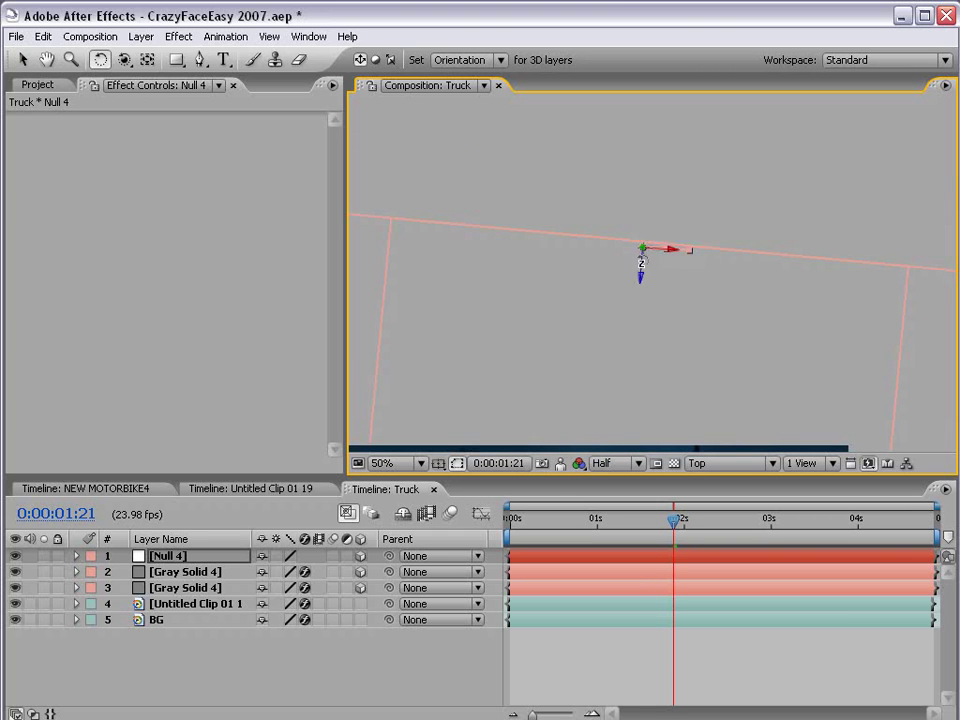
key("v")
left_click(692, 656)
left_click(700, 464)
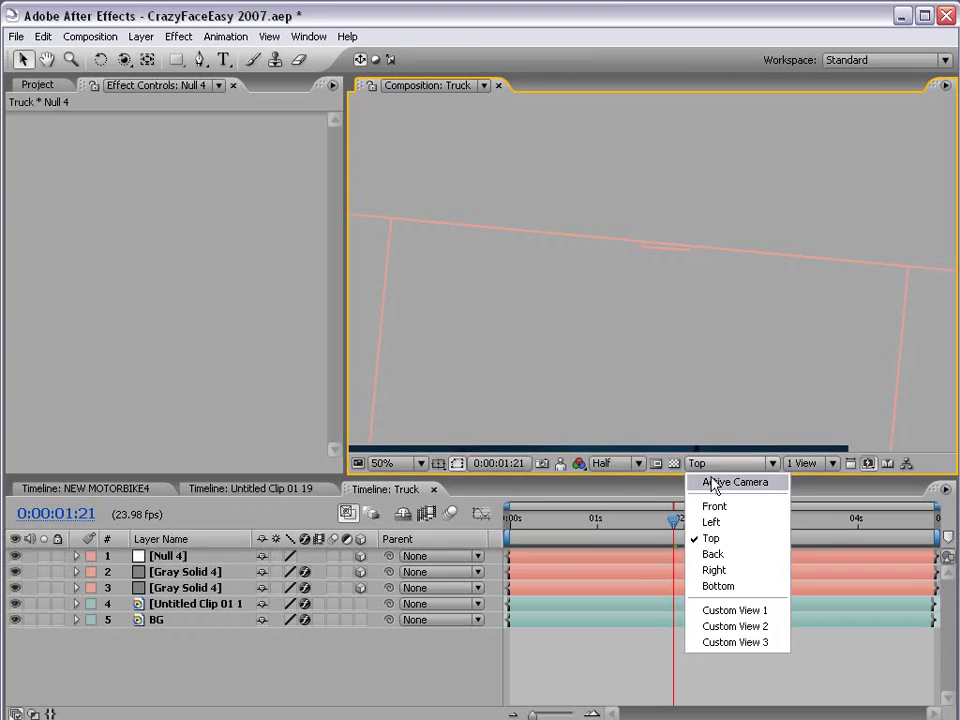
left_click(765, 484)
left_click_drag(620, 333, 606, 309)
Step: Parent both gray solids to the null and move the null toward the camera to position 781.4, 360, -54
left_click(172, 572)
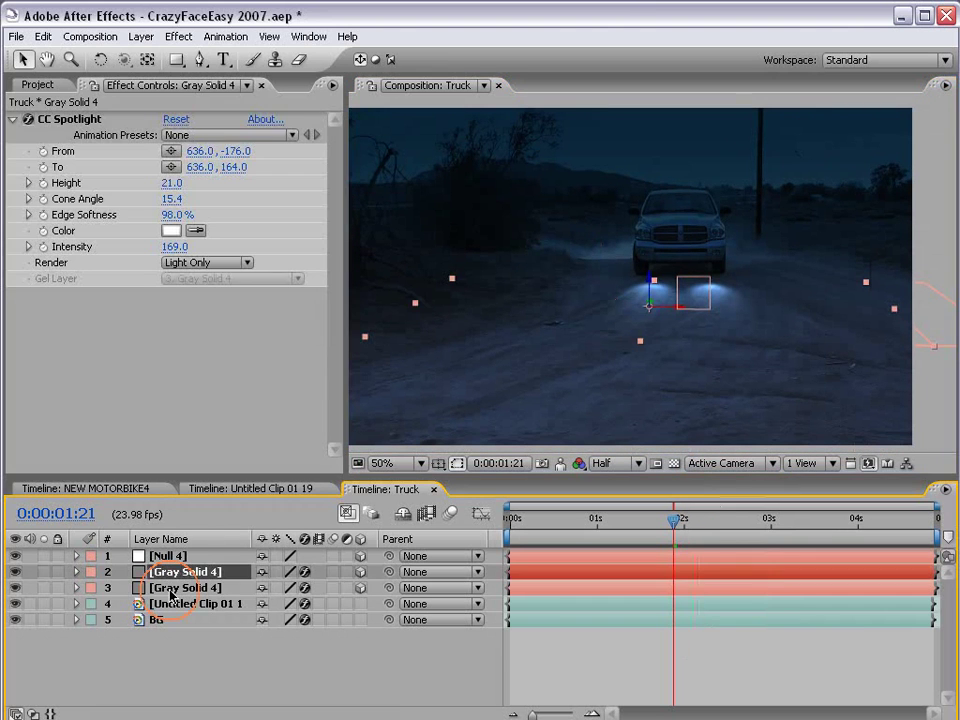
left_click(165, 589, "shift")
left_click_drag(388, 572, 178, 558)
left_click(692, 277)
left_click_drag(684, 280, 707, 263)
key("w")
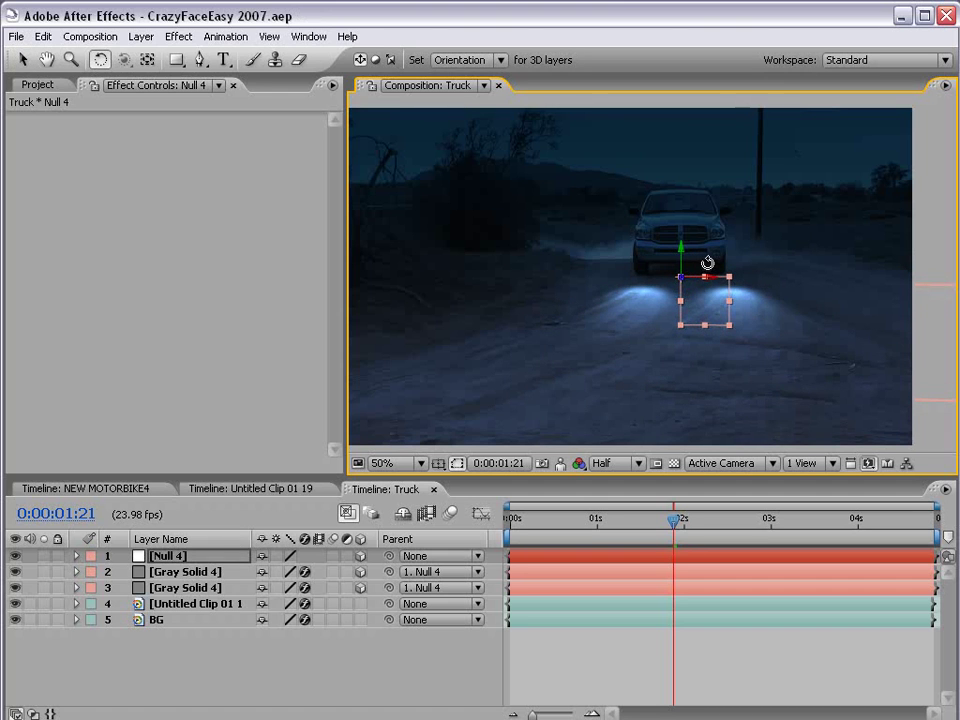
Step: Rename both gray solid layers as Spot
left_click(178, 578)
key("Return")
type("Spot")
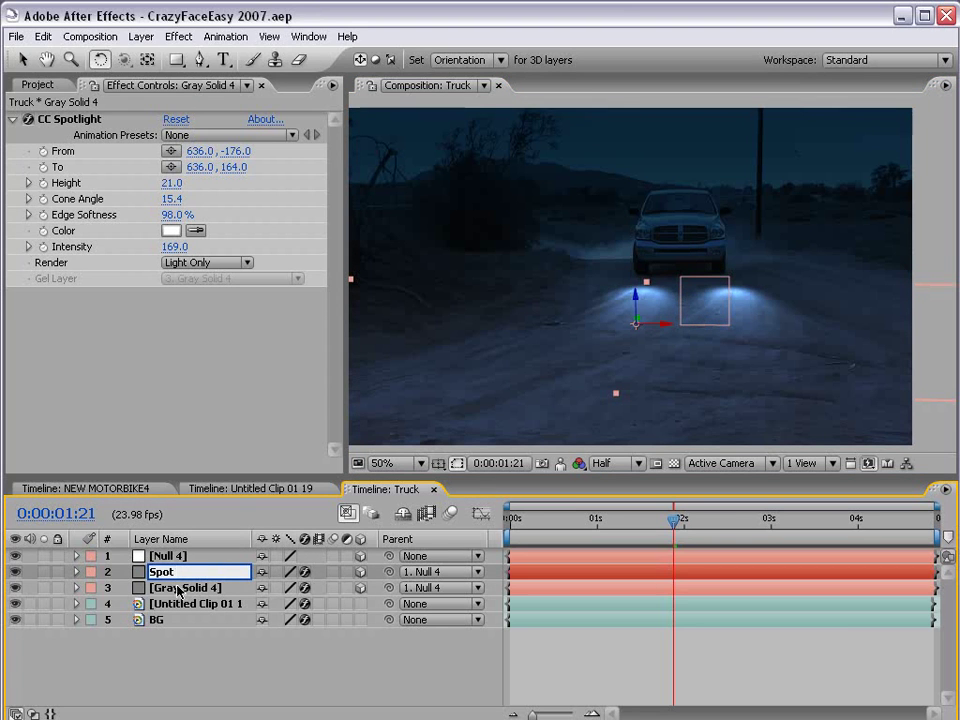
left_click(178, 590)
key("Return")
type("S")
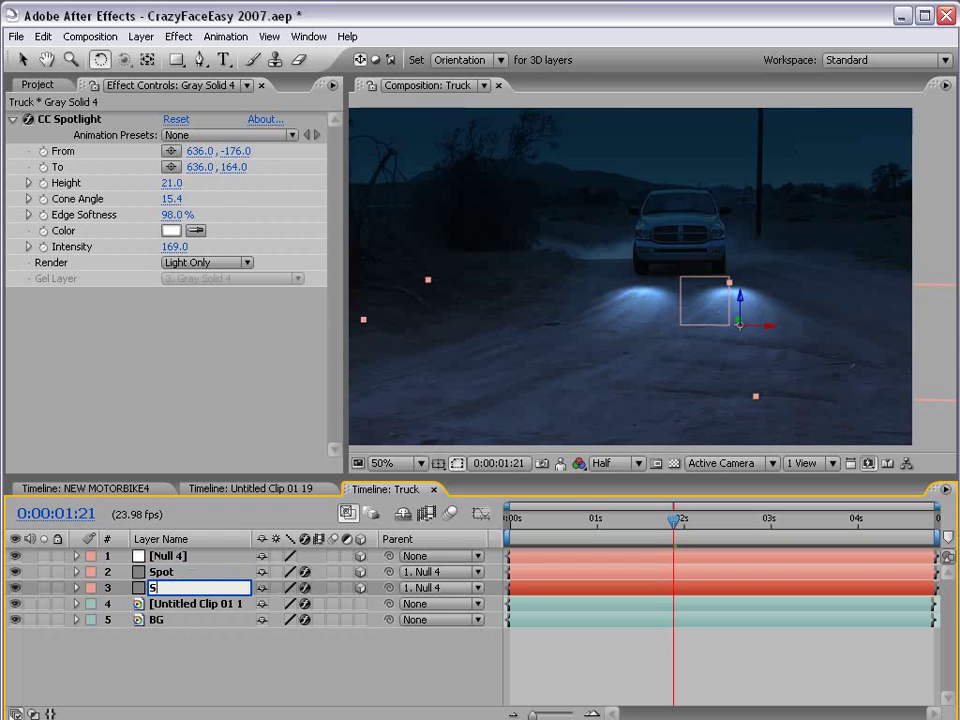
type("pot")
key("Return")
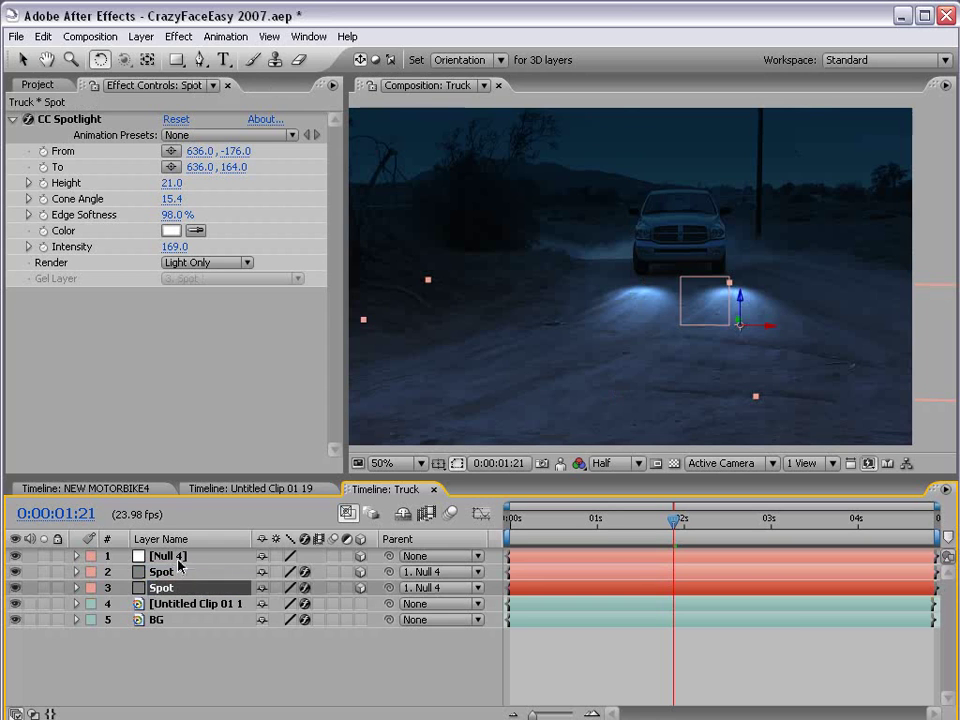
Step: Reveal the null's transform properties and set Position, Scale and Orientation keyframes at 0:00:01:21
left_click(158, 556)
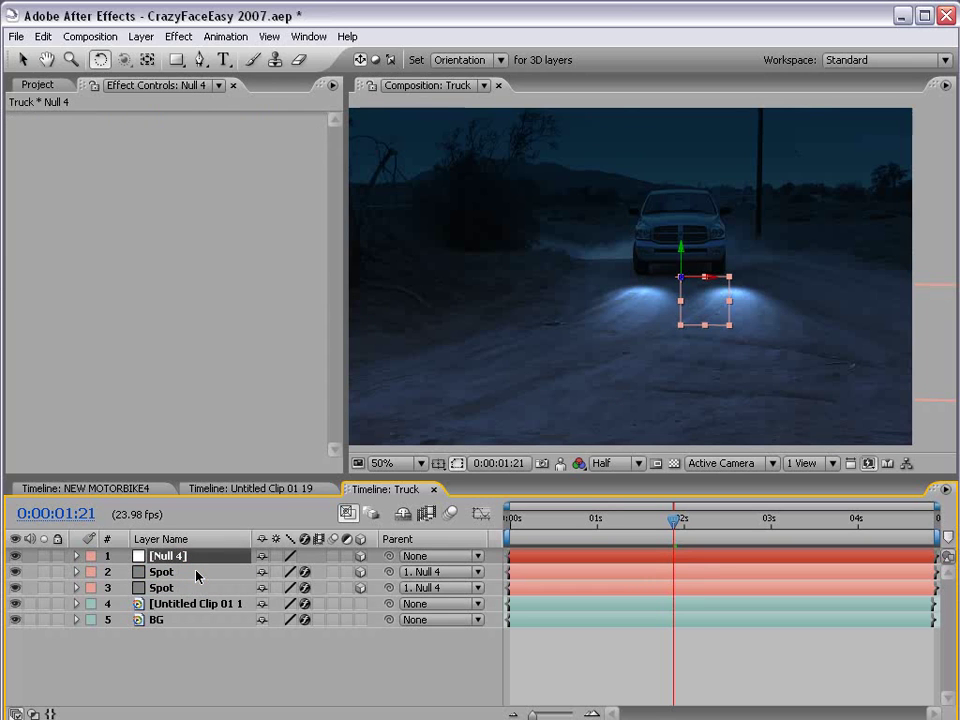
key("p")
key("shift+s")
key("shift+r")
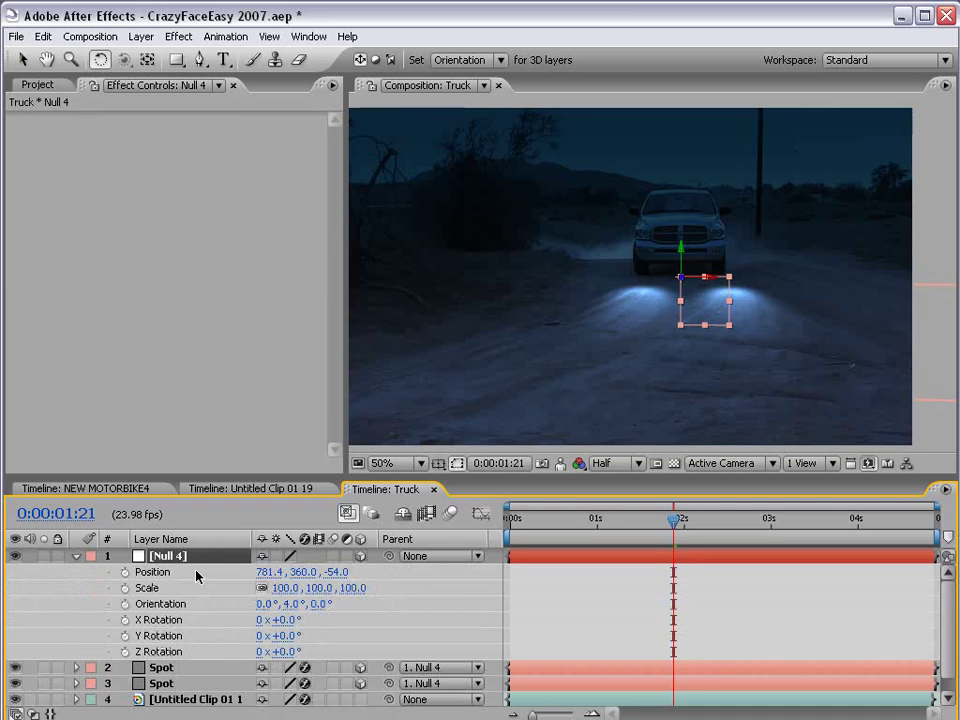
left_click_drag(125, 572, 125, 604)
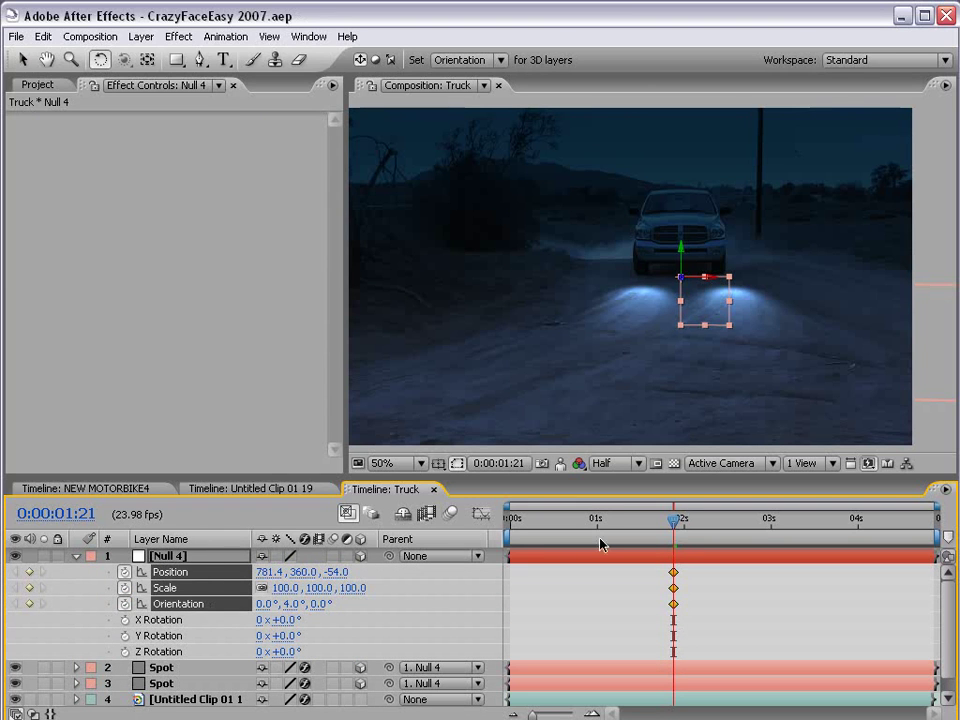
Step: At 0:00:02:07, keyframe the null at position 750.9, 396, -508.1 with a Y orientation of 14° to follow the truck
key("v")
left_click(283, 603)
left_click_drag(675, 527, 709, 522)
left_click_drag(685, 279, 821, 266)
mouse_move(713, 283)
left_mouse_down()
mouse_move(636, 282)
mouse_move(594, 256)
mouse_move(716, 294)
mouse_move(695, 290)
left_mouse_up()
key("w")
key("v")
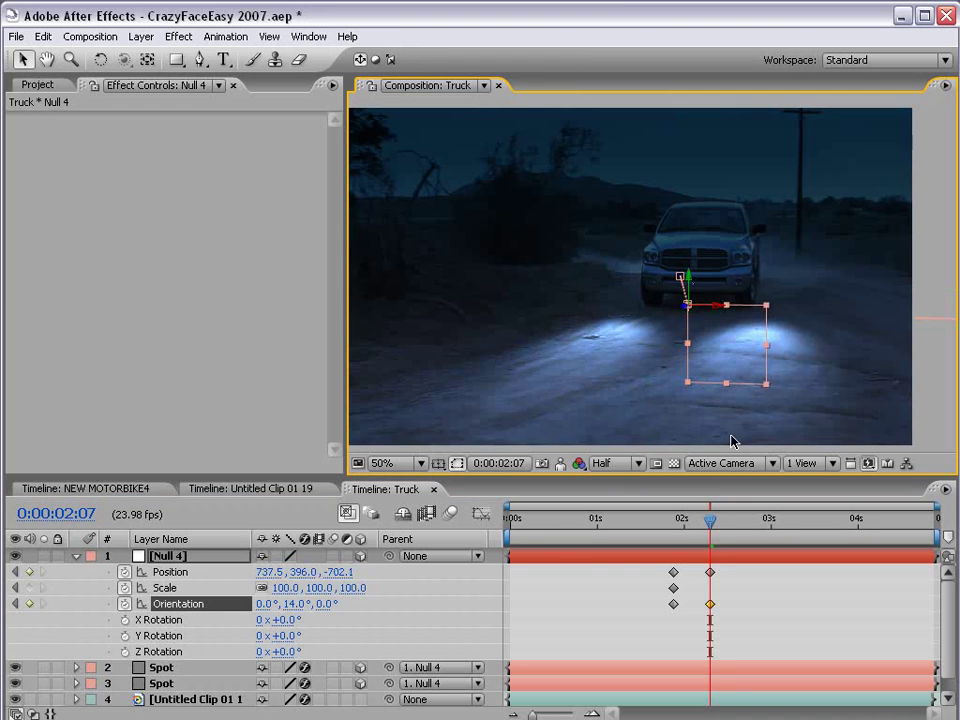
left_click_drag(697, 315, 766, 229)
left_click_drag(738, 307, 716, 307)
left_click(776, 610)
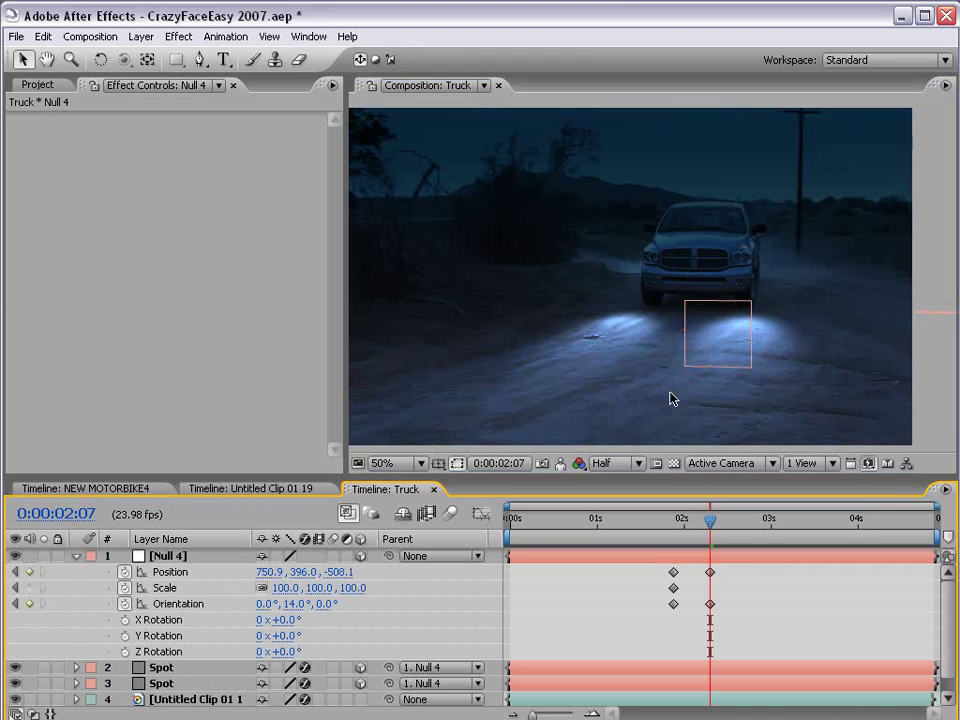
Step: At 0:00:02:14, keyframe the null at position 684, 396, -776.2 with a Y orientation of 32° to match the turning truck
left_click_drag(697, 529, 735, 525)
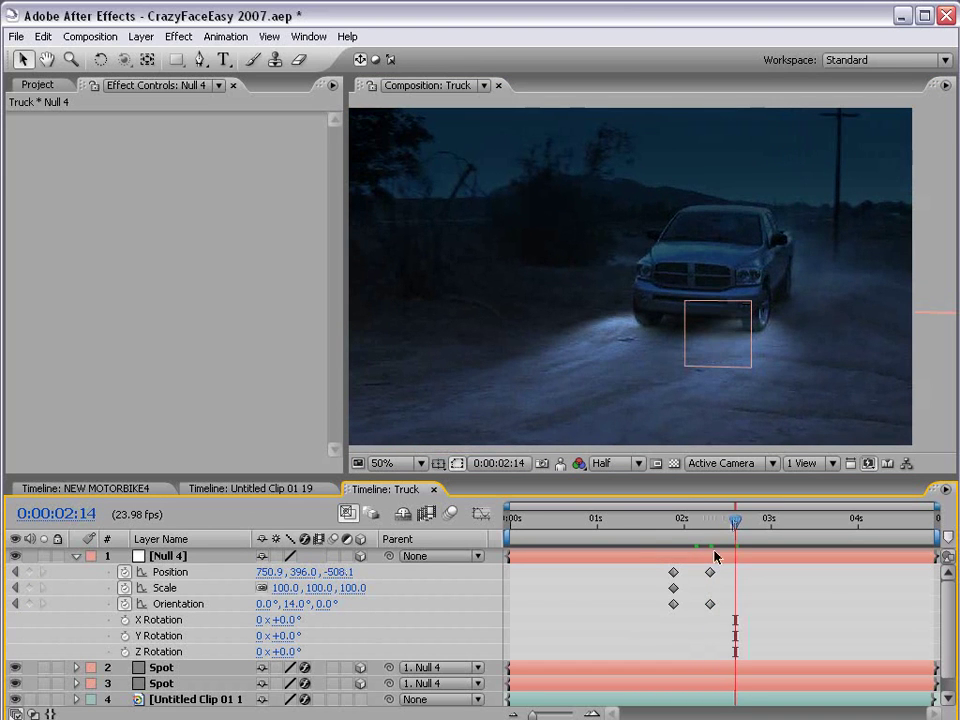
left_click(707, 339)
left_click_drag(688, 313, 566, 377)
key("w")
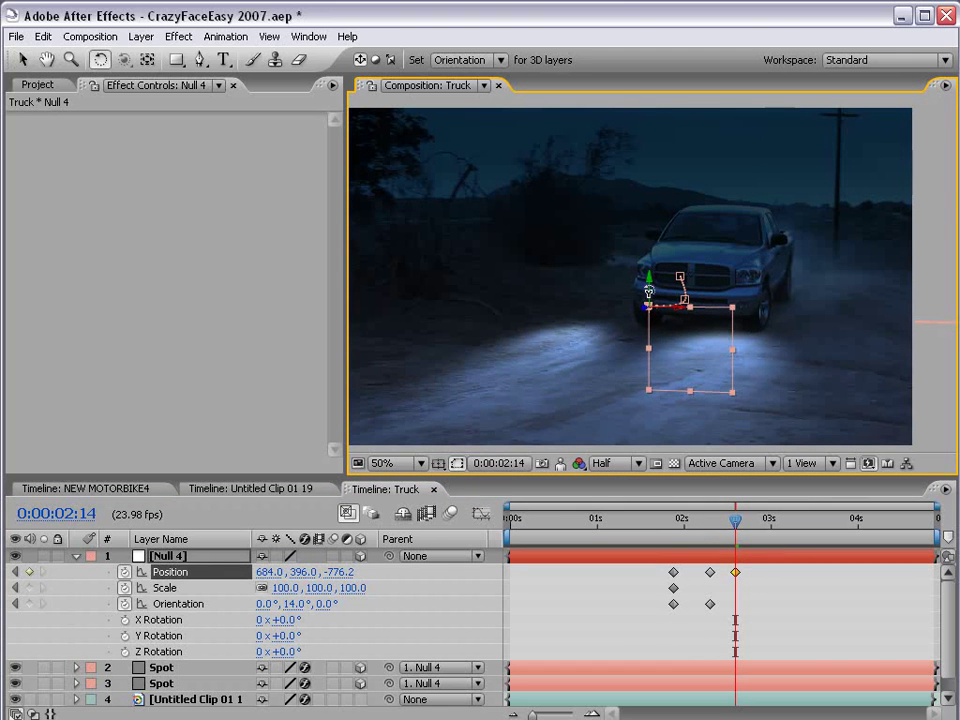
left_click_drag(649, 293, 641, 293)
Step: Trim the work area to the keyframed section ending at 0:00:02:14 and preview the headlight animation
left_click_drag(735, 521, 674, 530)
left_click_drag(733, 521, 735, 521)
key("n")
key("KP_0")
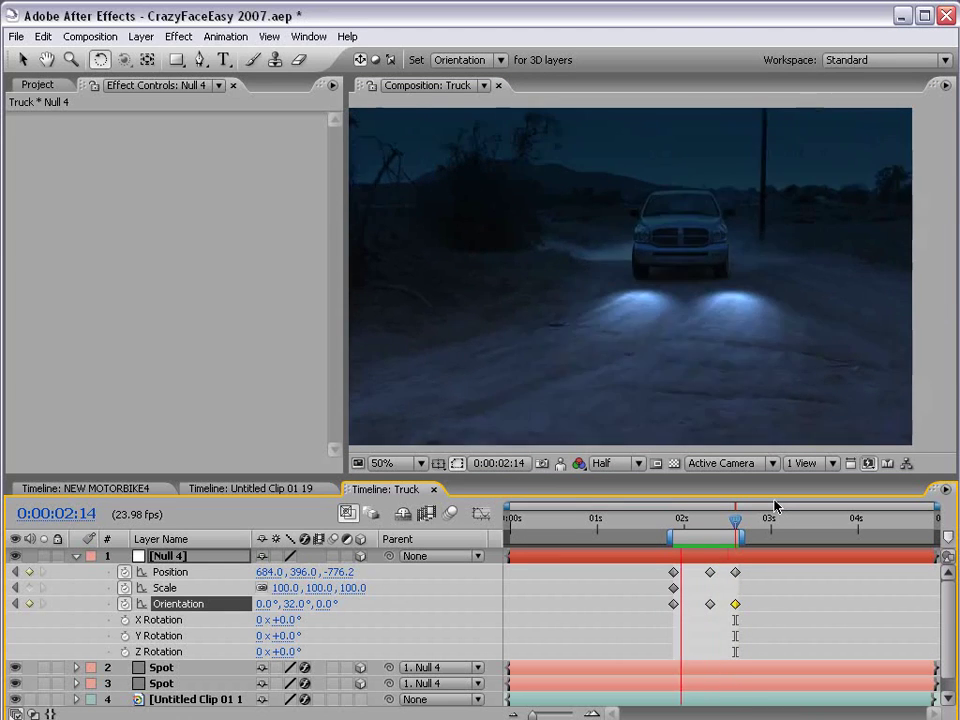
key("space")
Step: Delete the null's middle Orientation keyframe at 0:00:02:07
key("v")
left_click(703, 600)
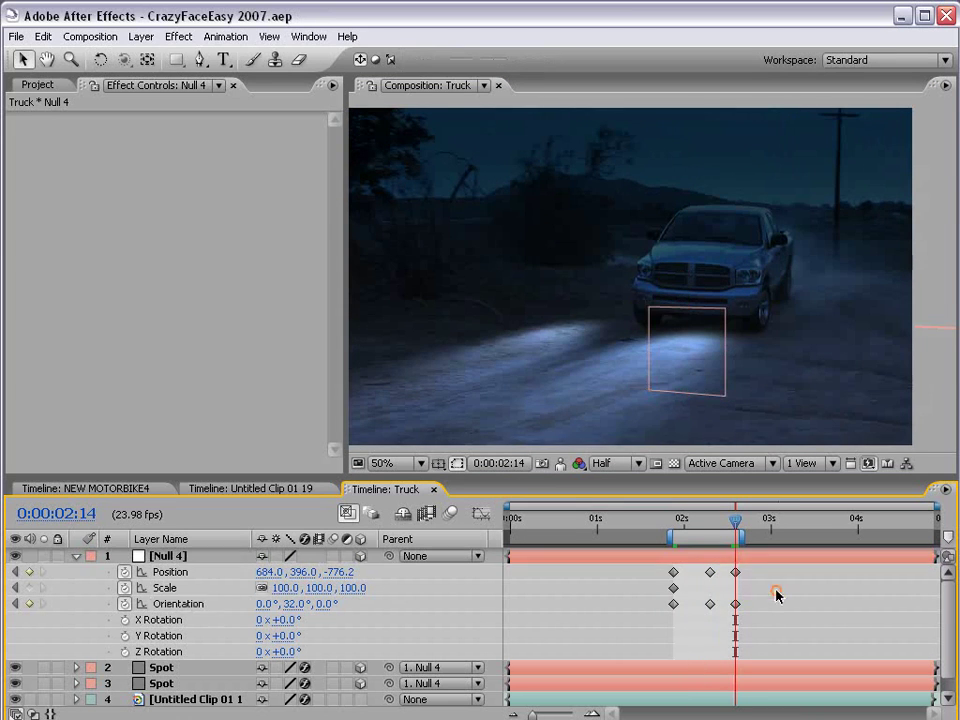
left_click(710, 604)
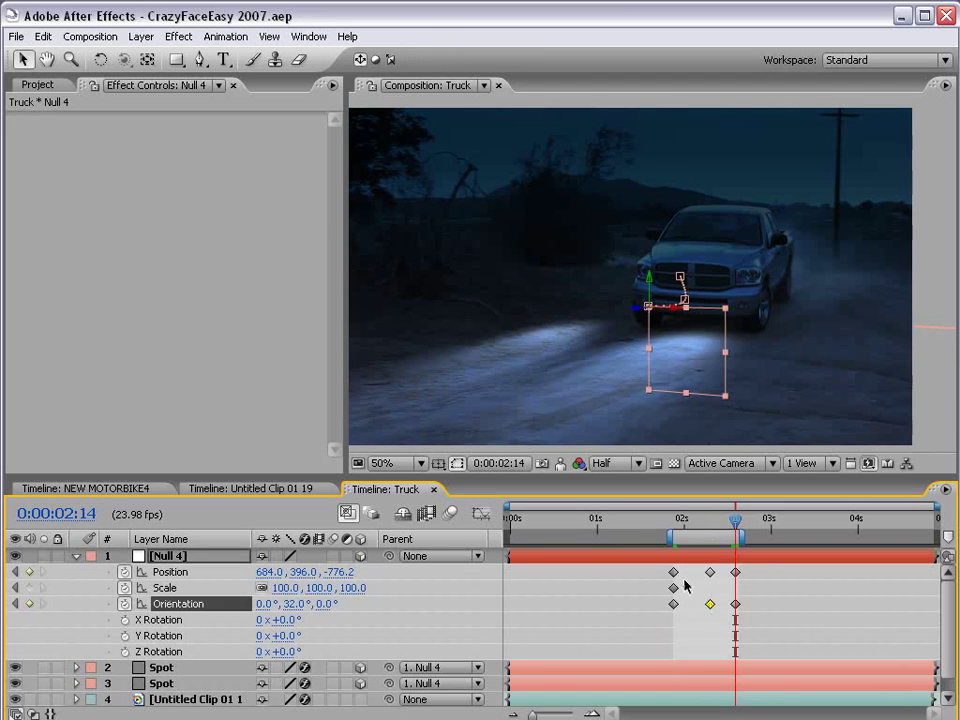
key("Delete")
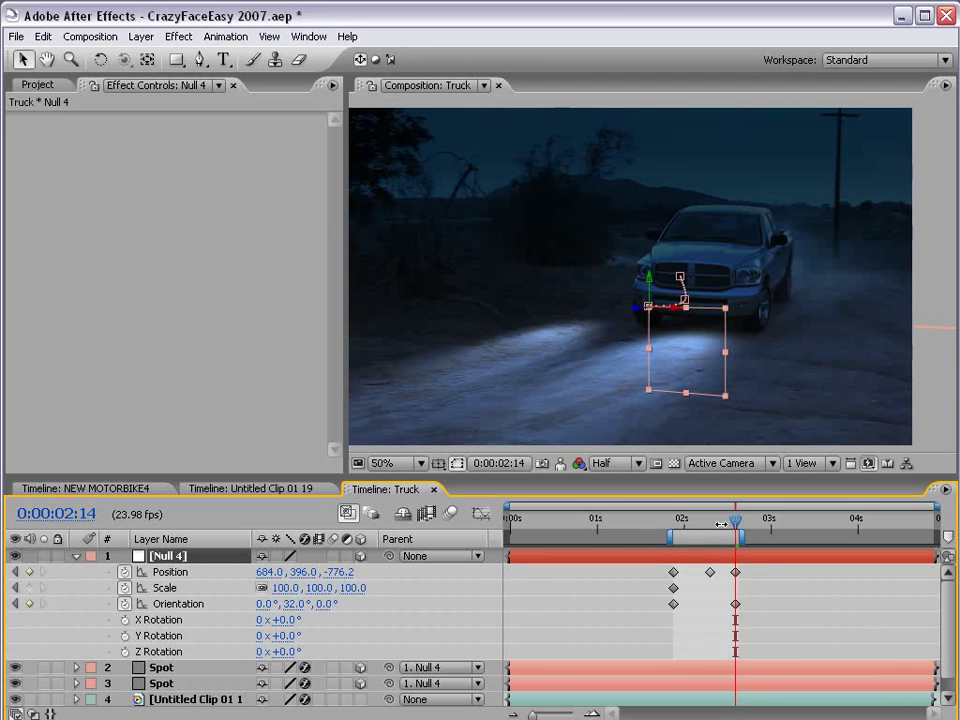
Step: Preview the smoothed headlight rotation over the work area and save the project
key("space")
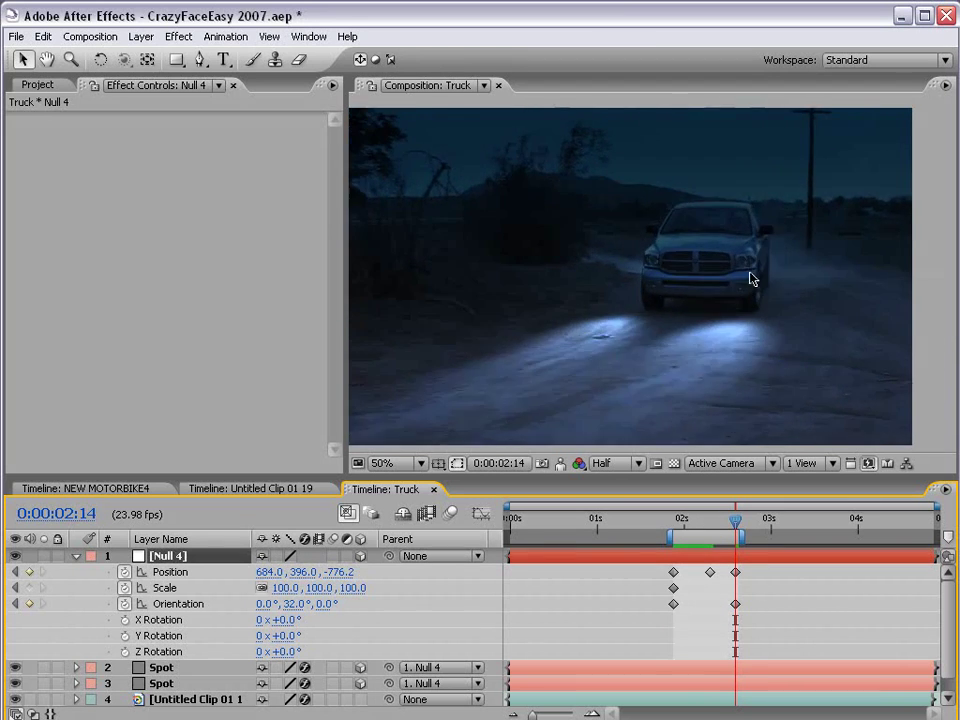
key("space")
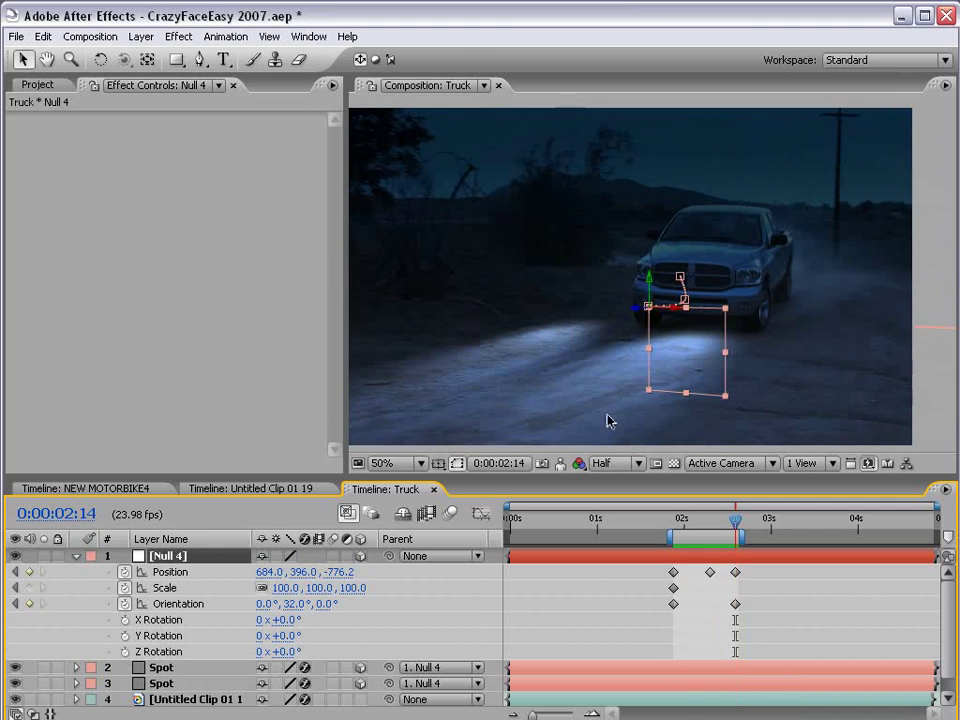
left_click(735, 403)
key("ctrl+s")
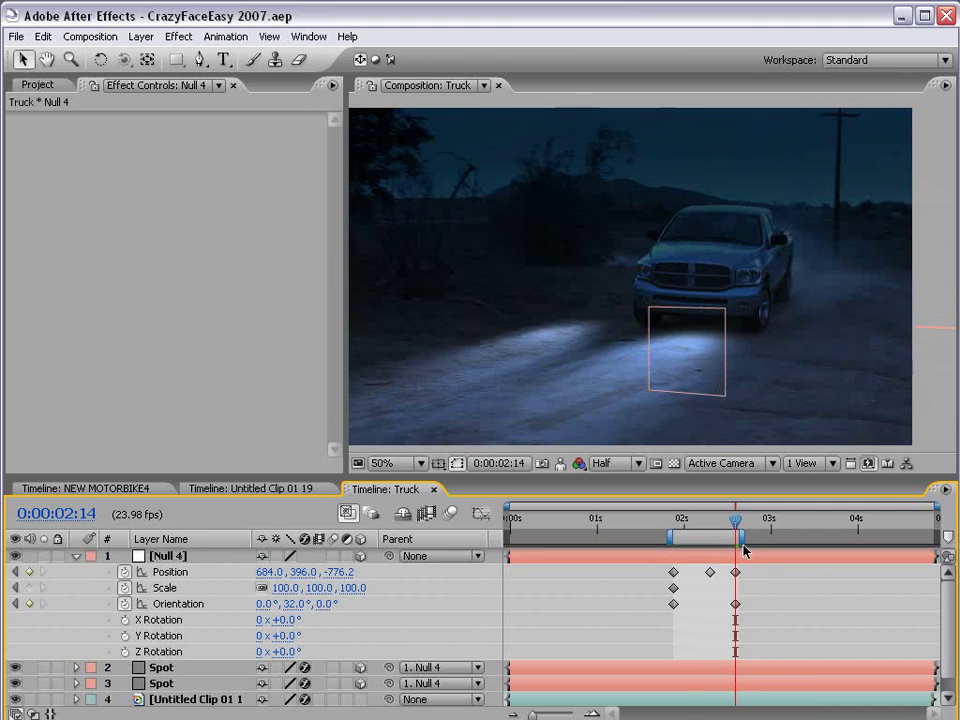
left_click(670, 310)
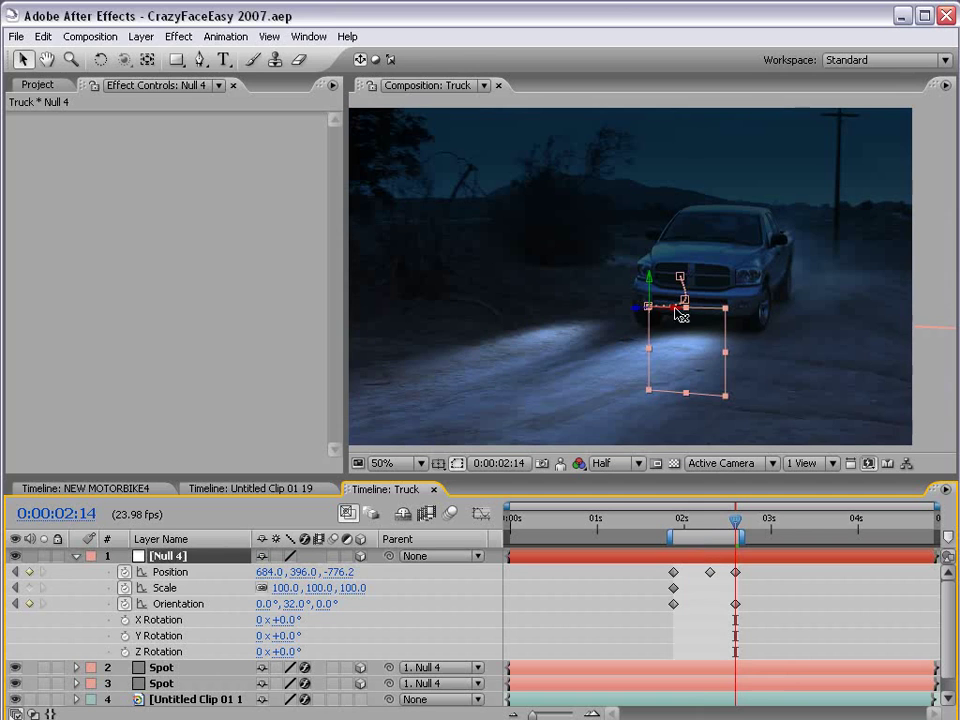
mouse_move(670, 312)
left_mouse_down()
mouse_move(694, 316)
mouse_move(668, 321)
left_mouse_up()
left_click_drag(757, 408, 741, 388)
left_click_drag(670, 316, 700, 316)
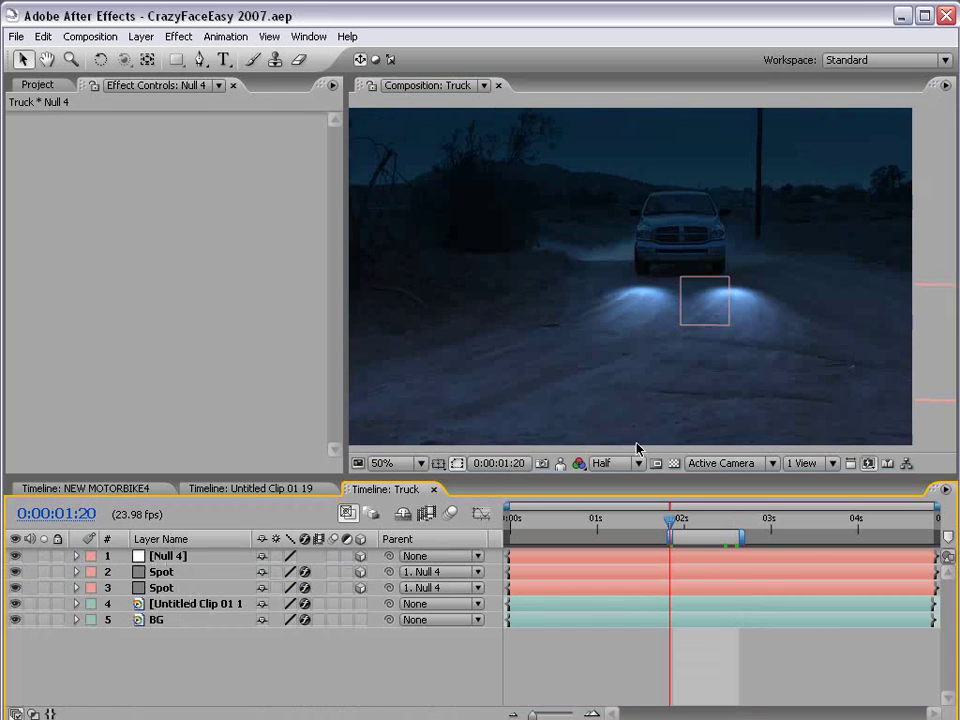
Step: Create a black 1280 x 720 solid above the other layers in the Truck composition
left_click(141, 36)
mouse_move(152, 56)
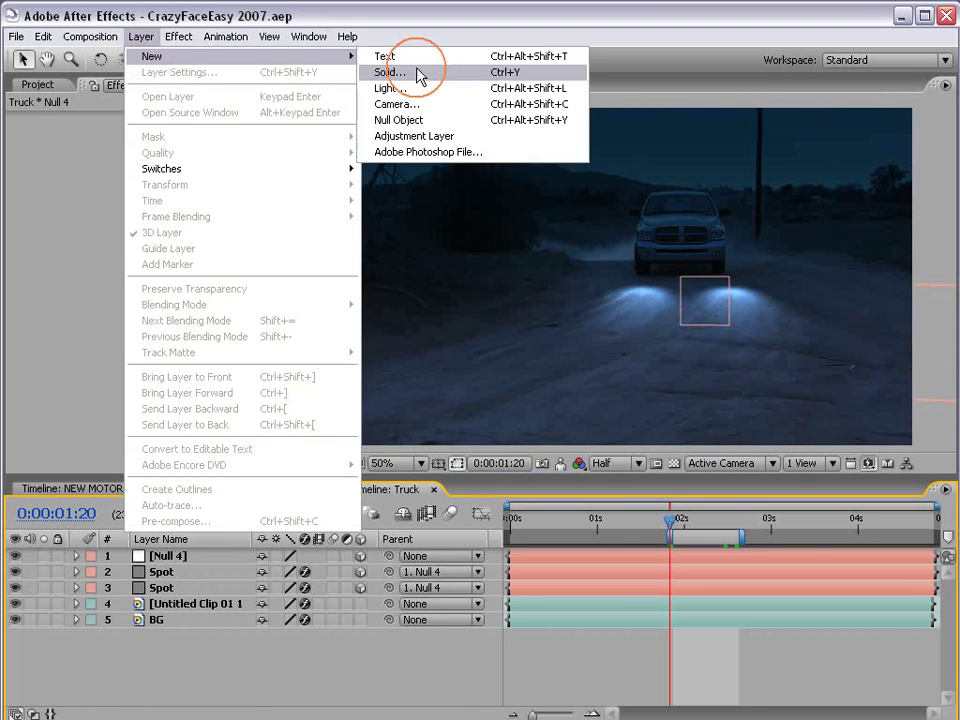
left_click(449, 74)
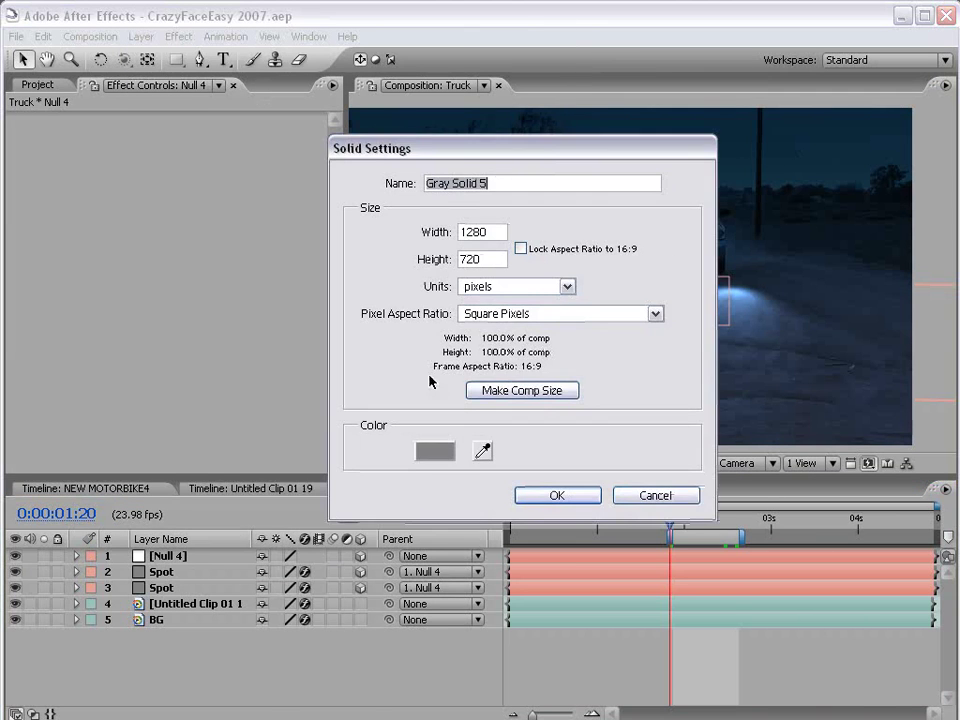
left_click(433, 388)
left_click(268, 617)
left_click(683, 369)
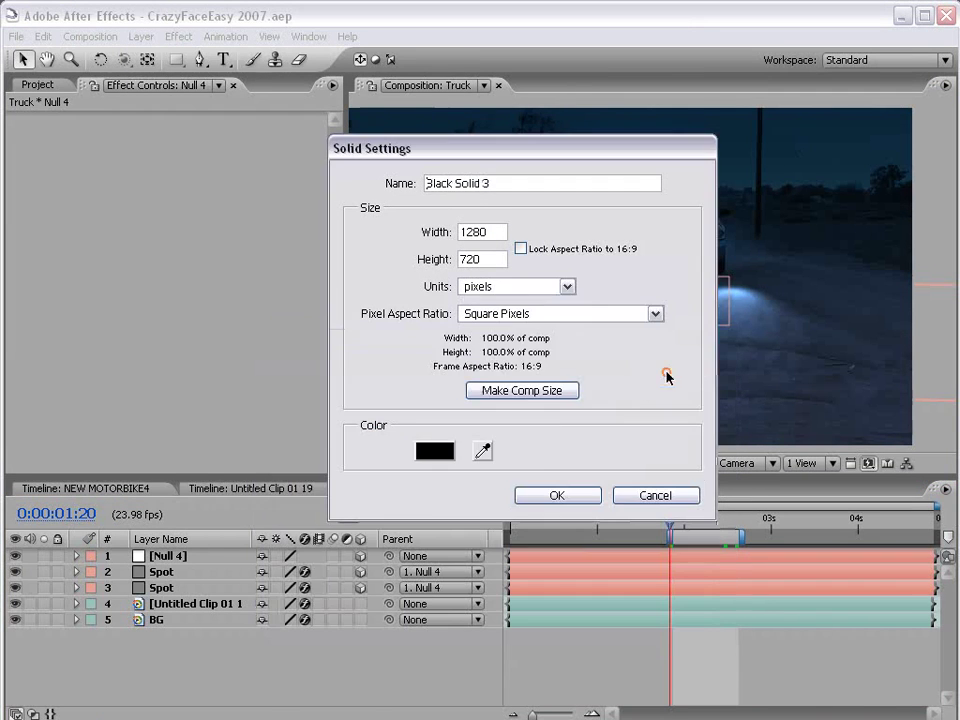
left_click(553, 494)
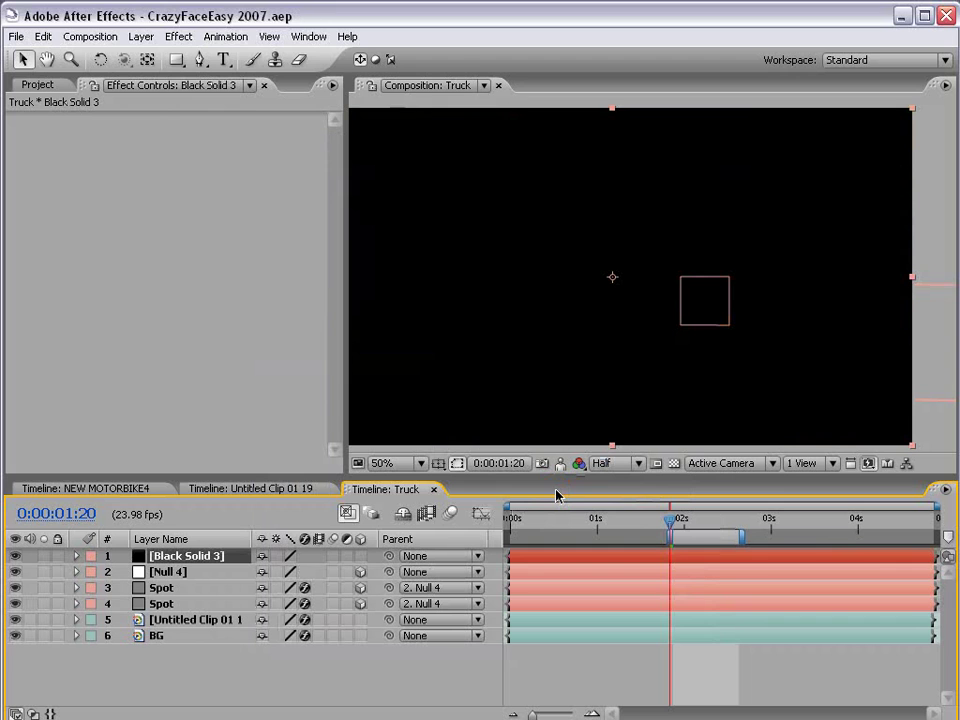
Step: Apply a Lens Flare to the black solid with the 105mm Prime lens type and its center at 640, 360
left_click(178, 36)
mouse_move(208, 370)
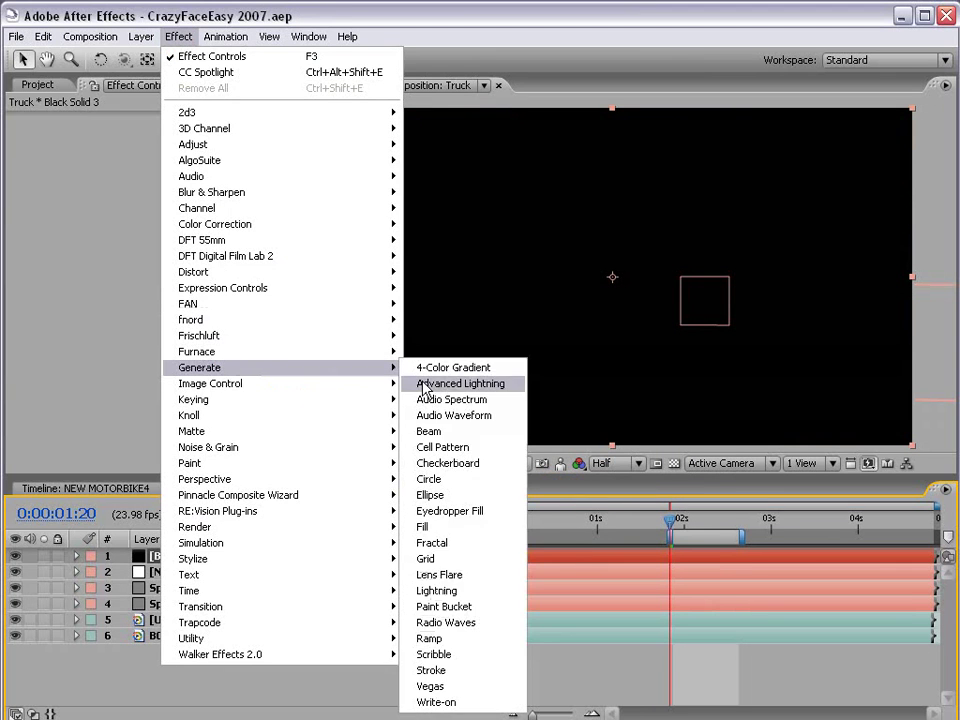
left_click(461, 571)
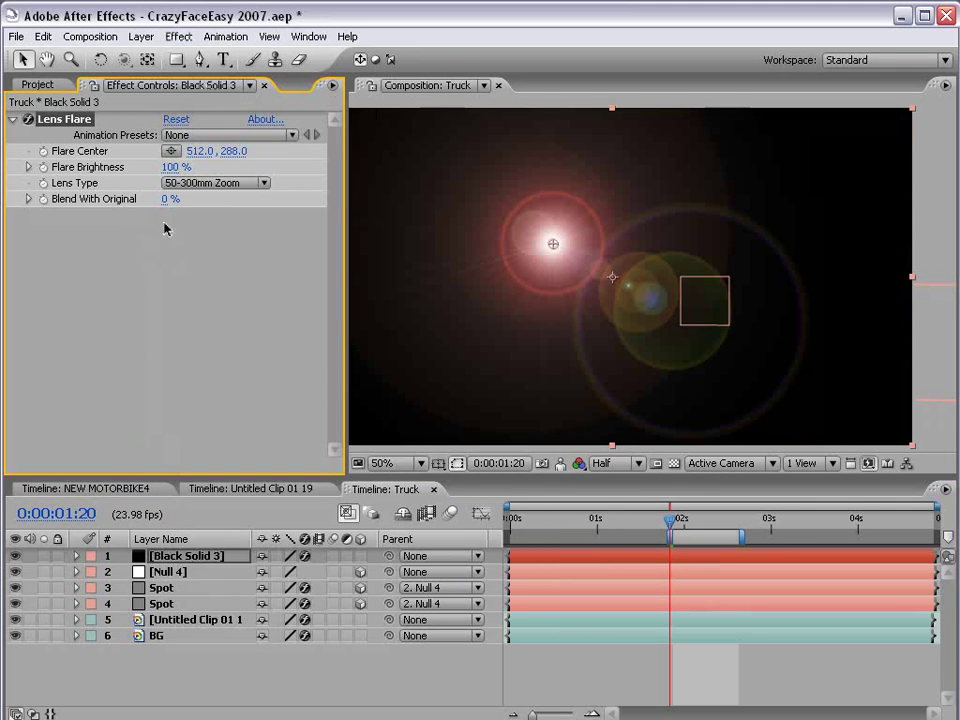
left_click(195, 184)
left_click(205, 219)
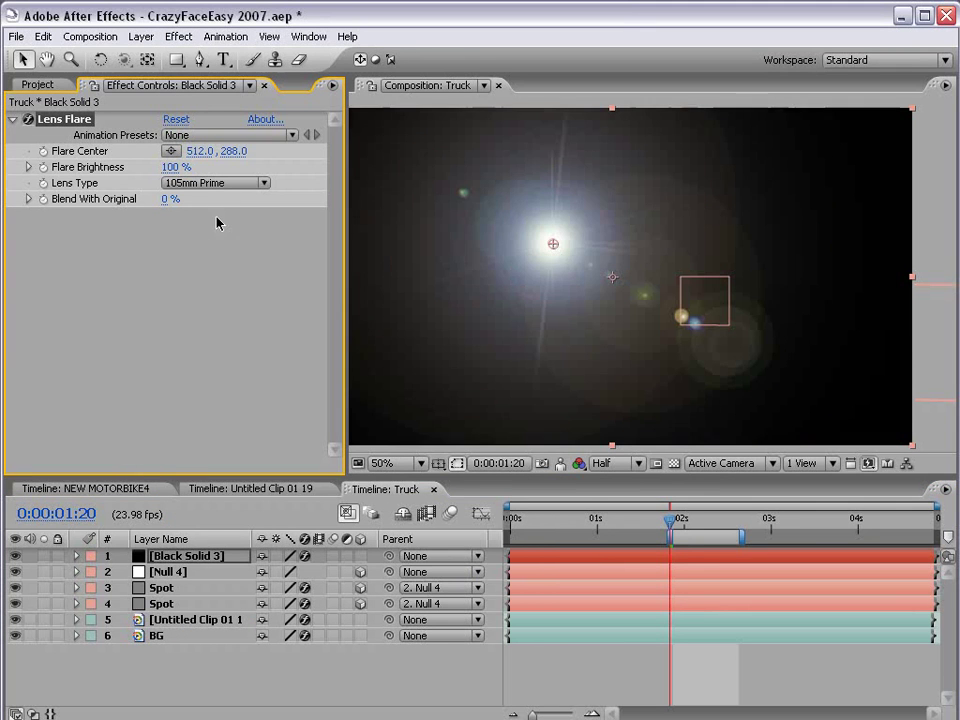
left_click_drag(553, 245, 613, 279)
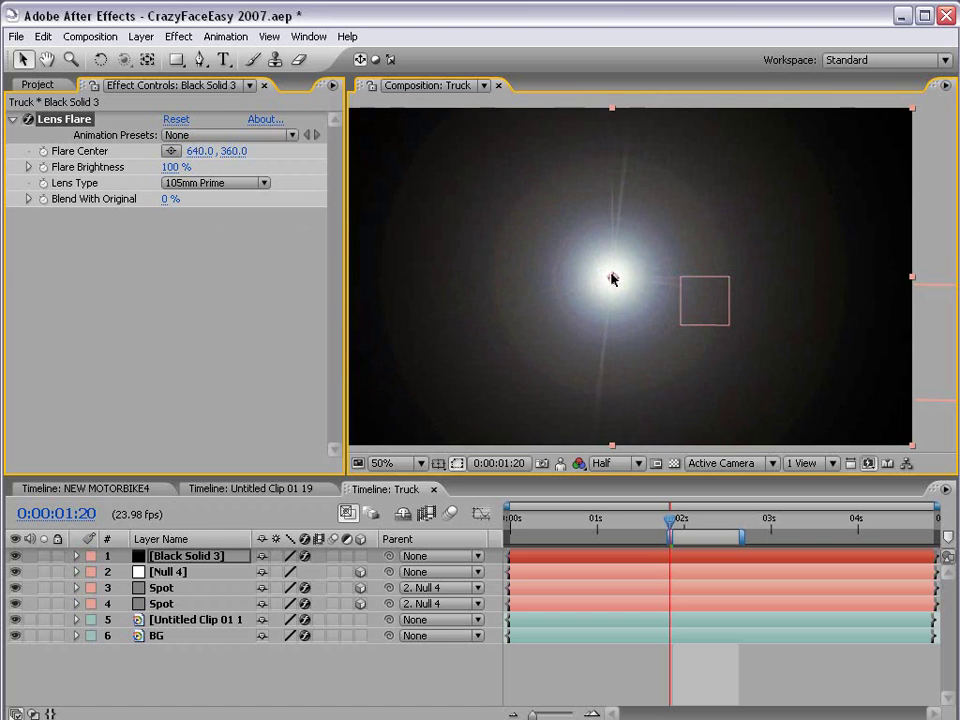
Step: Add a Curves effect to the flare solid and shift the RGB black point inward to darken the outer glow
left_click(178, 36)
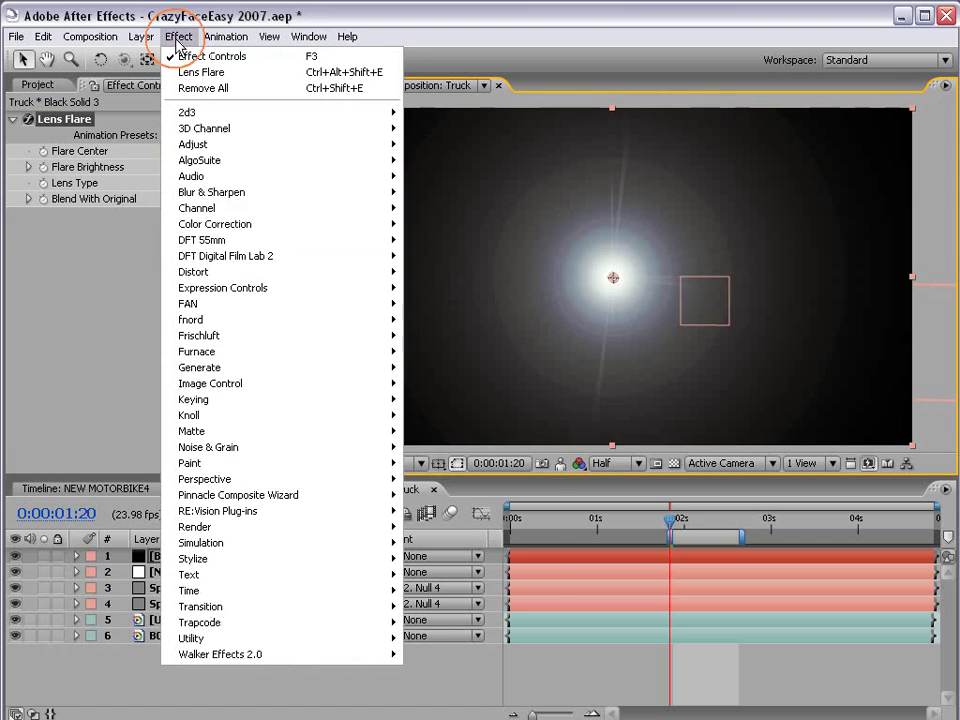
mouse_move(215, 224)
left_click(482, 427)
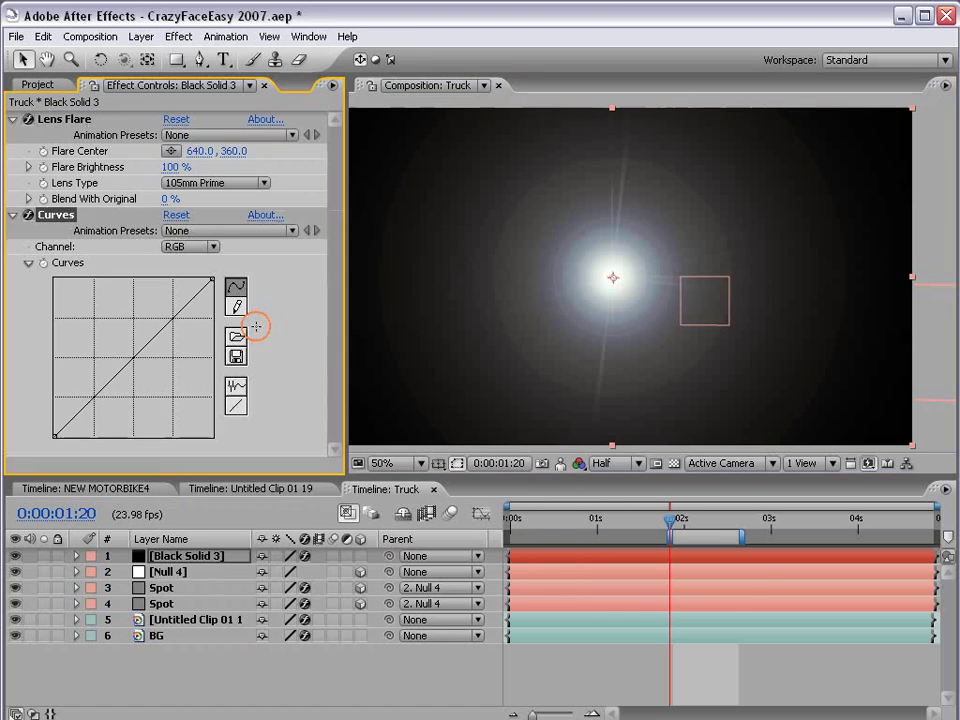
left_click_drag(56, 435, 69, 436)
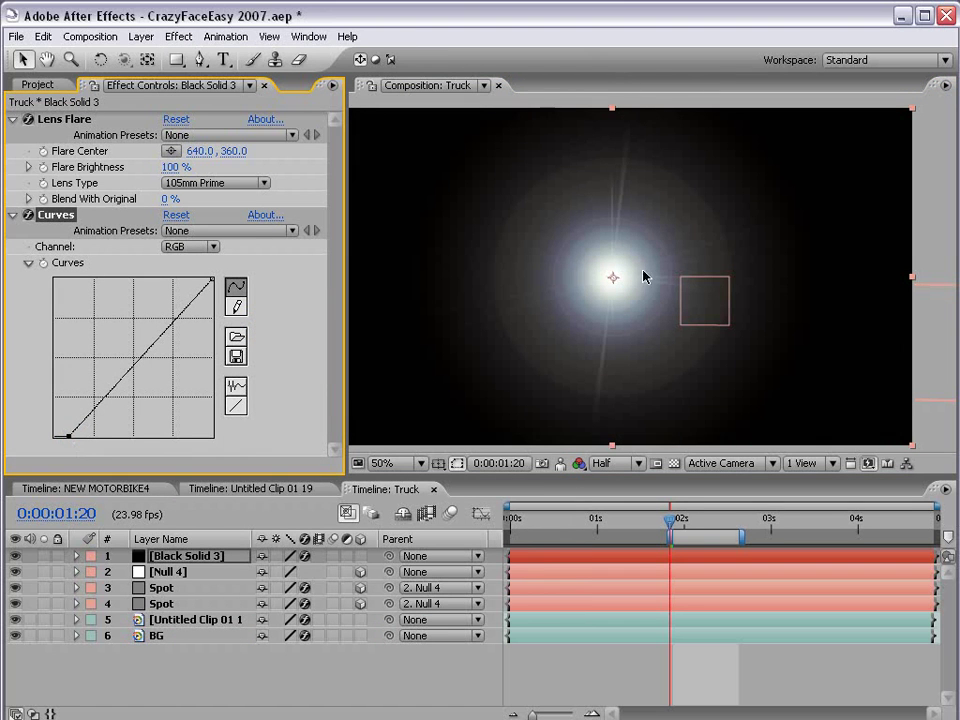
key("space")
left_click_drag(630, 337, 648, 283)
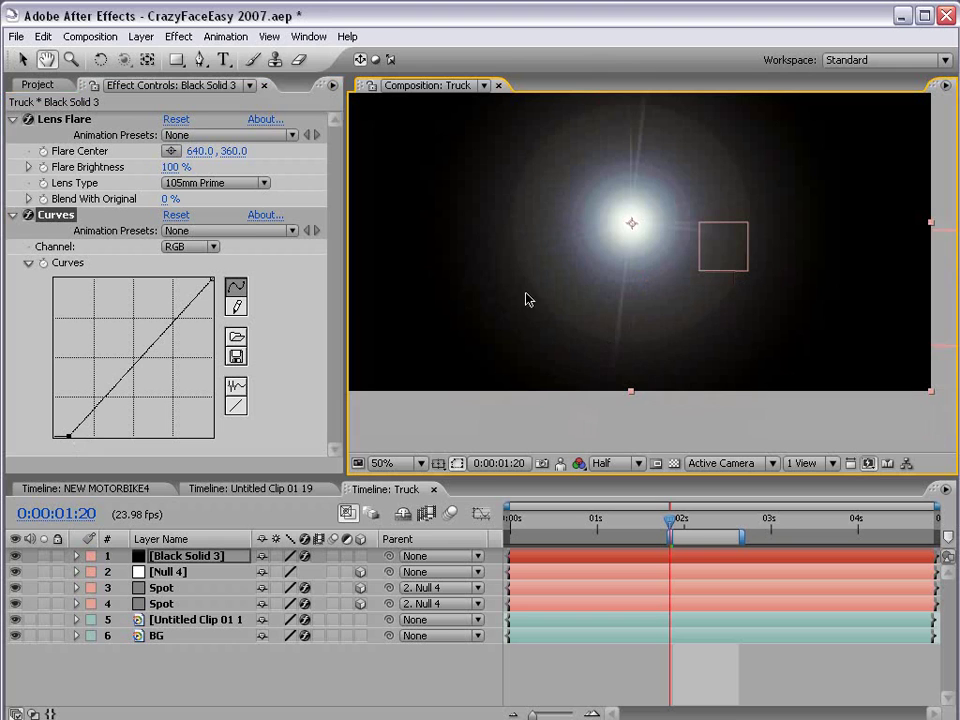
Step: Add Hue/Saturation to the flare solid and colorize it with hue 34° and saturation 16
left_click(178, 36)
mouse_move(240, 226)
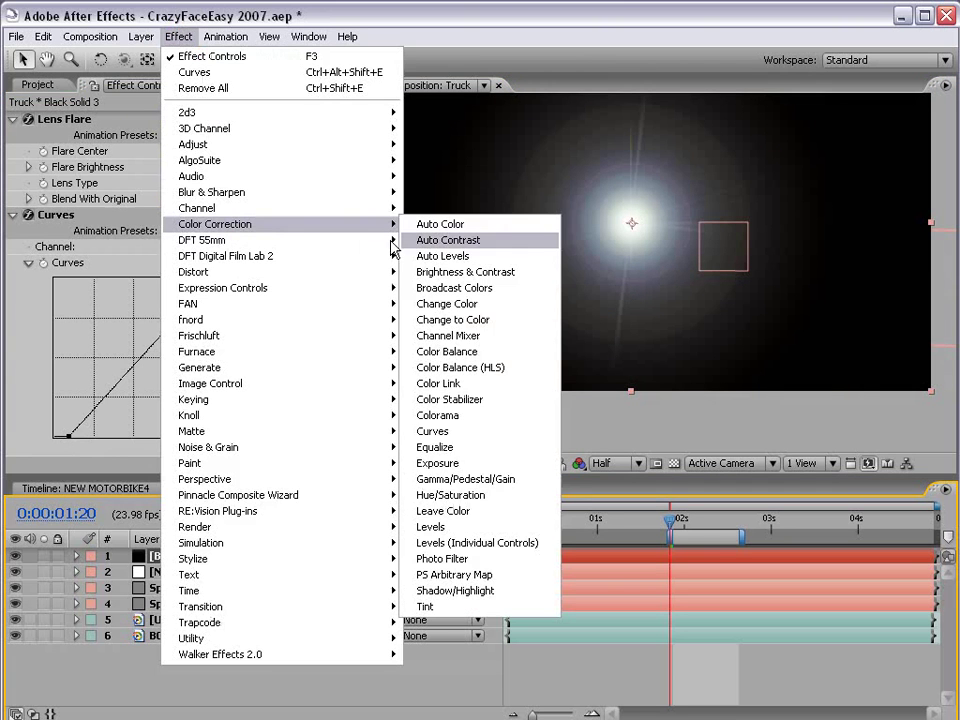
left_click(465, 495)
left_click(167, 467)
scroll(336, 266, "down", 2)
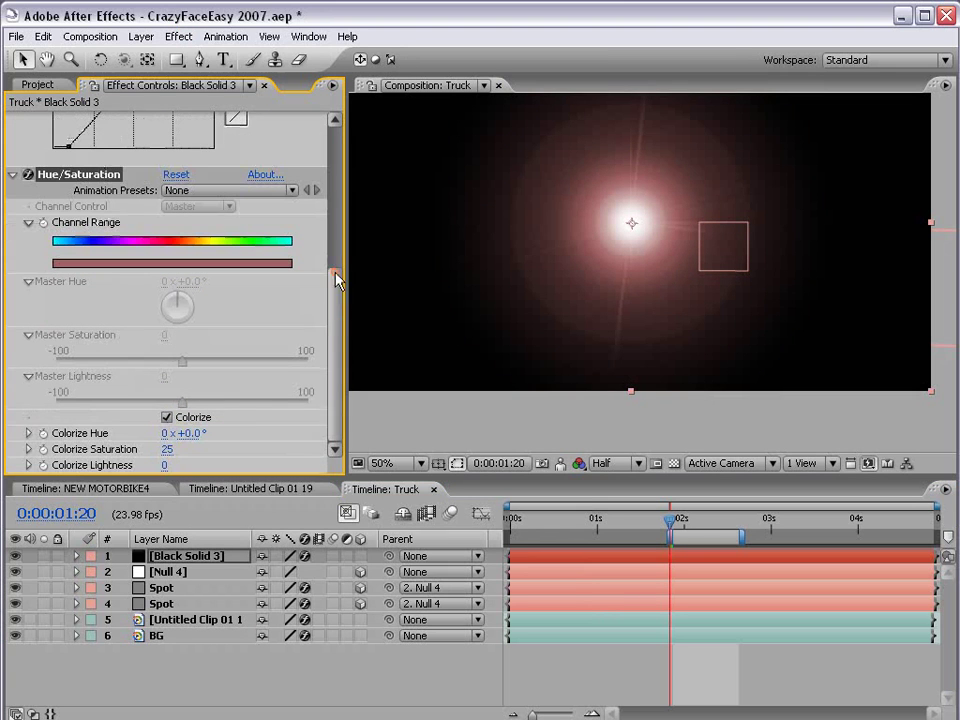
mouse_move(189, 433)
left_mouse_down()
mouse_move(208, 433)
mouse_move(193, 455)
left_mouse_up()
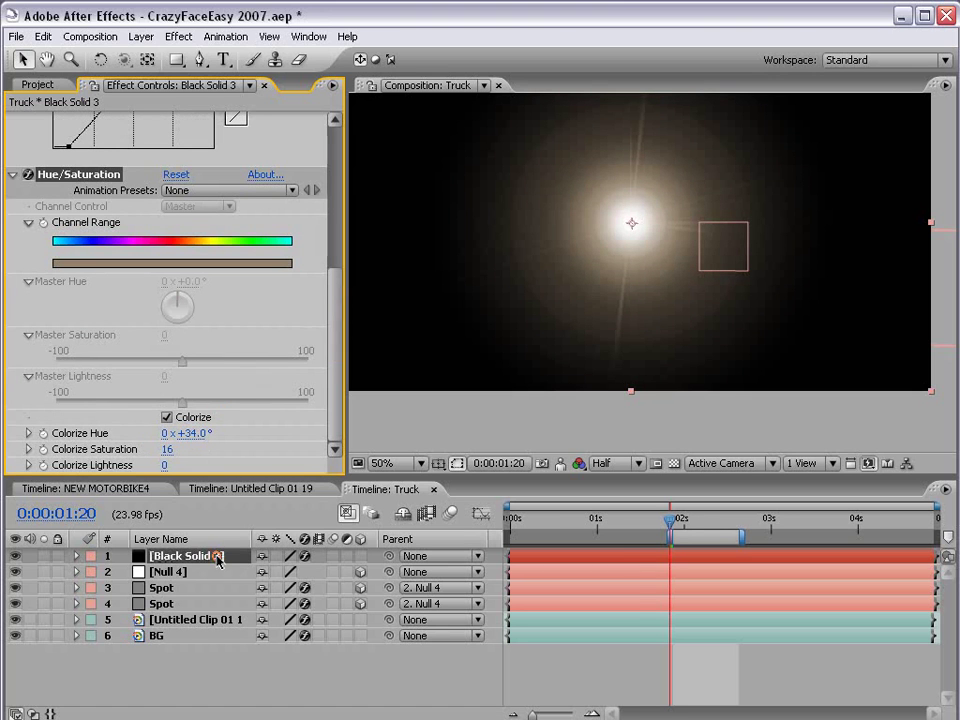
Step: Set the flare solid's blending mode to Add and scale the layer down to a little over half its size
key("F4")
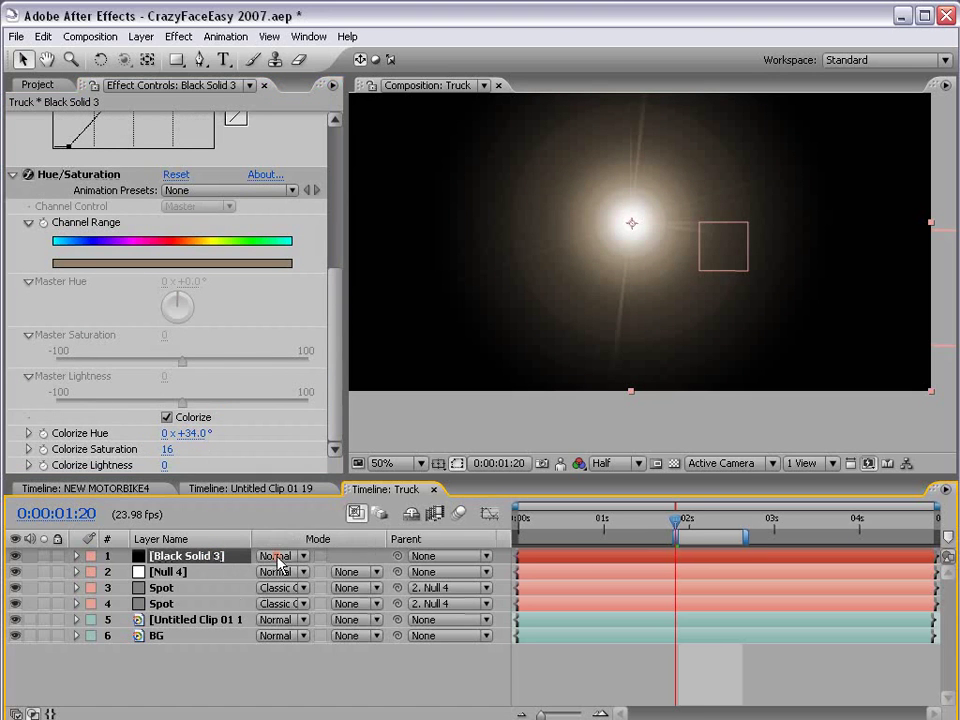
left_click(279, 562)
left_click(313, 701)
left_click(675, 343)
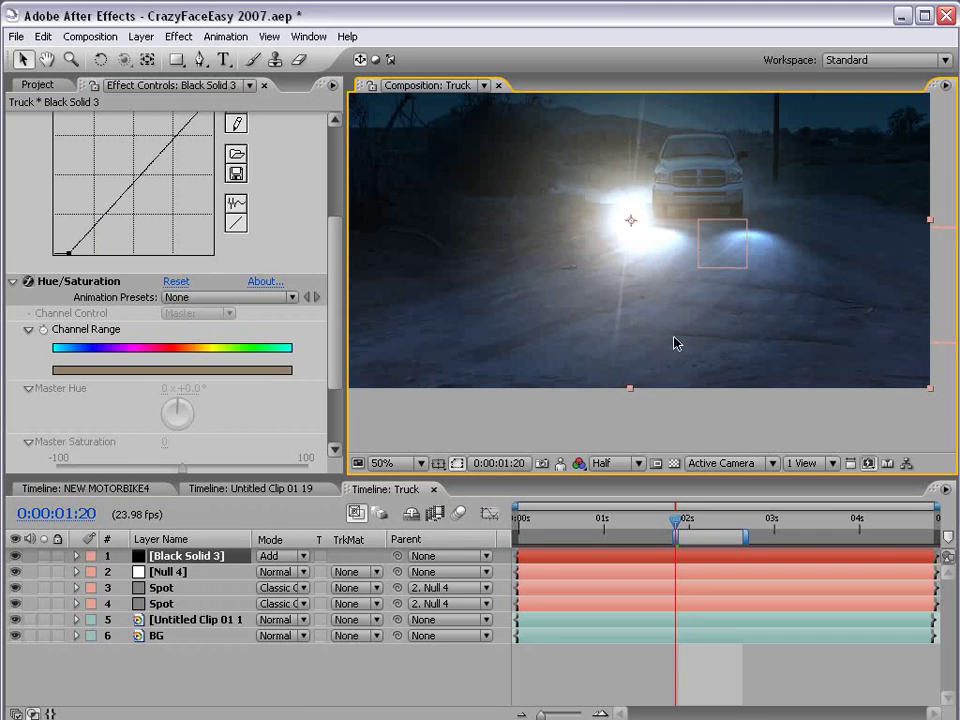
left_click_drag(931, 393, 800, 315)
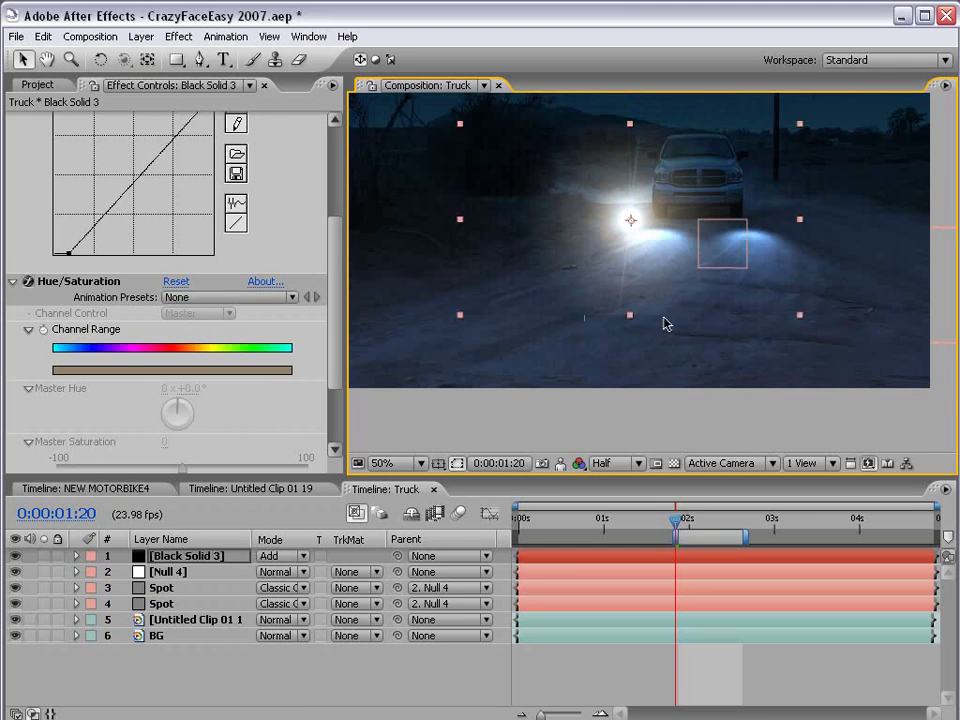
Step: Refine the flare's RGB curve by moving the black point further inward and bending the midtones down to tighten the glow
scroll(660, 320, "up", 2)
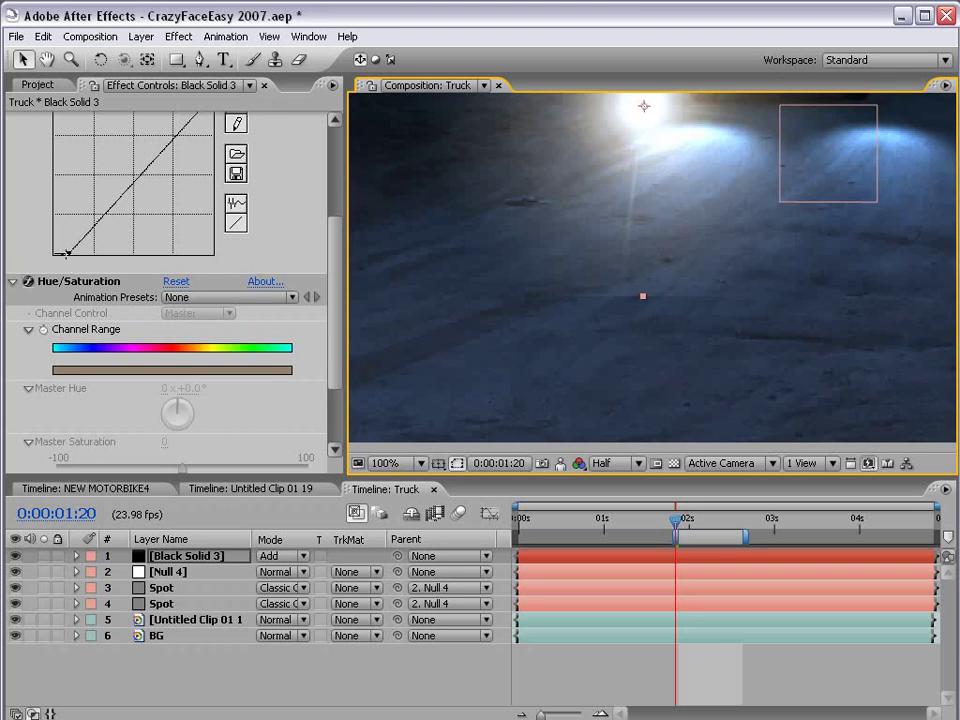
left_click_drag(70, 251, 84, 254)
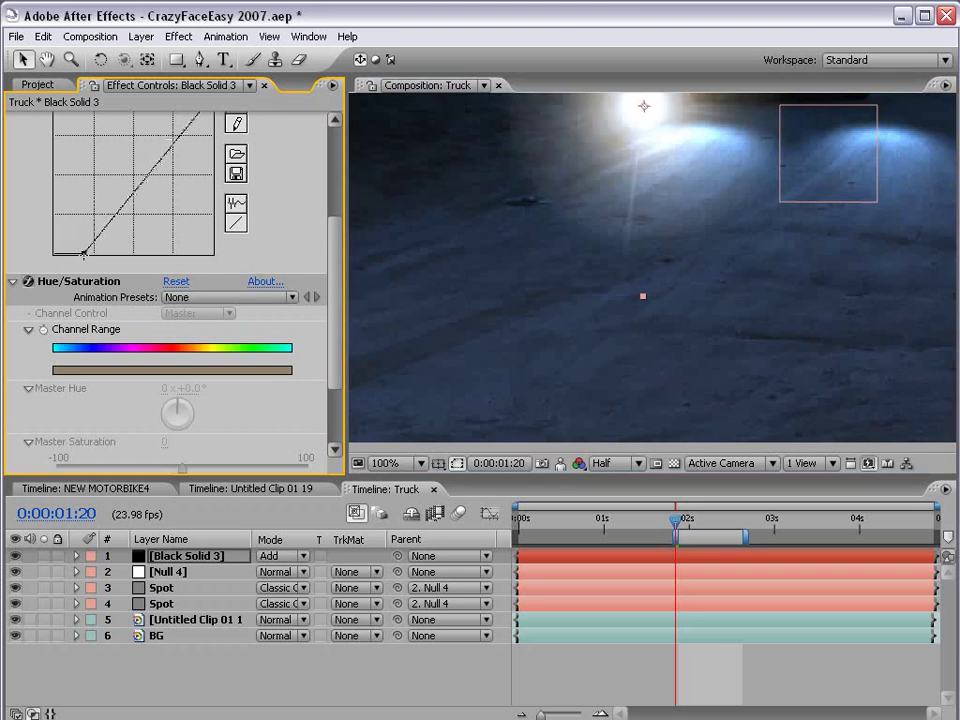
left_click_drag(84, 256, 77, 256)
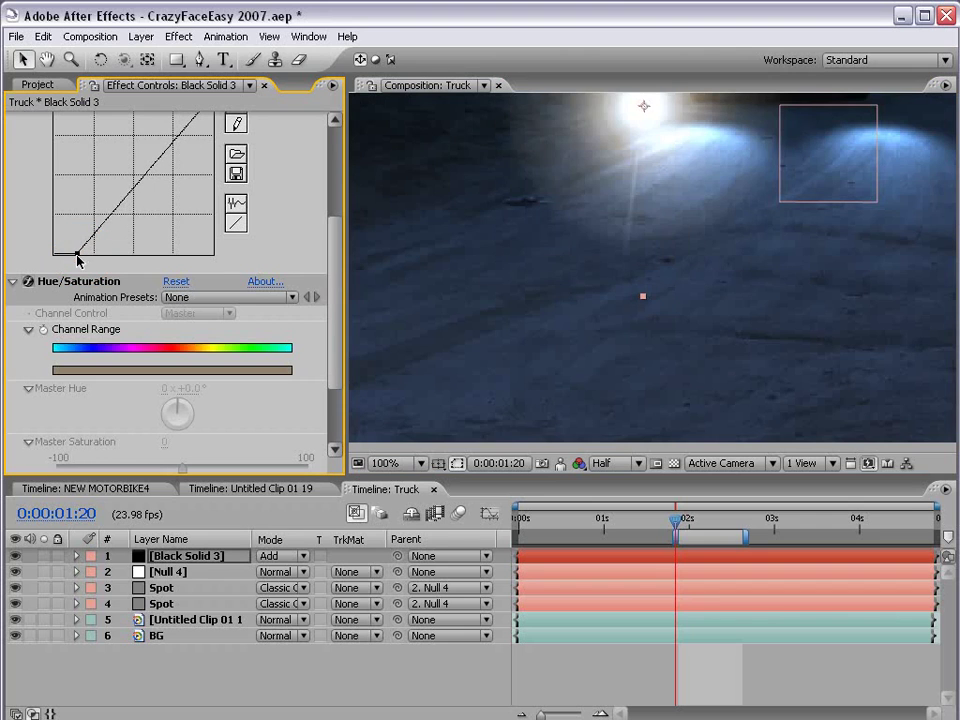
scroll(613, 276, "down", 2)
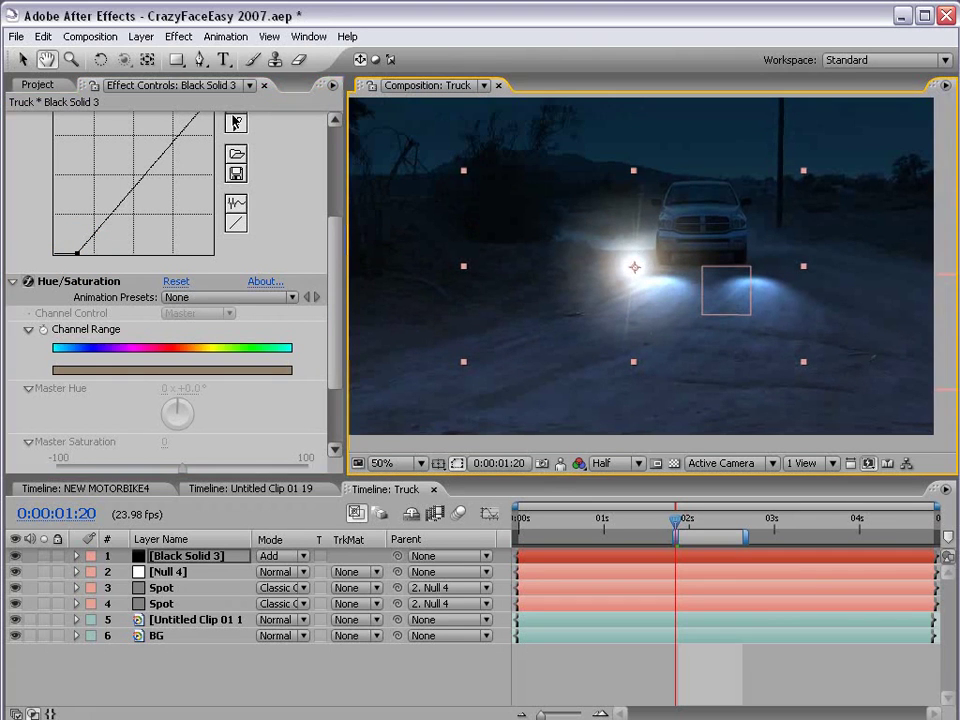
left_click_drag(150, 162, 162, 174)
left_click(610, 650)
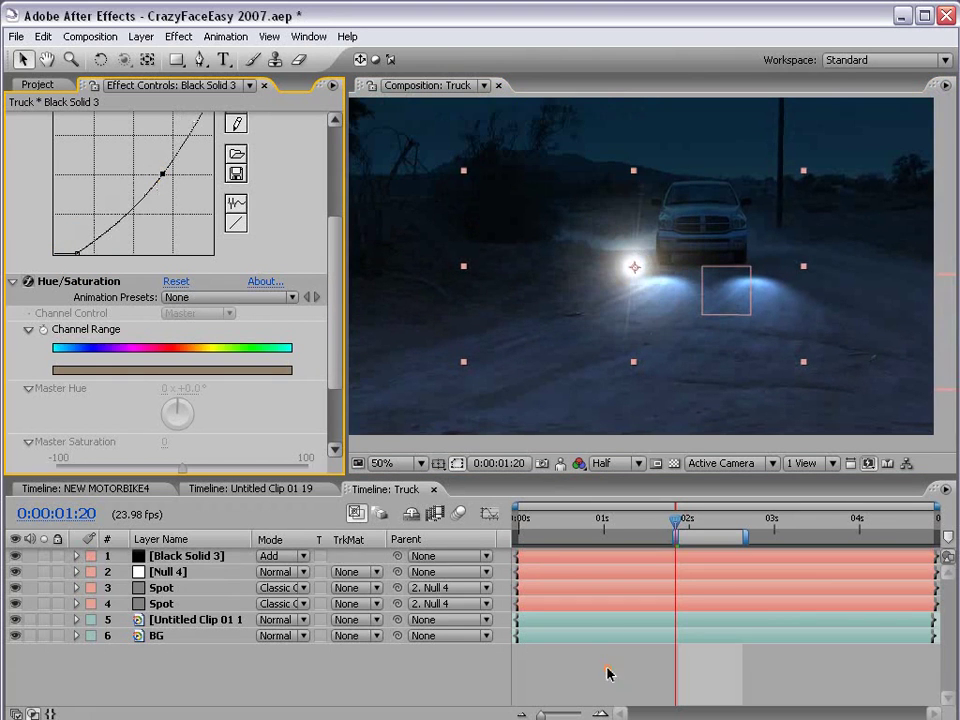
scroll(641, 265, "down", 2)
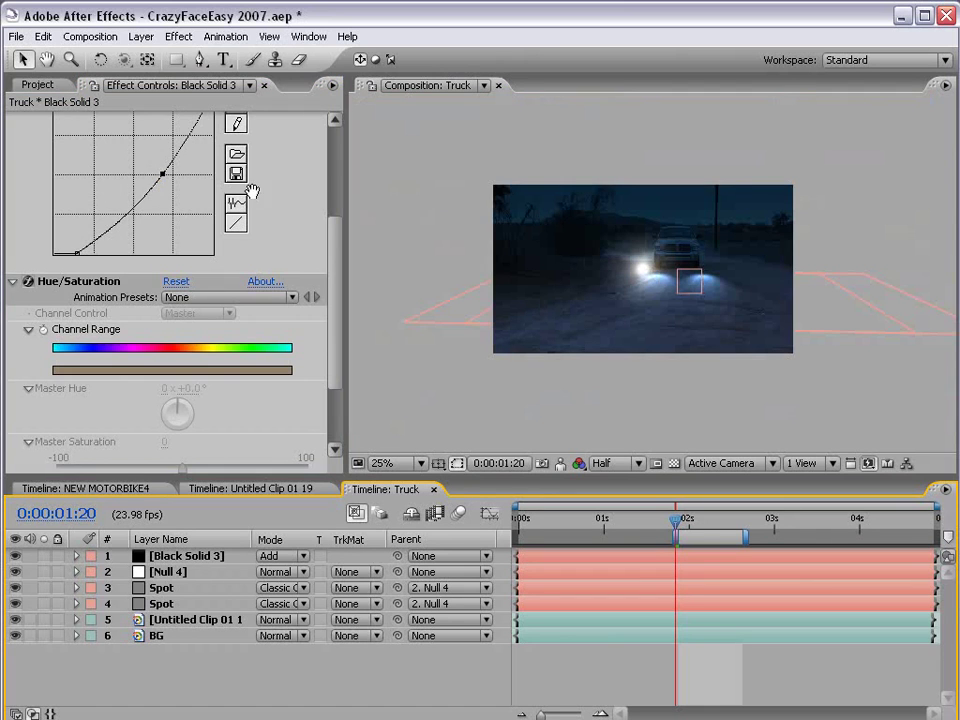
Step: Move the flare solid onto the truck's right-hand headlight at about 858, 262 and scale the layer down further
left_click_drag(110, 176, 274, 330)
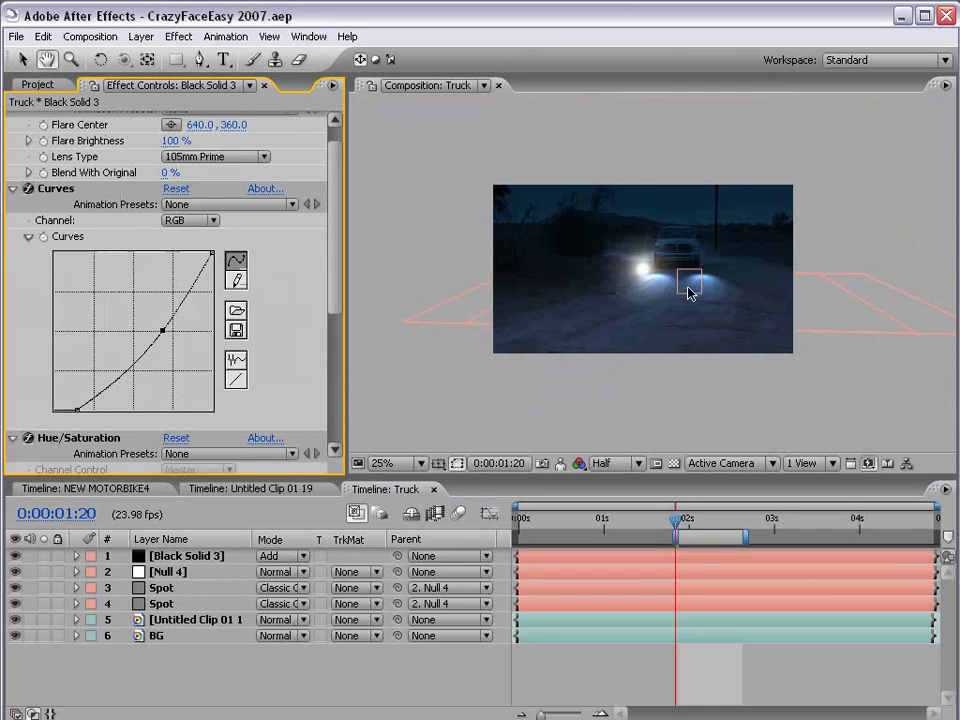
scroll(471, 287, "up", 2)
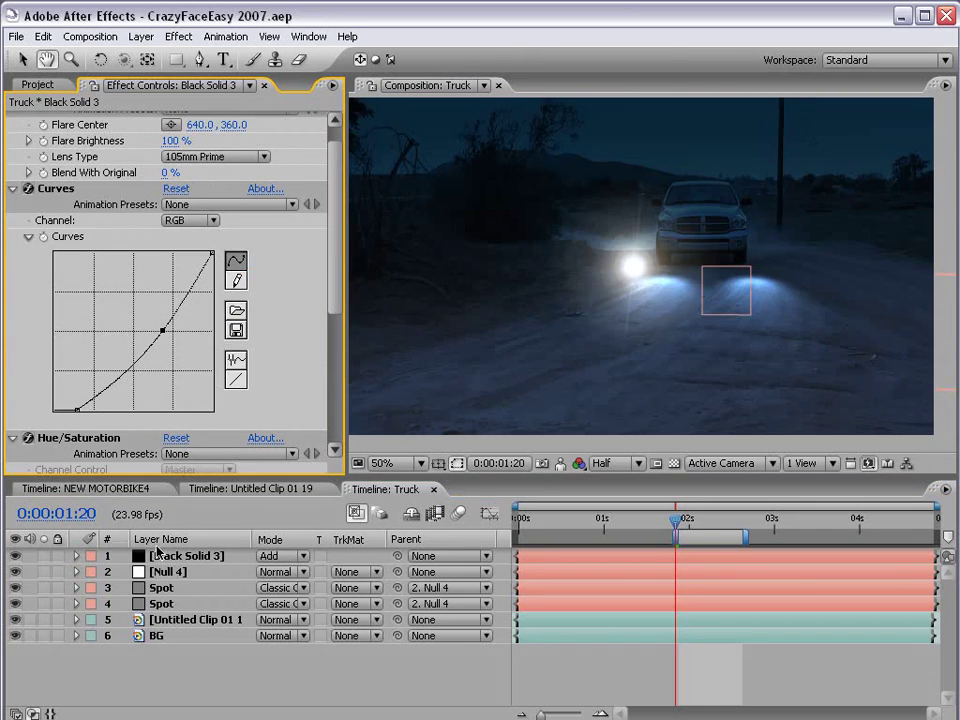
key("v")
left_click(630, 291)
left_click_drag(630, 291, 727, 258)
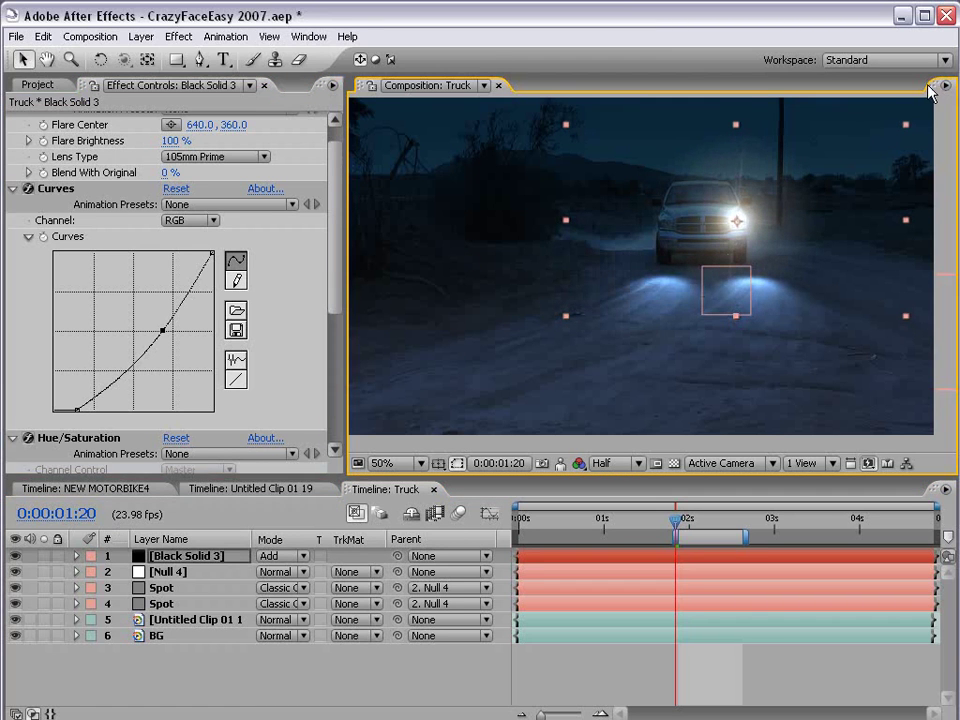
left_click_drag(903, 127, 853, 170)
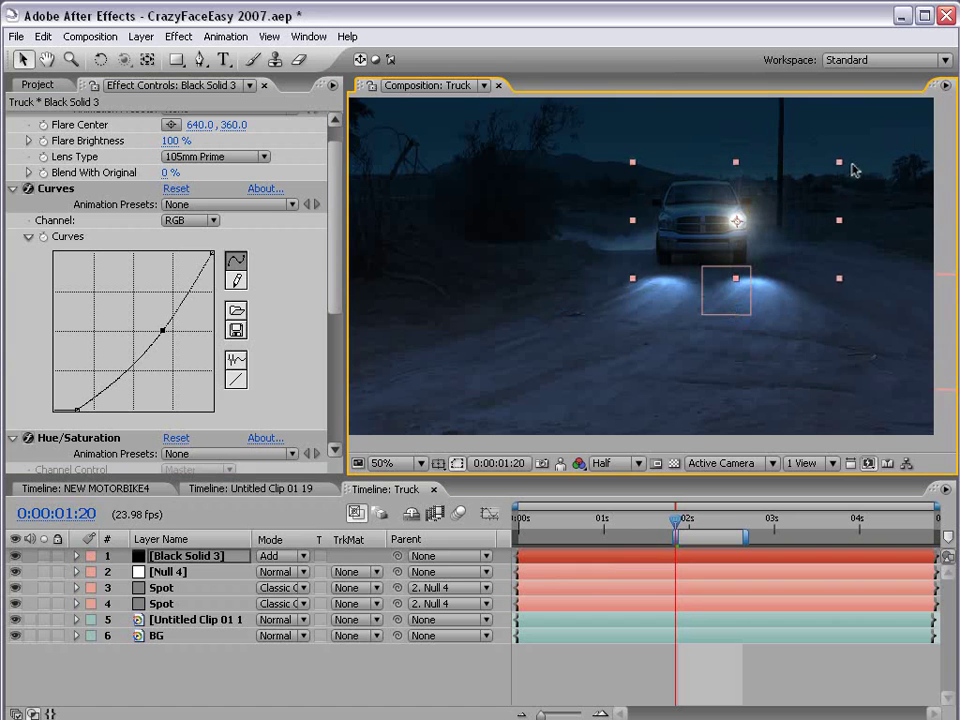
Step: Duplicate the flare solid, place the copy on the left-hand headlight at about 708, 268 and scale it to about 22.8%
left_click(596, 558)
key("ctrl+d")
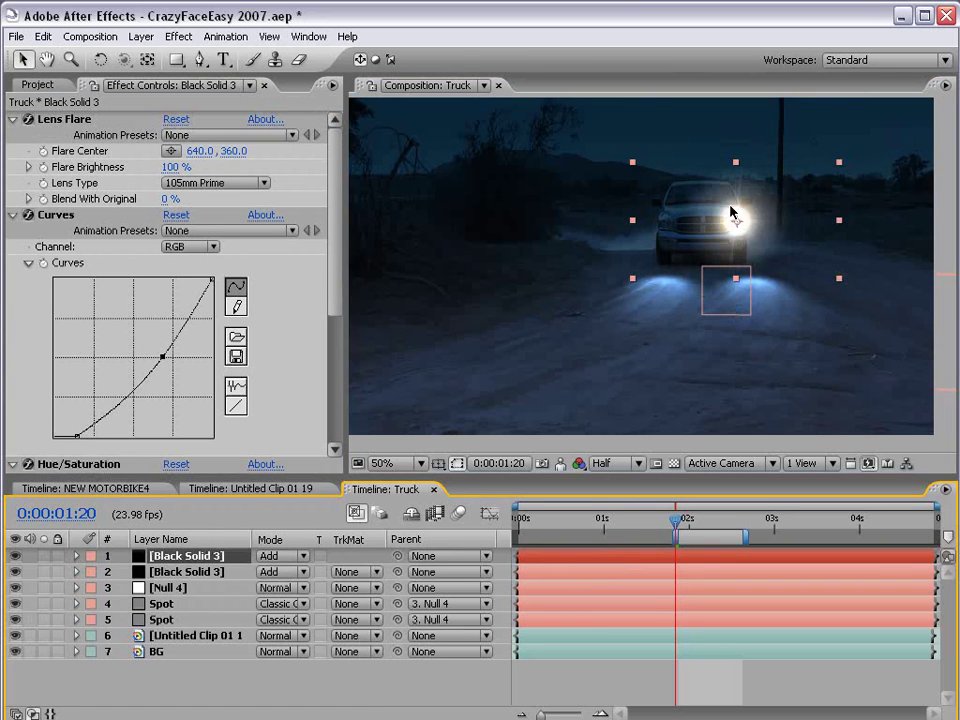
left_click_drag(760, 234, 700, 236)
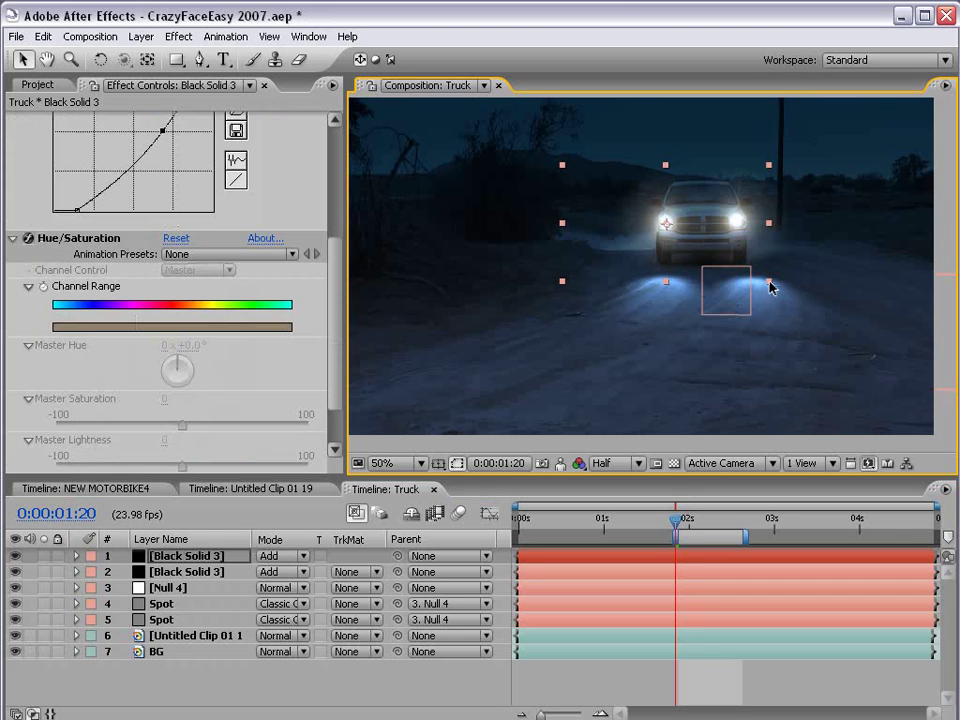
left_click_drag(768, 284, 745, 268)
left_click(688, 301)
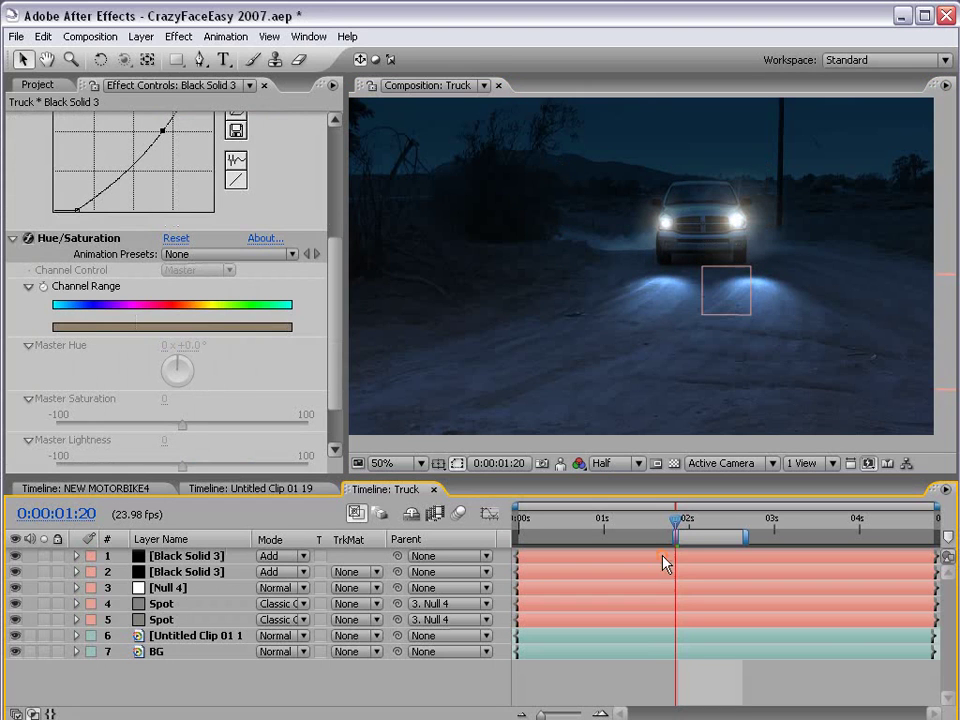
Step: Enlarge the original flare on the right-hand headlight to about 41.3% and check both headlights in a full-size view
left_click(682, 572)
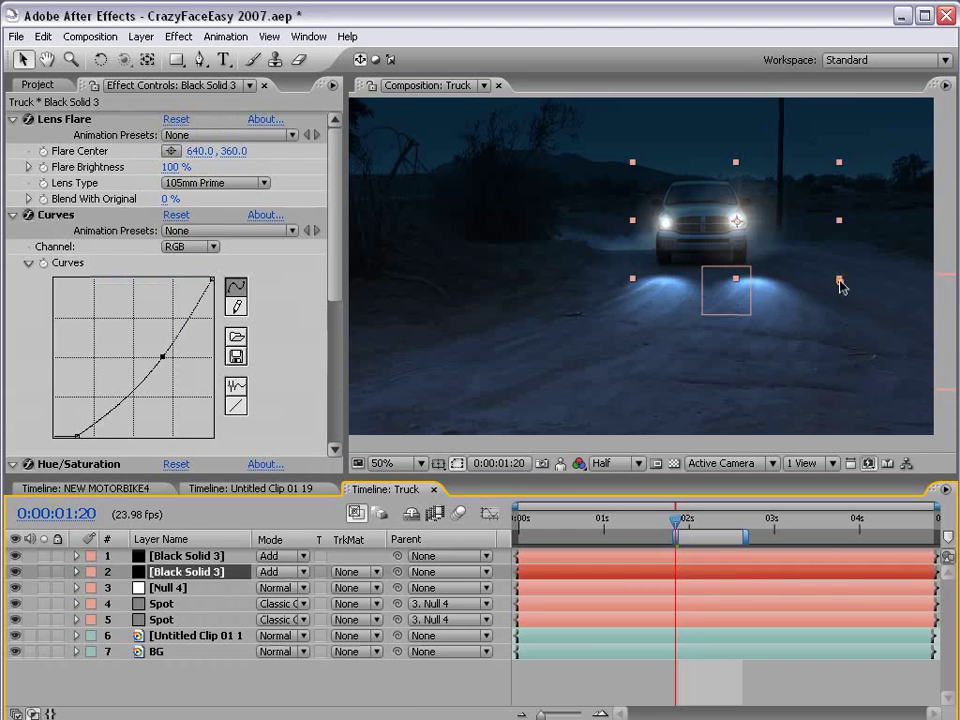
key("grave")
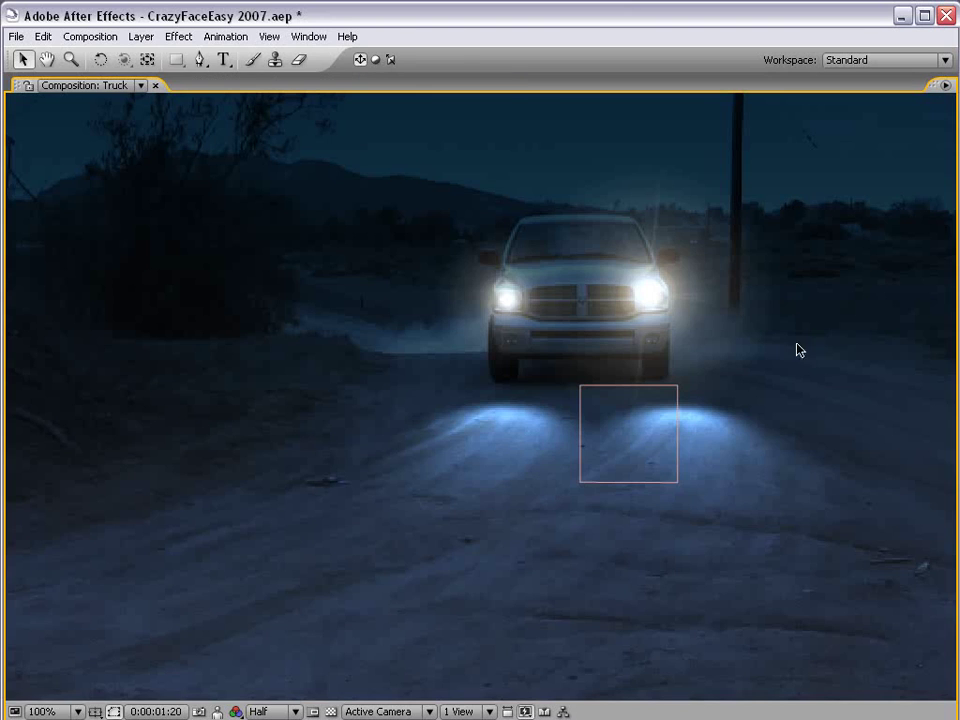
key("grave")
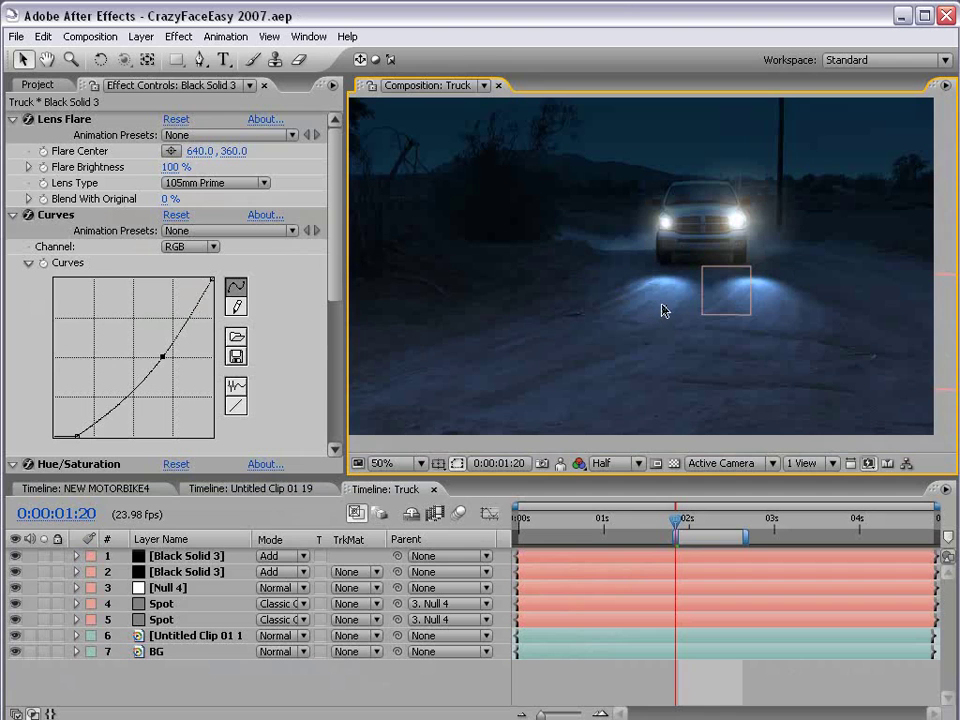
Step: Set Position and Scale keyframes on both flare solids at 0:00:01:20
left_click(180, 558)
left_click(178, 572, "shift")
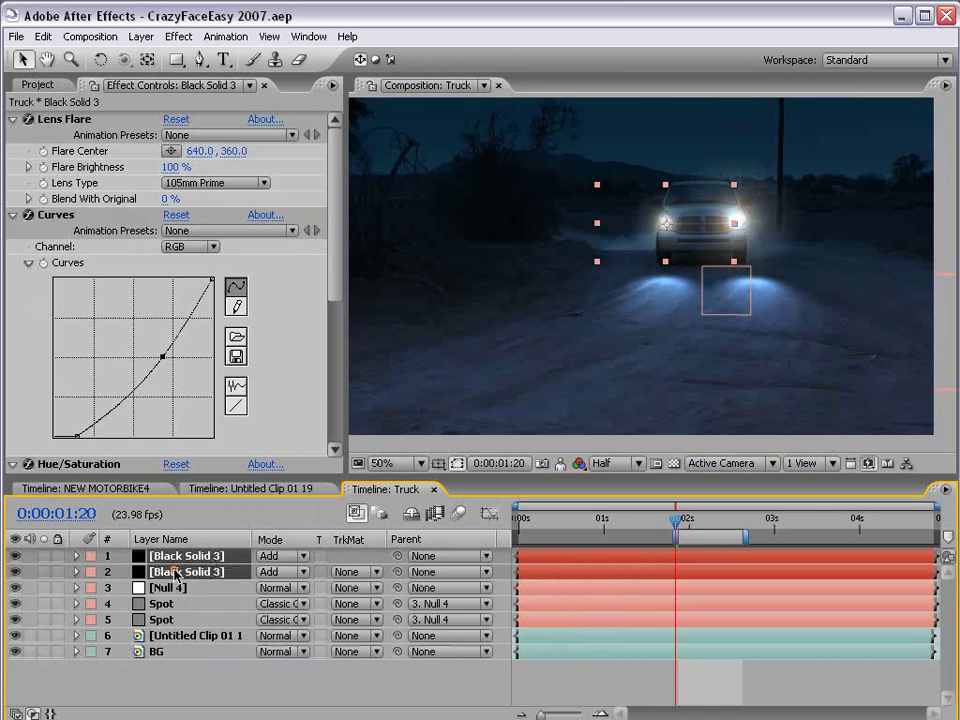
key("p")
key("shift+s")
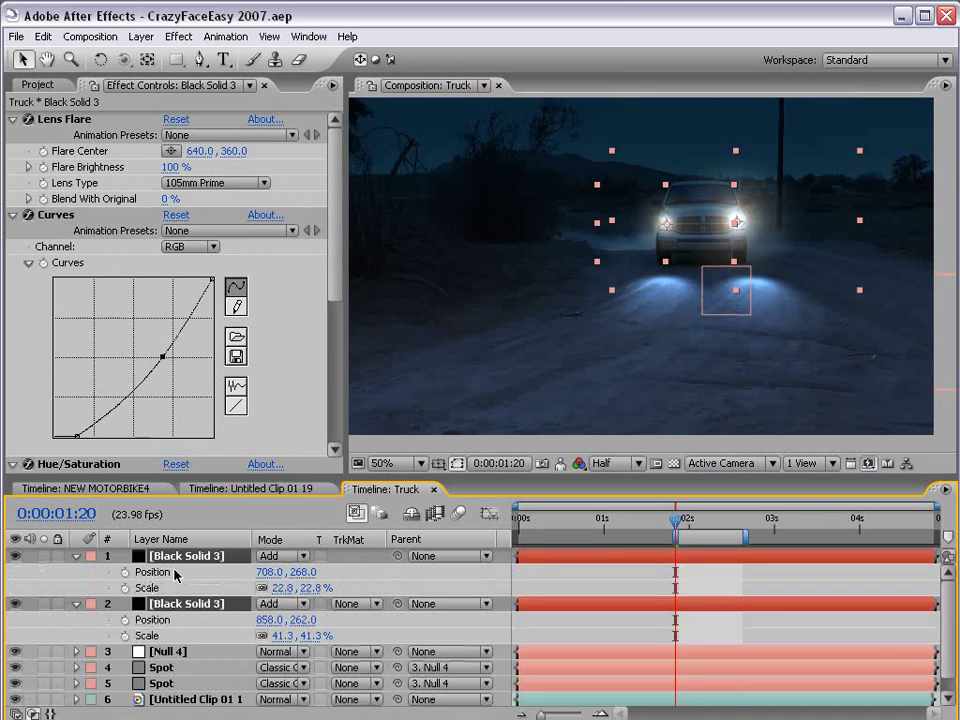
left_click_drag(126, 573, 123, 635)
left_click(692, 580)
Step: At 0:00:02:06, move the flares back onto the headlights, the left one to 724, 314 and the right one to 904, 314
left_click_drag(675, 523, 711, 522)
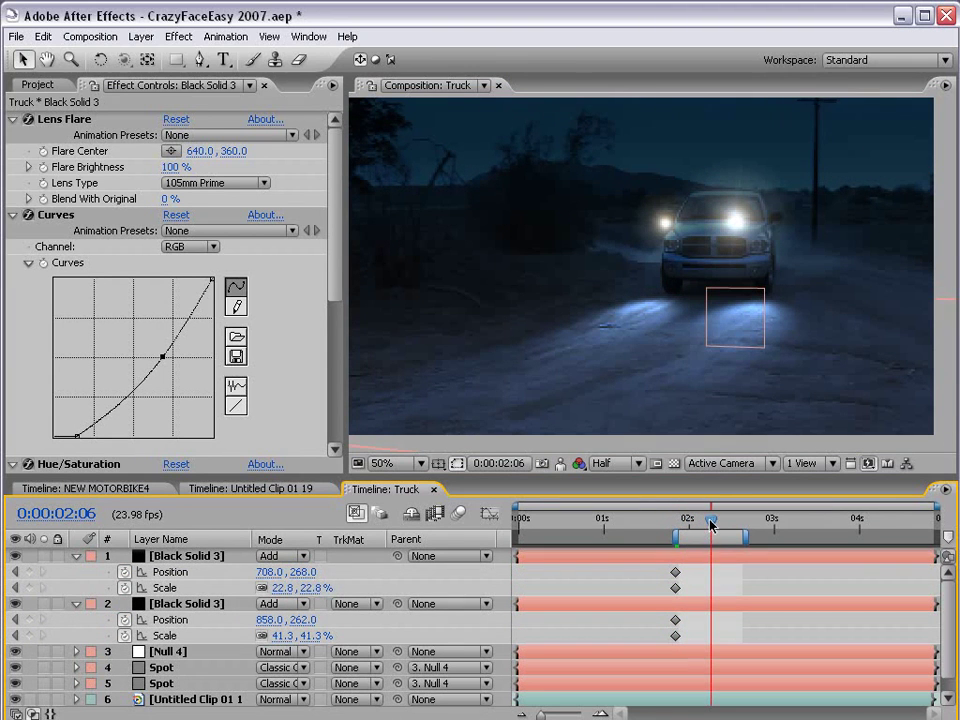
left_click(725, 258)
left_click_drag(688, 222, 696, 246)
left_click(710, 606)
left_click_drag(762, 219, 785, 245)
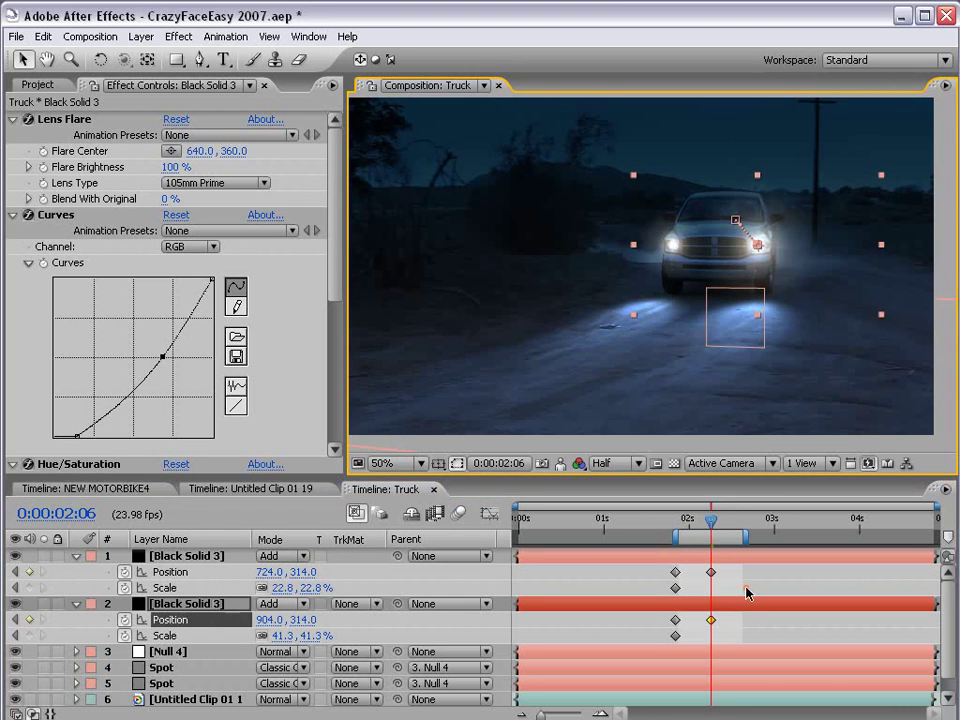
key("F2")
Step: At 0:00:02:06, raise the left flare's scale to 29.8% and the right flare's scale to 46.3%
key("period")
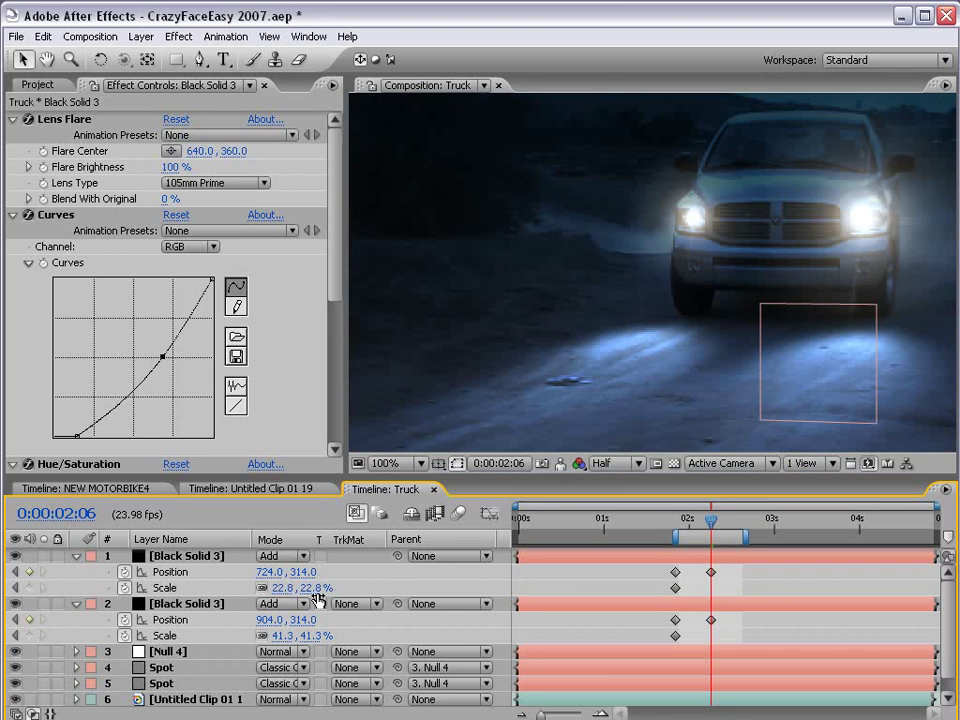
left_click_drag(308, 588, 317, 589)
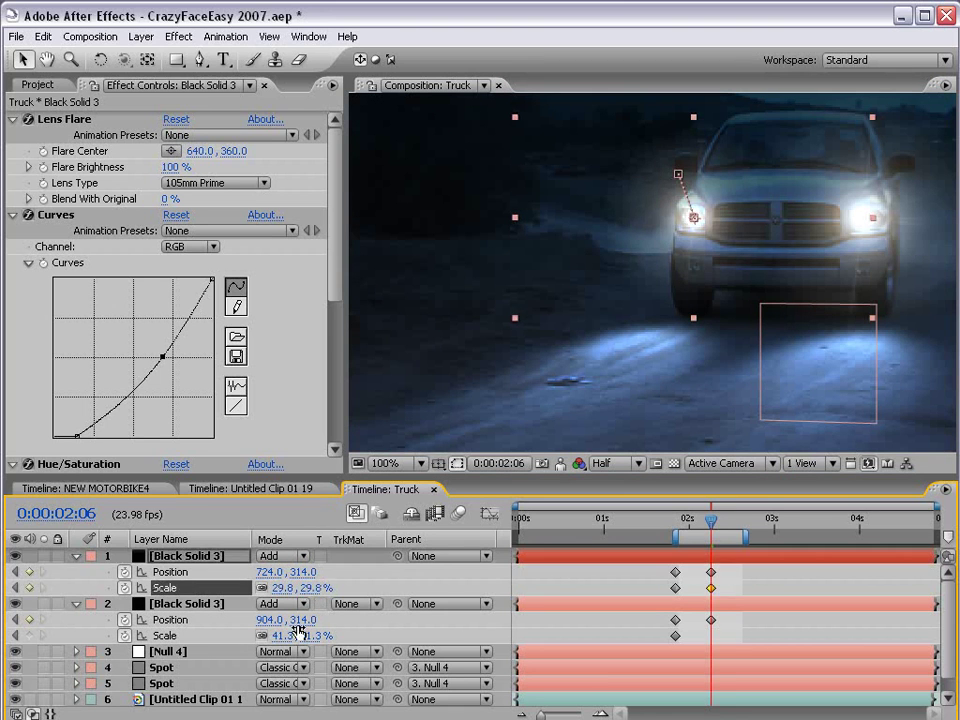
left_click_drag(313, 636, 319, 636)
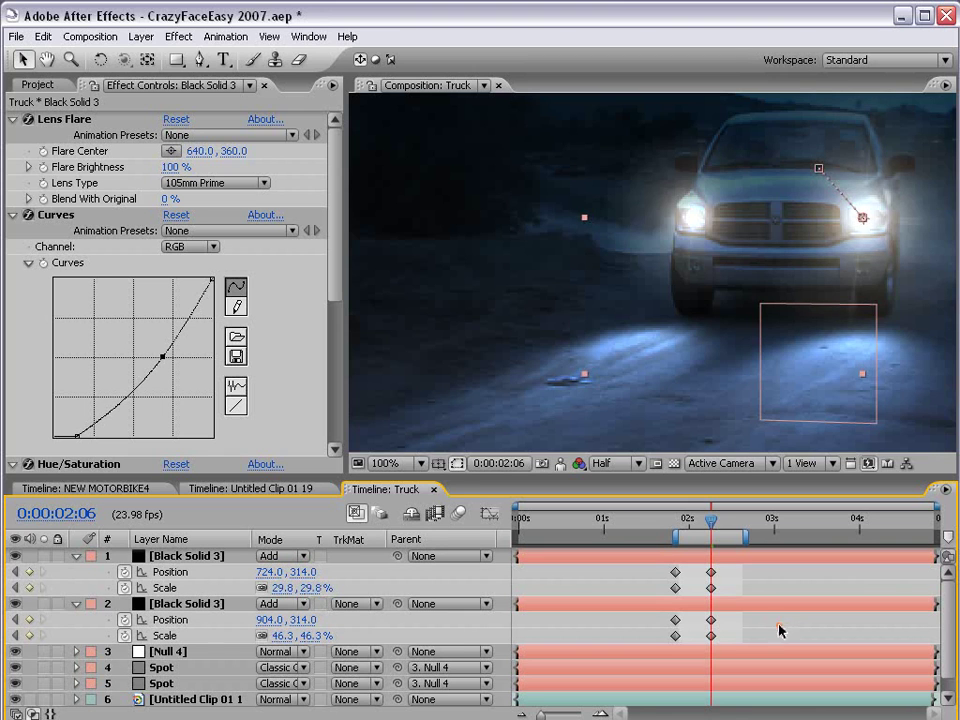
left_click(779, 626)
key("comma")
key("space")
left_click_drag(764, 297, 718, 268)
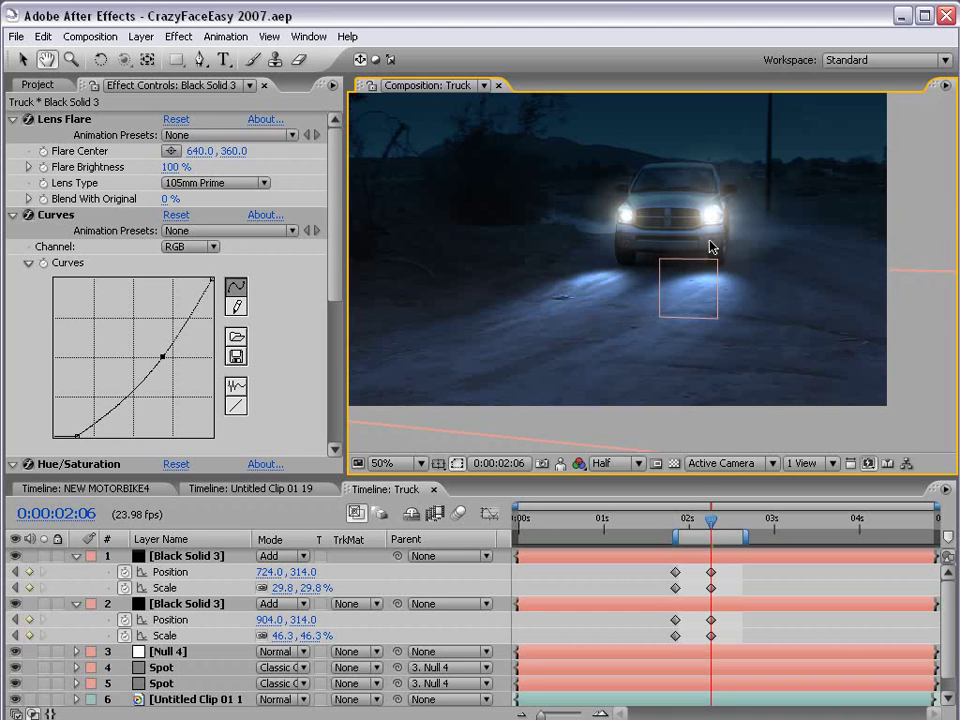
Step: At 0:00:02:02, nudge the left flare onto its headlight at about 715.6, 295.6 to add an in-between position keyframe
left_click(688, 496)
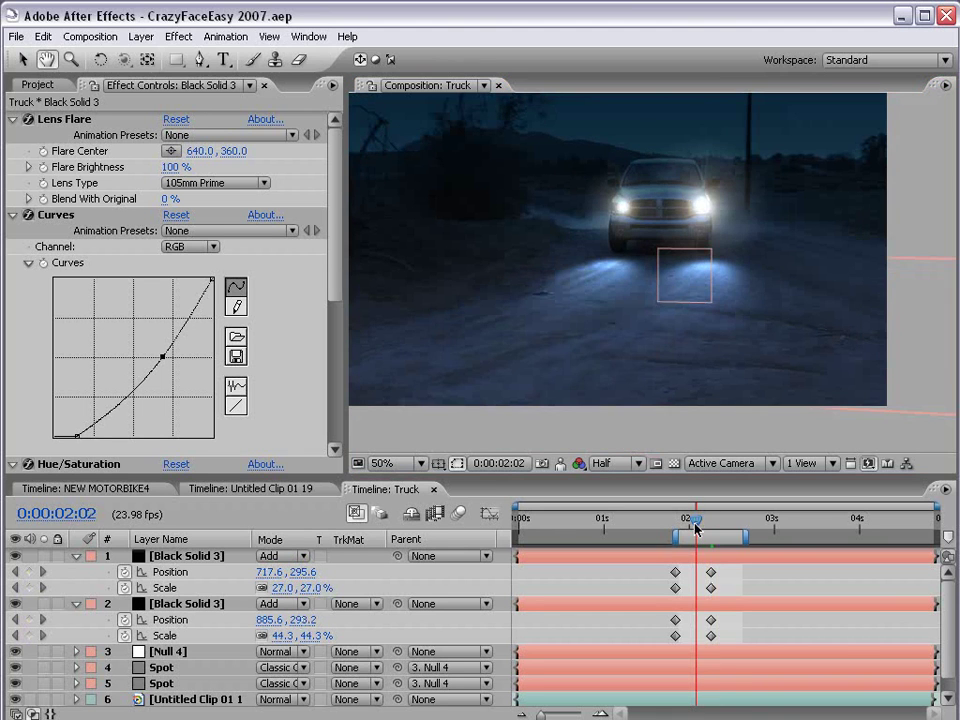
scroll(688, 282, "up", 2)
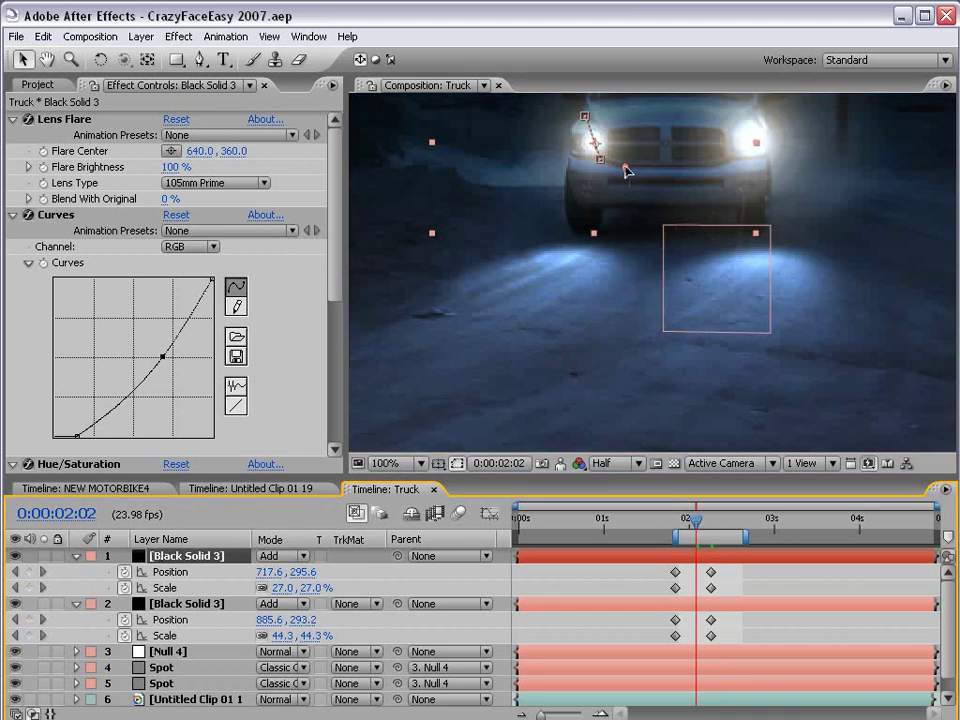
left_click_drag(632, 188, 624, 171)
Step: At 0:00:02:15, realign the flares with the headlights, placing the left one at 706, 351 and the right one at 938, 364
left_click(733, 526)
left_click_drag(733, 526, 743, 526)
left_click_drag(761, 161, 743, 195)
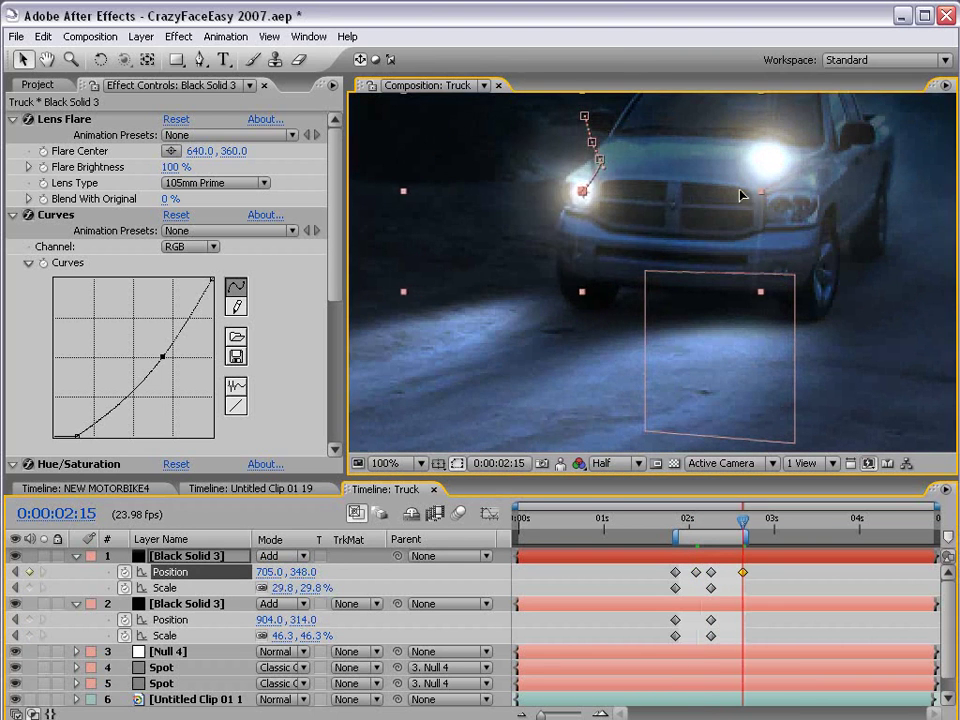
left_click(771, 603)
left_click_drag(807, 177, 840, 225)
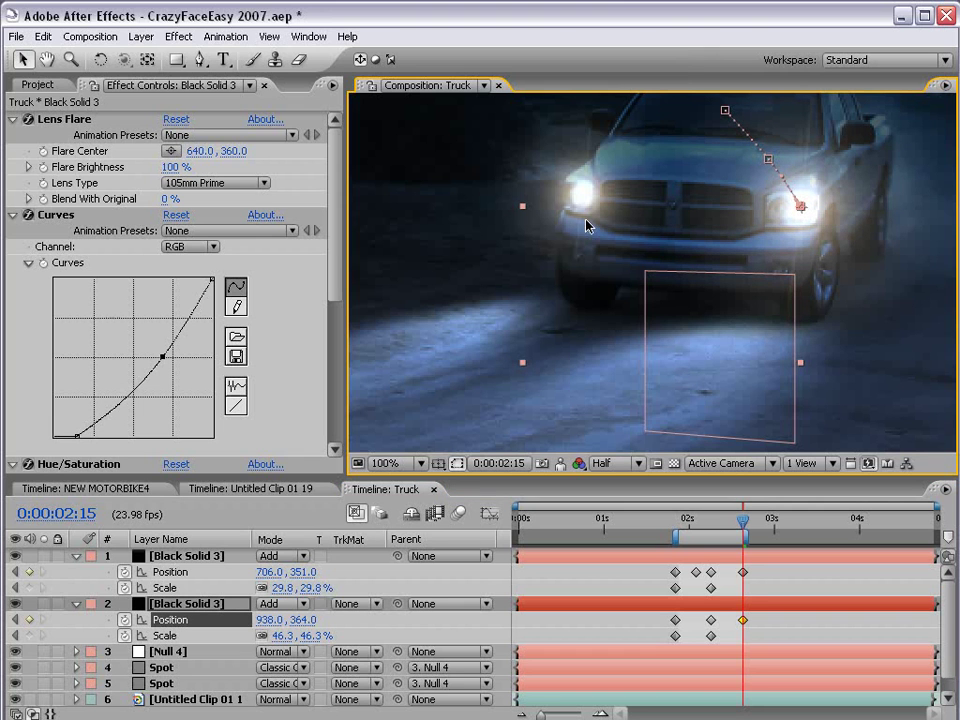
Step: Hide the Null 4 layer and preview the headlight animation over the work area
left_click(728, 522)
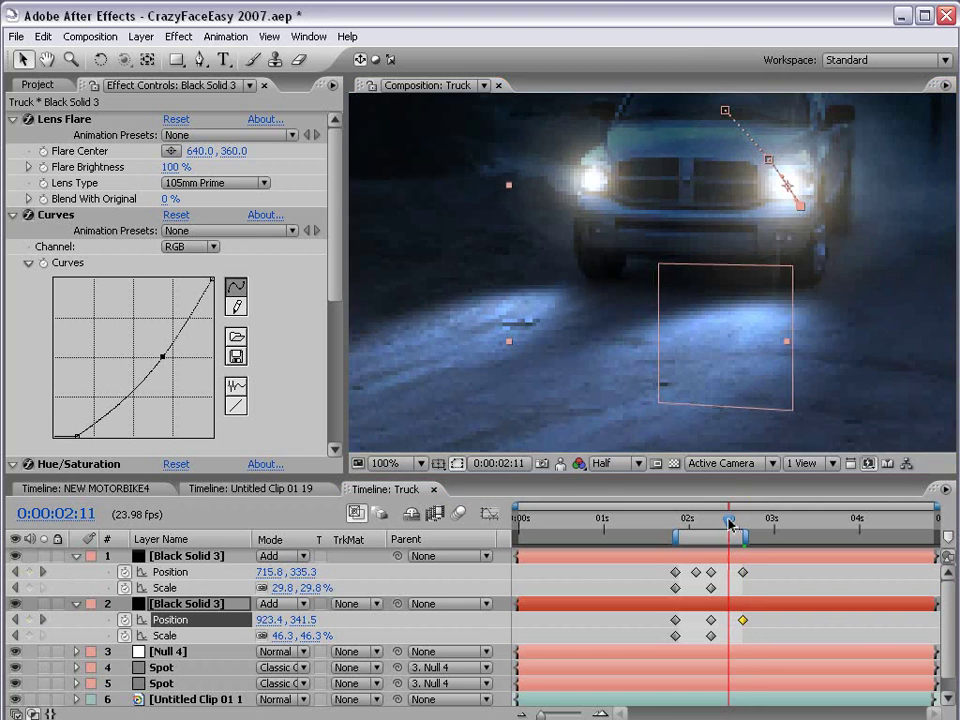
key("comma")
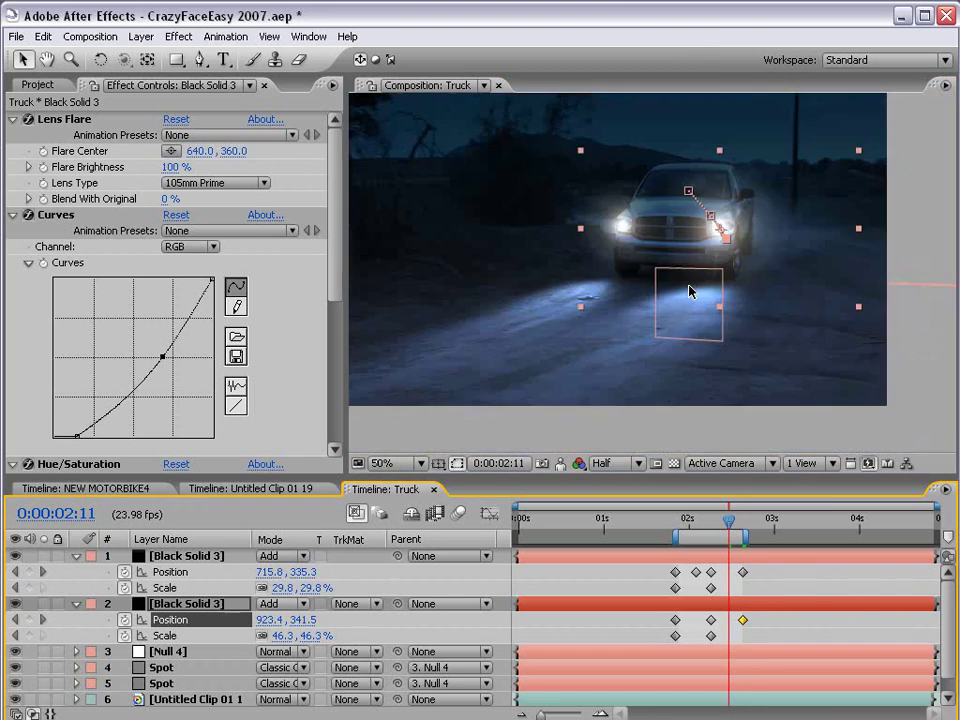
key("F2")
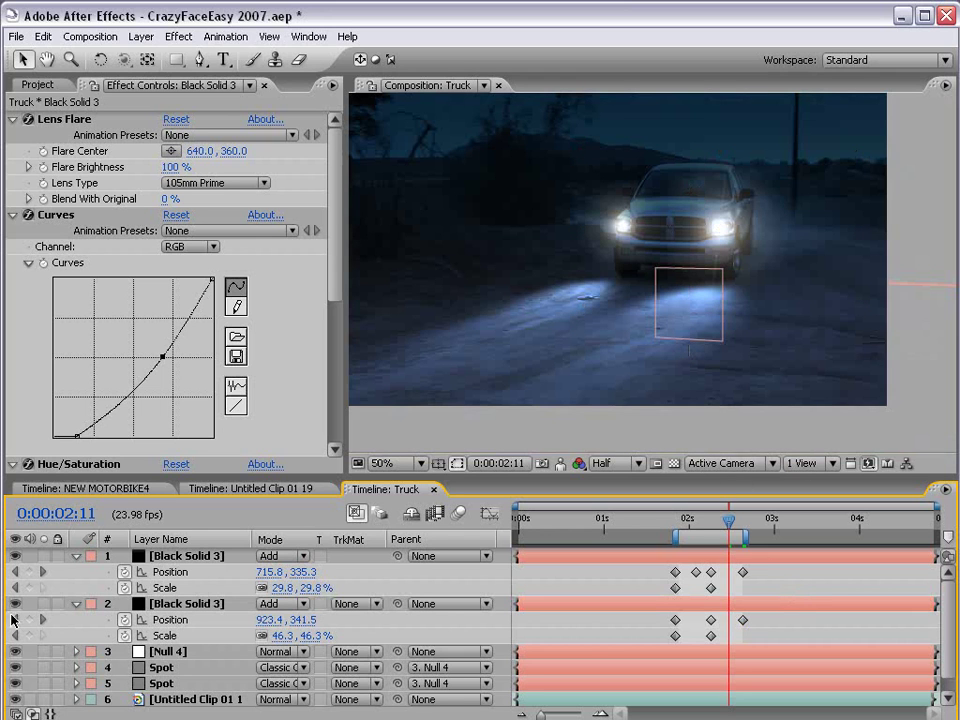
left_click(770, 575)
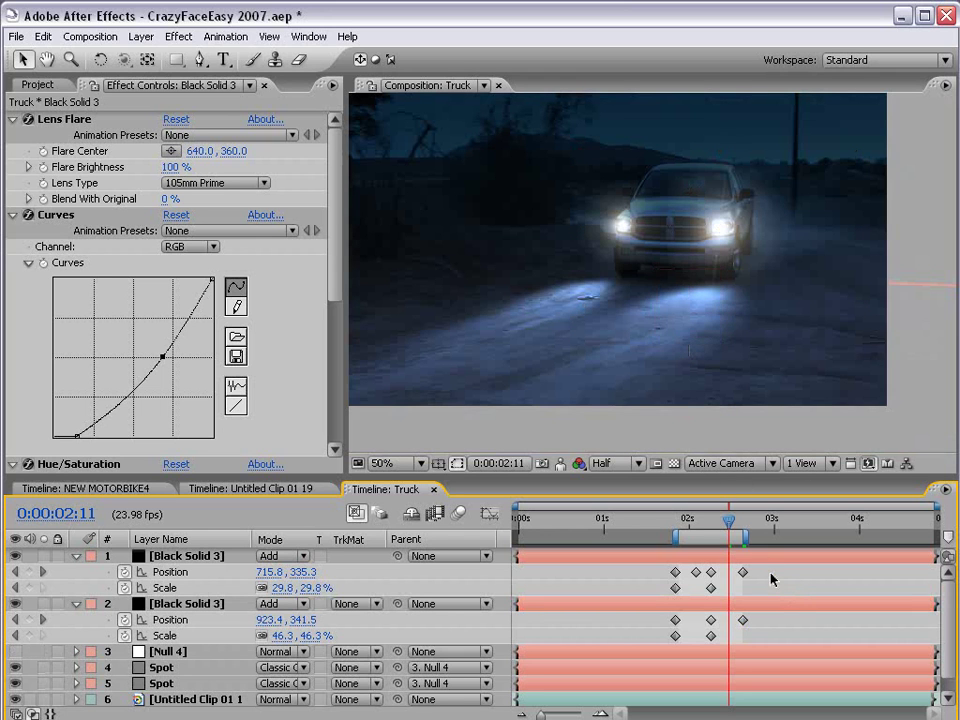
key("KP_0")
key("KP_0")
left_click_drag(729, 521, 695, 521)
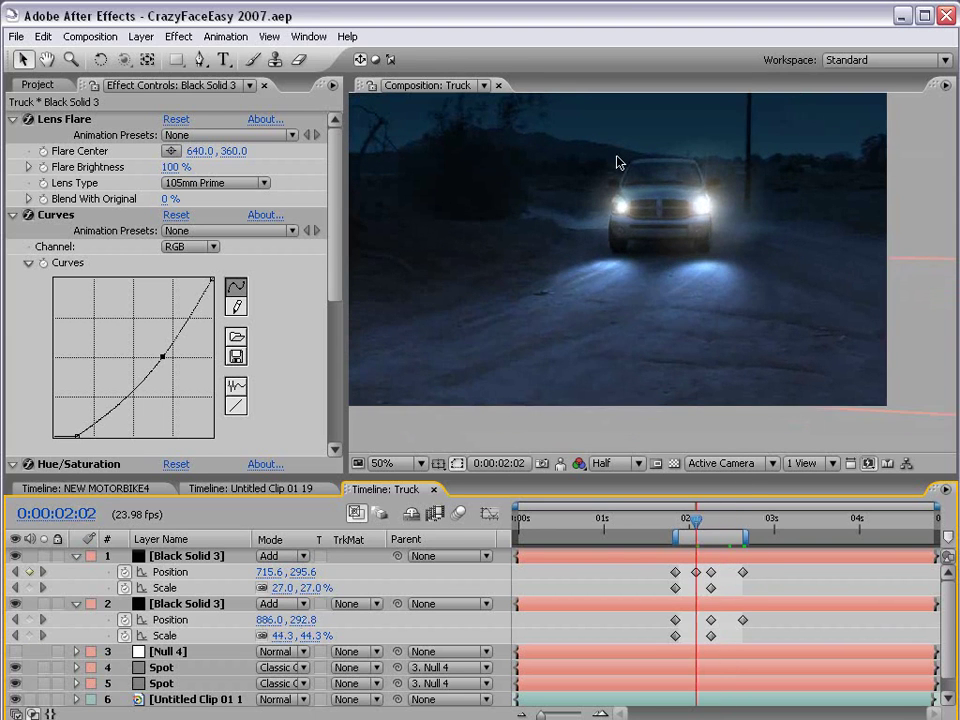
left_click_drag(617, 161, 702, 210)
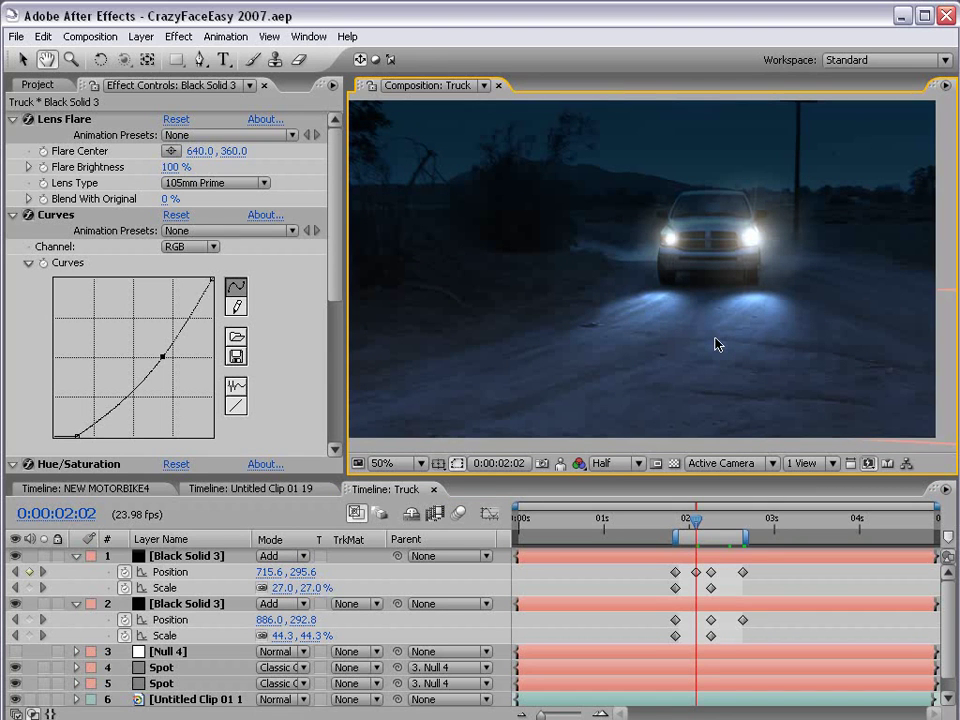
Step: At 0:00:01:19, create a new 1280 × 720 solid in a light orange color
left_click(675, 521)
left_click_drag(675, 521, 671, 522)
left_click_drag(671, 332, 678, 303)
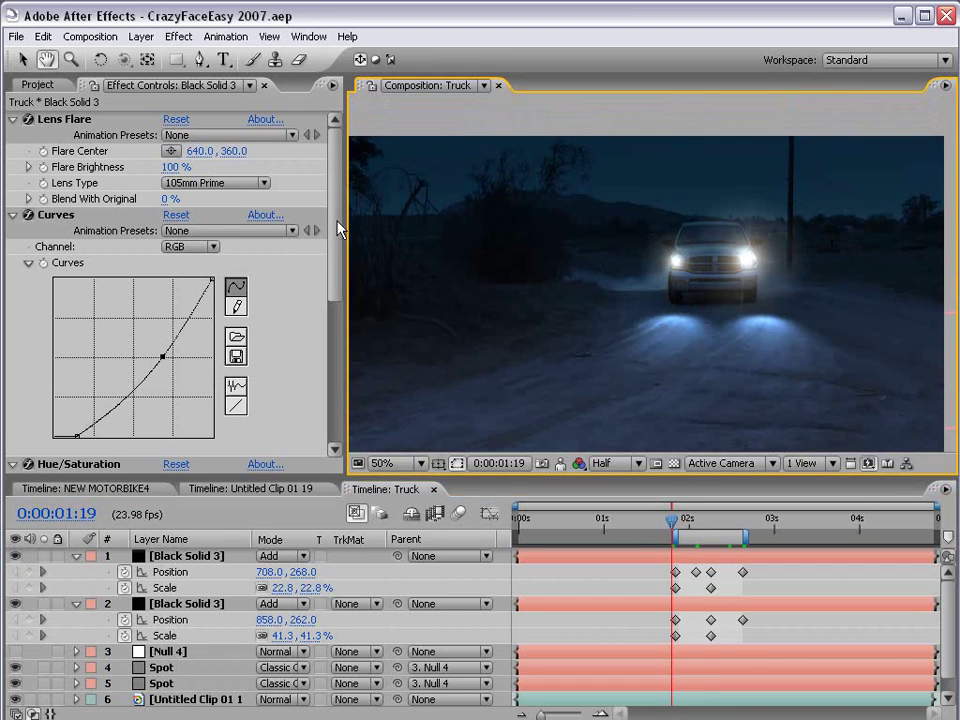
left_click(140, 36)
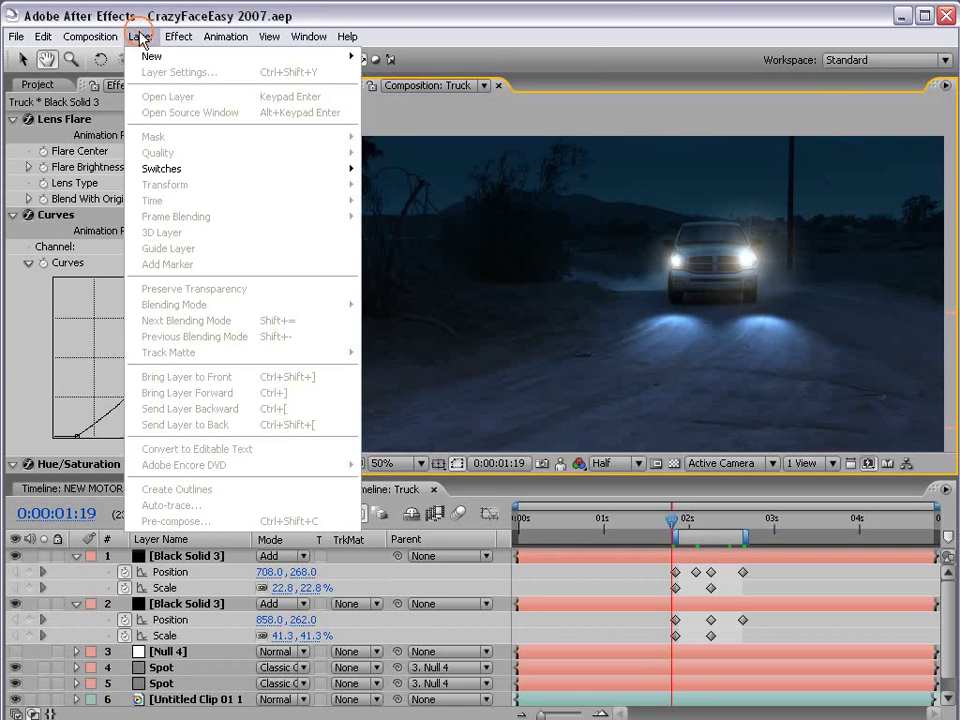
mouse_move(150, 56)
left_click(411, 71)
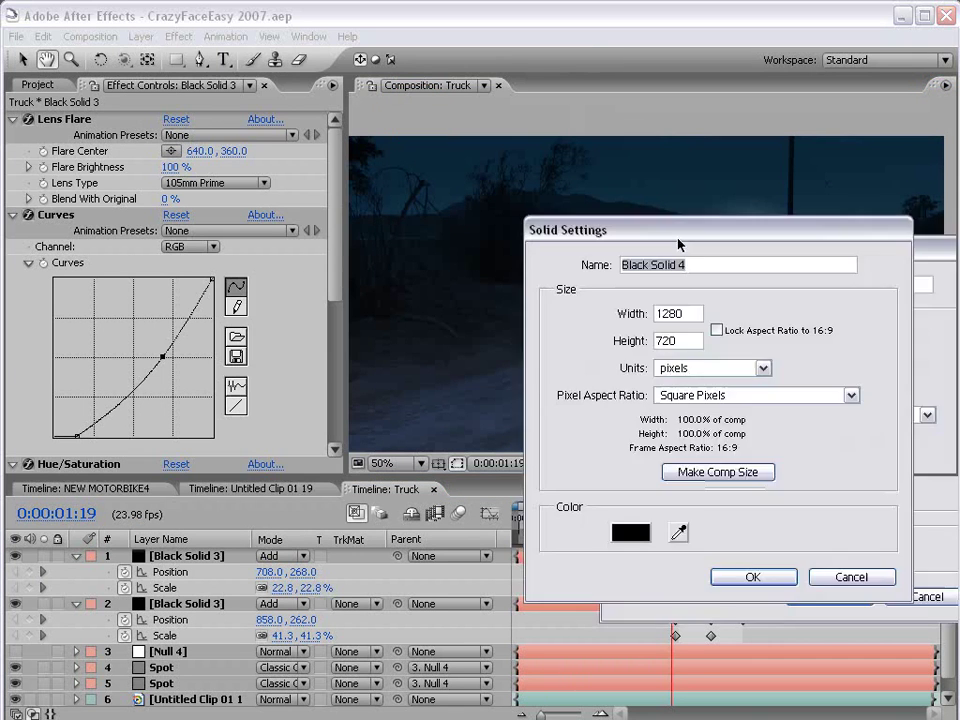
left_click(456, 497)
left_click_drag(528, 614, 528, 592)
left_click(320, 388)
left_click_drag(320, 388, 364, 379)
left_click(683, 369)
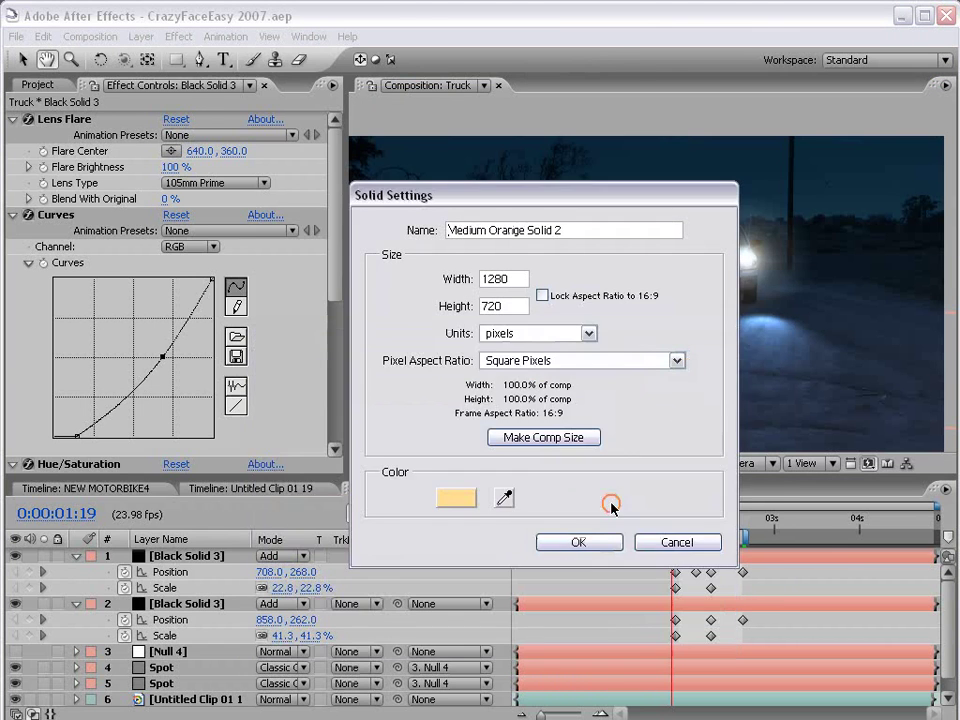
left_click(580, 542)
key("q")
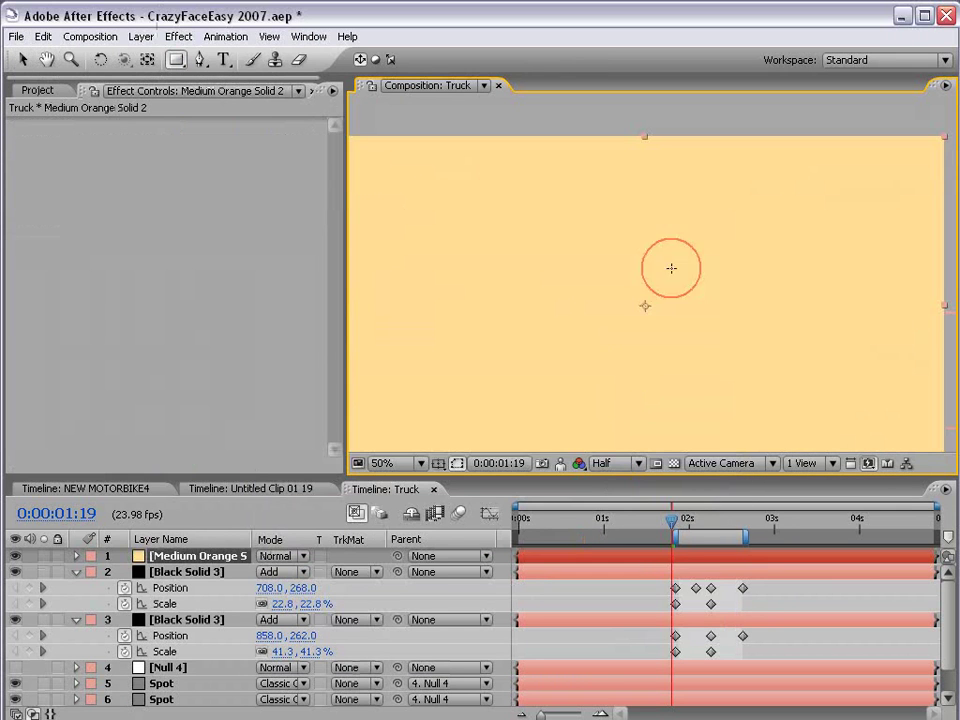
left_click_drag(649, 224, 662, 236)
key("ctrl+z")
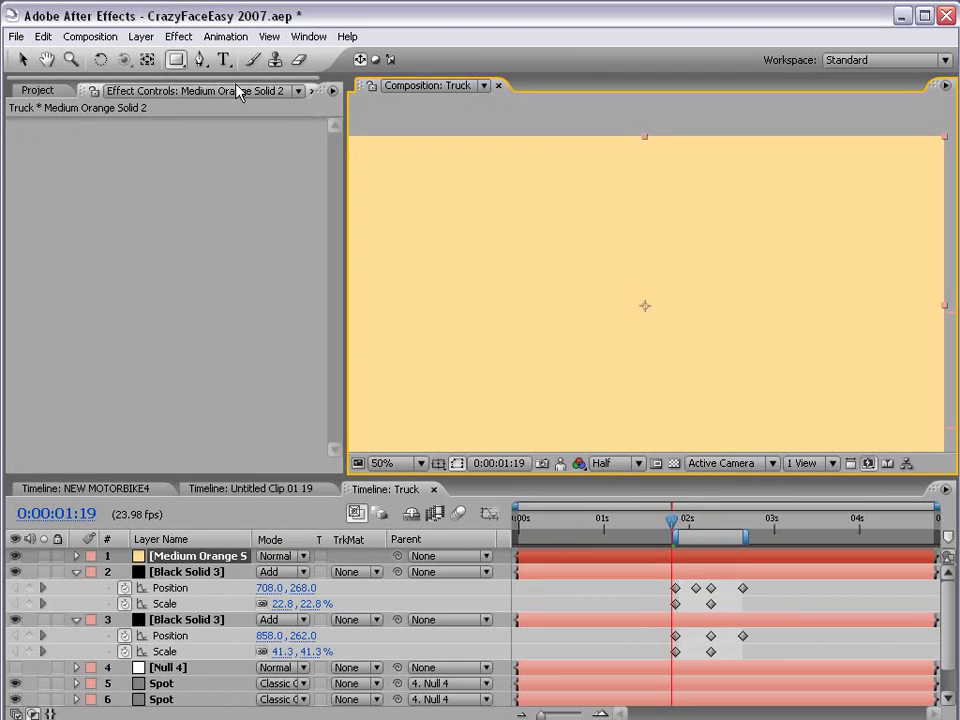
Step: Draw a small closed four-point mask on the orange solid with the Pen tool
left_click(198, 60)
left_click(614, 213)
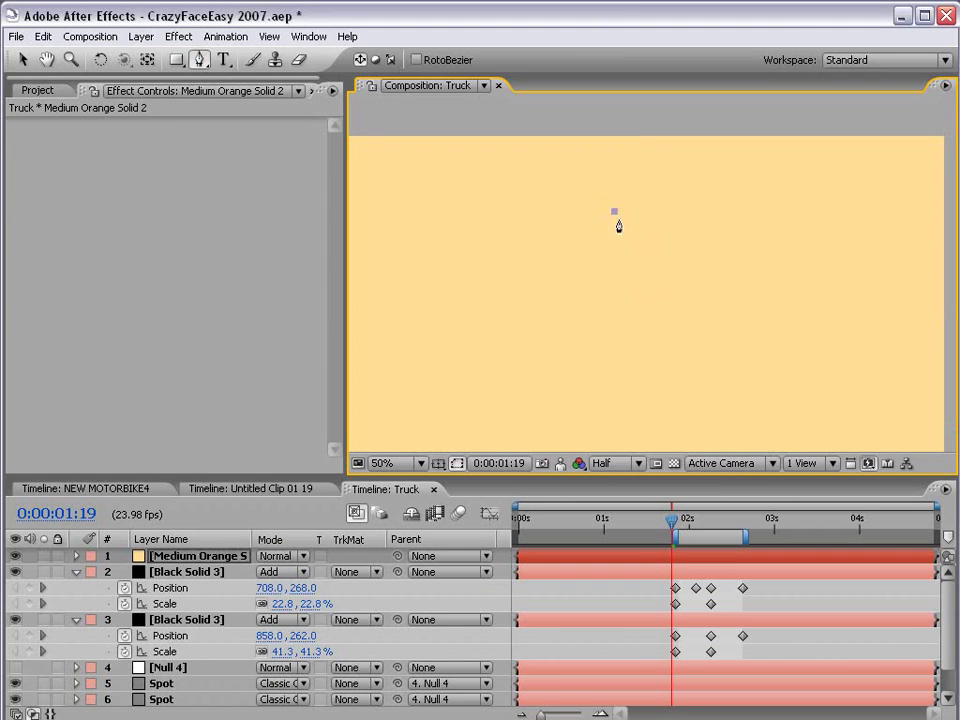
left_click(651, 209)
left_click(656, 216)
left_click(624, 219)
left_click(613, 213)
key("v")
Step: Scale the masked orange solid to 66% and move it beside the top of the utility pole
key("s")
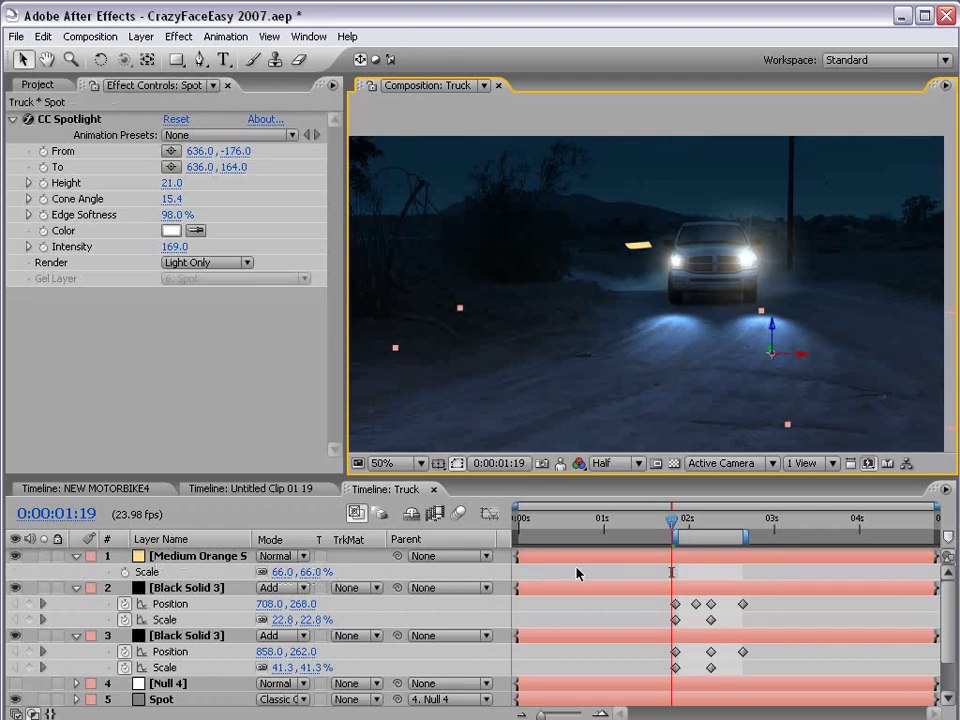
left_click(603, 563)
left_click_drag(643, 304, 782, 211)
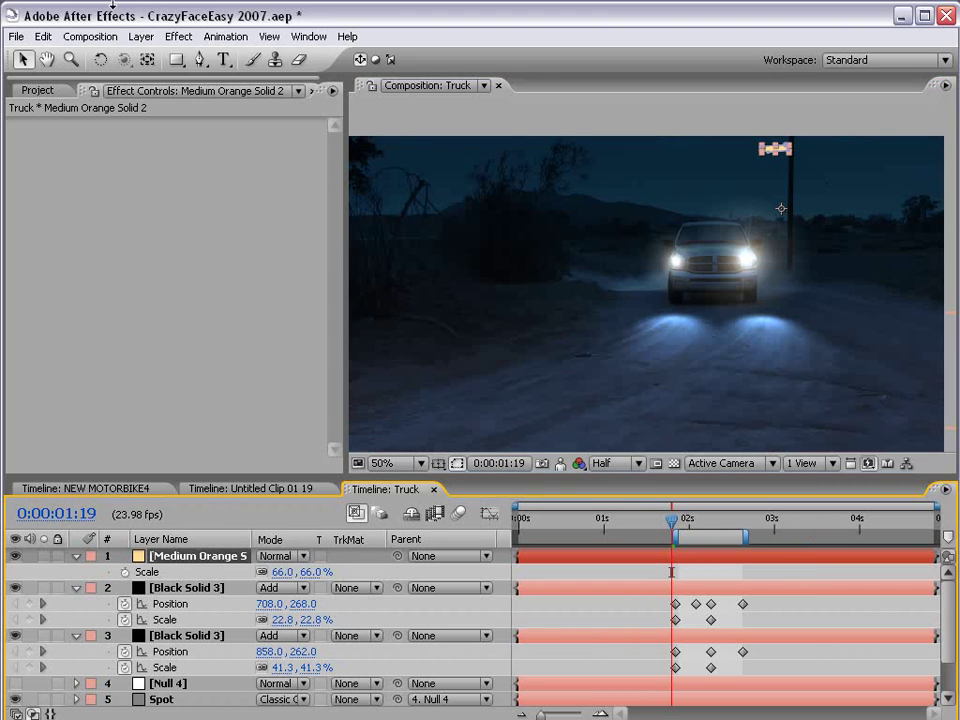
Step: Apply a Glow effect to the orange solid with a Glow Radius of 40
left_click(178, 36)
mouse_move(244, 559)
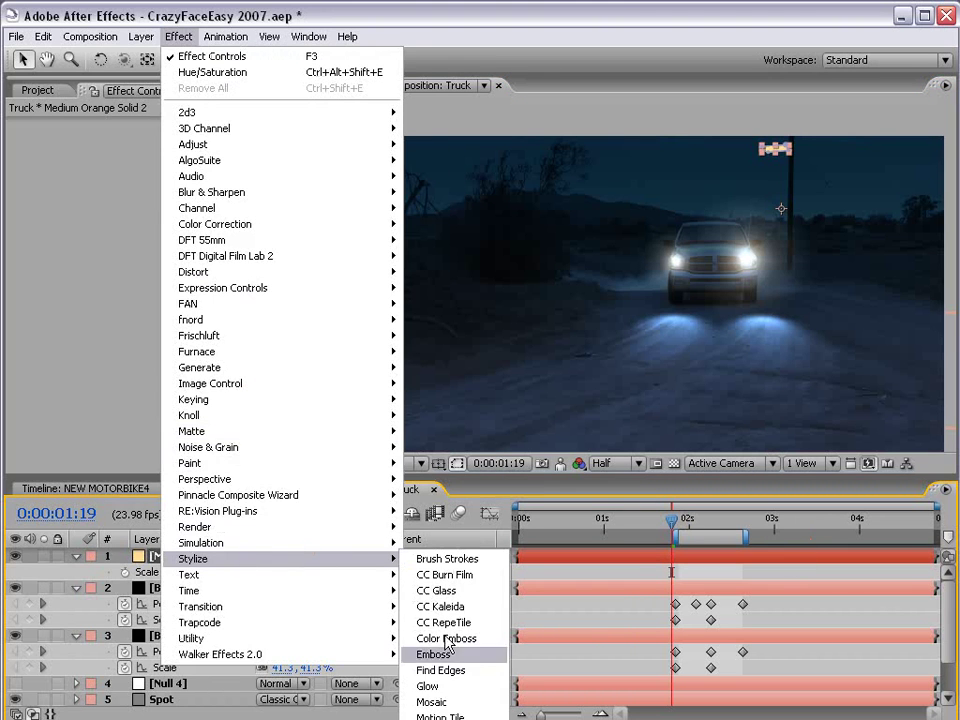
left_click(428, 686)
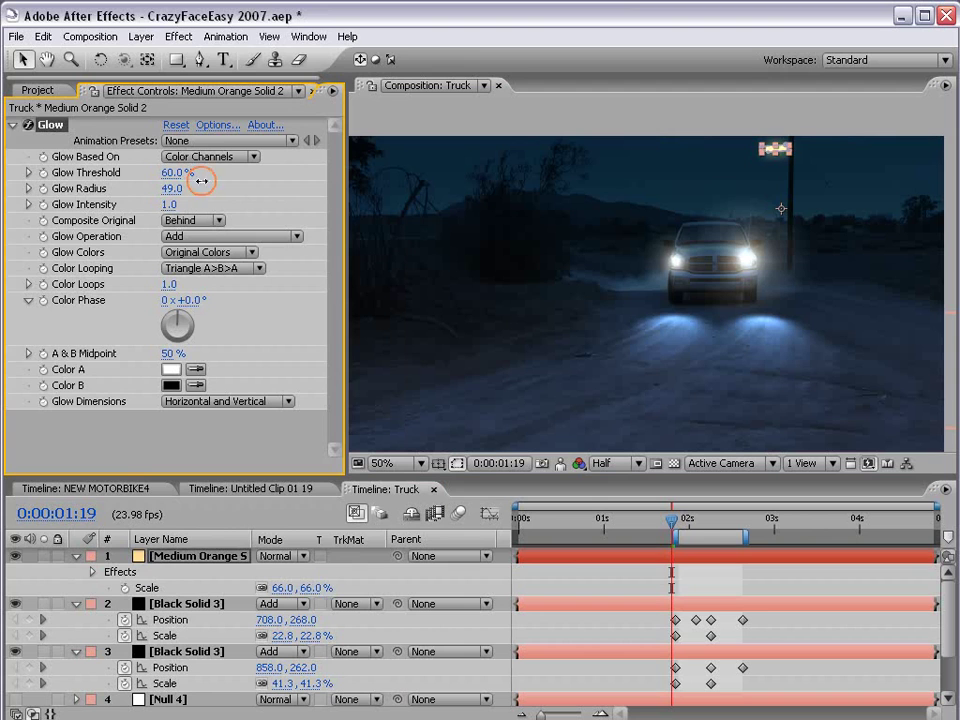
Step: Reshape the solid's mask into a taller, sign-like rectangle against the utility pole and save the project
left_click(722, 572)
scroll(780, 190, "up", 2)
left_click_drag(786, 182, 827, 265)
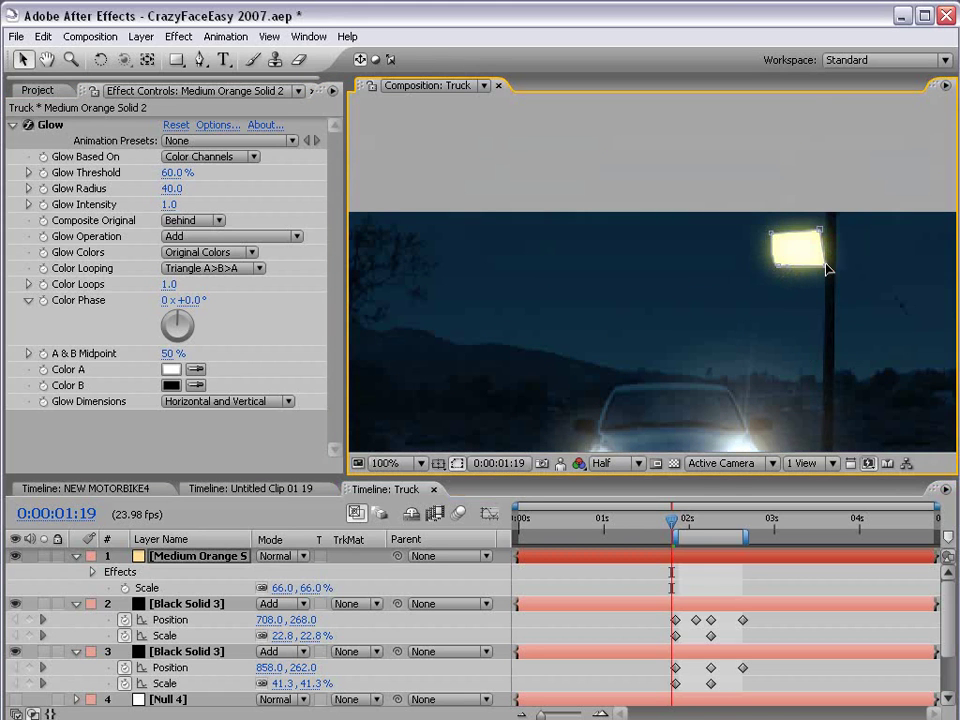
left_click(806, 572)
key("ctrl+s")
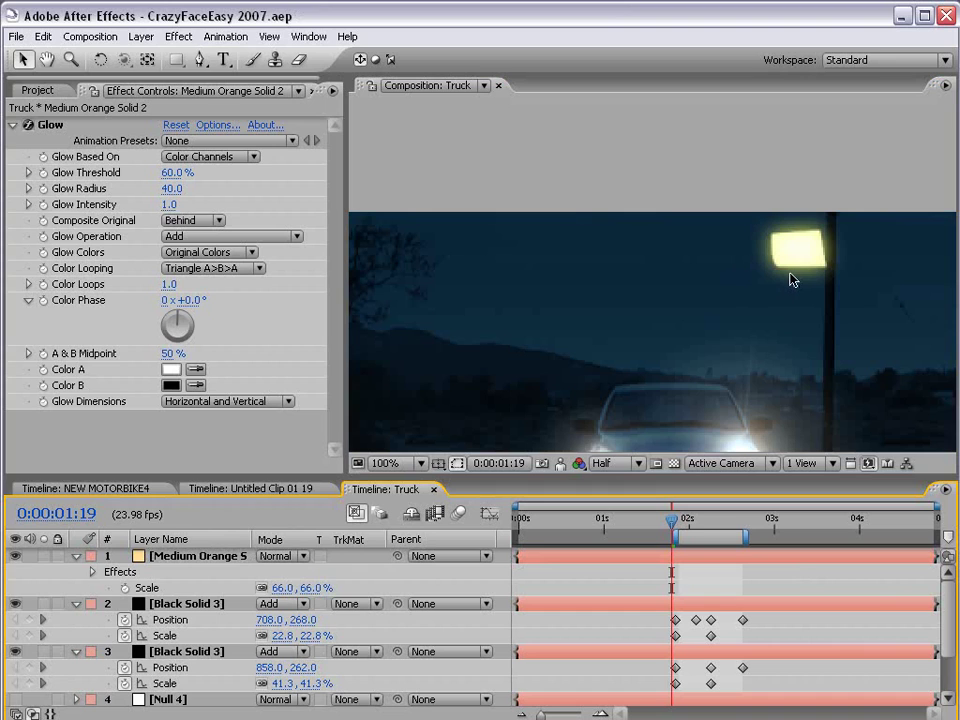
Step: Switch to Firefox and search Google Images for "night house"
key("alt+Tab")
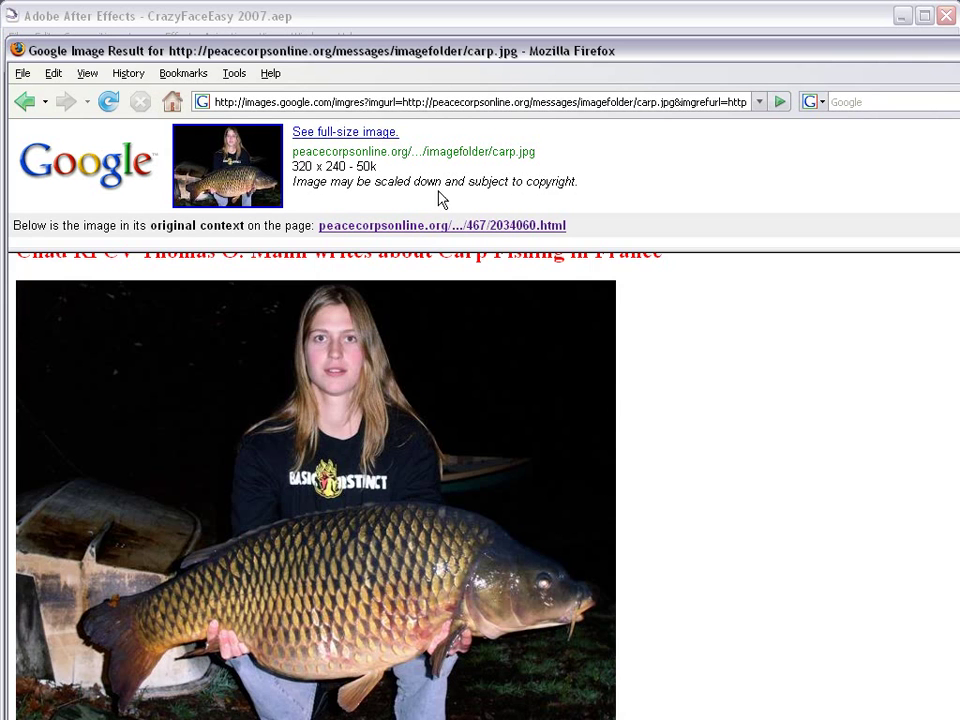
key("alt+Left")
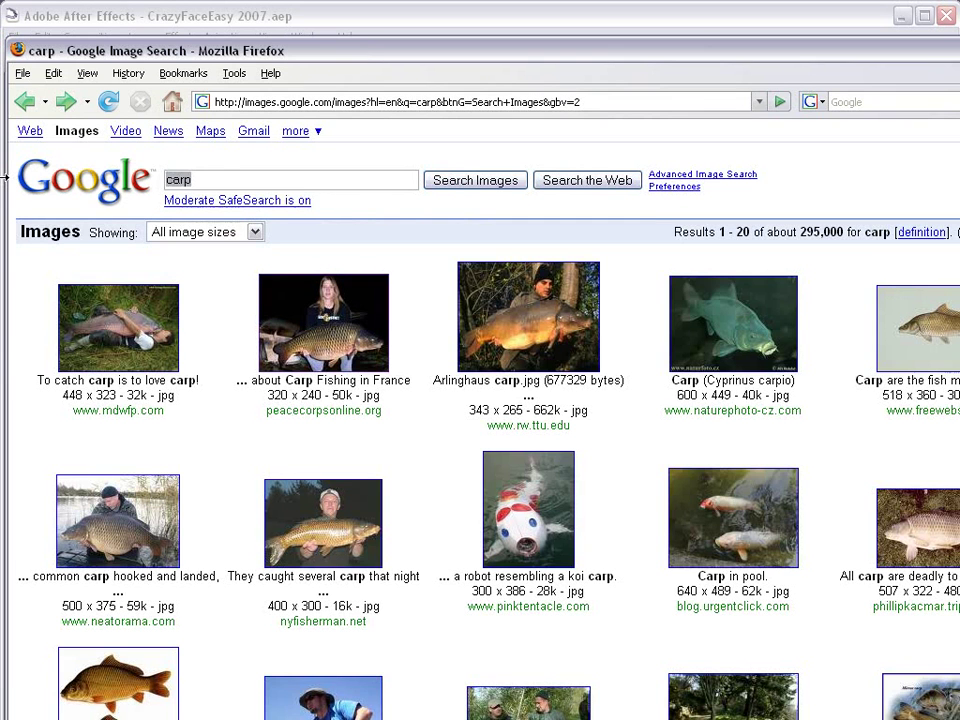
type("night house")
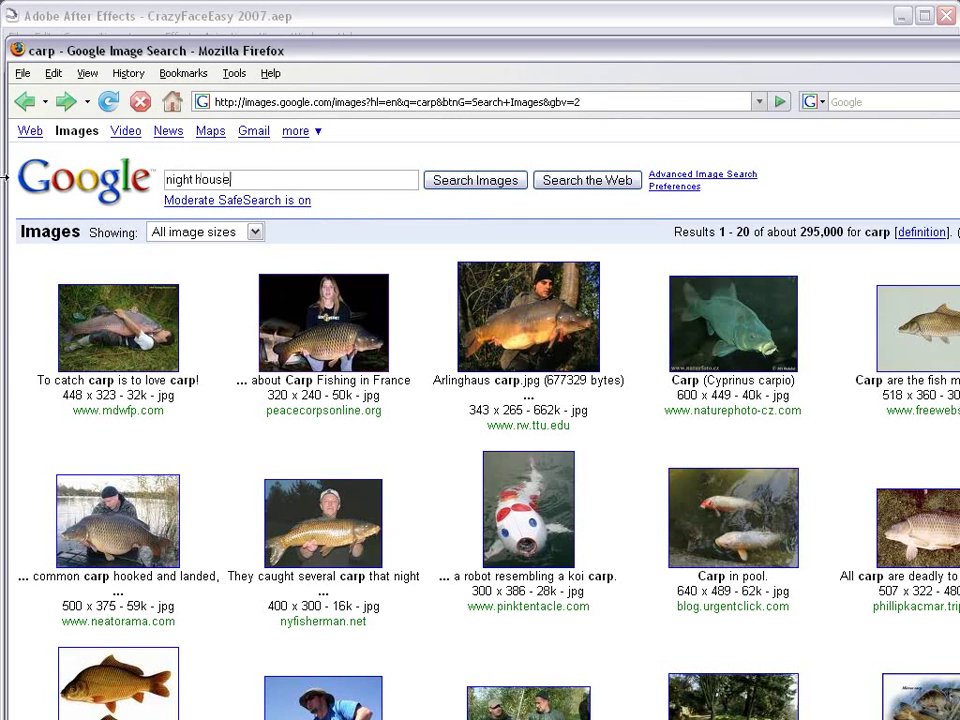
key("Return")
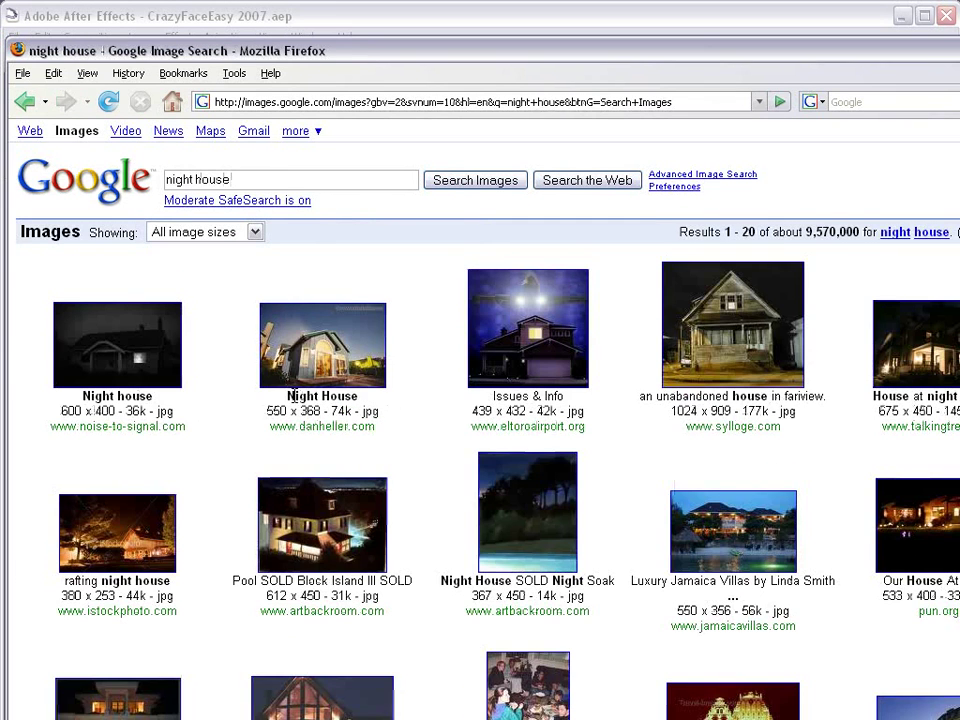
Step: Open the full-size Night-house-539x402.jpg picture from the image results as a lighting reference
scroll(300, 430, "down", 3)
scroll(316, 497, "down", 1)
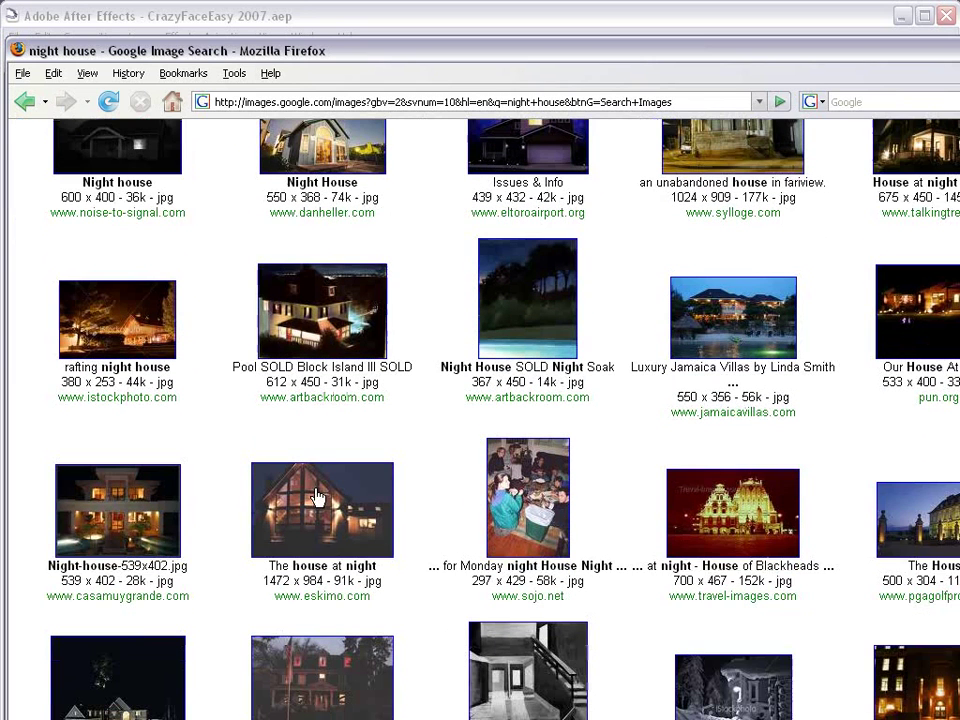
left_click(145, 500)
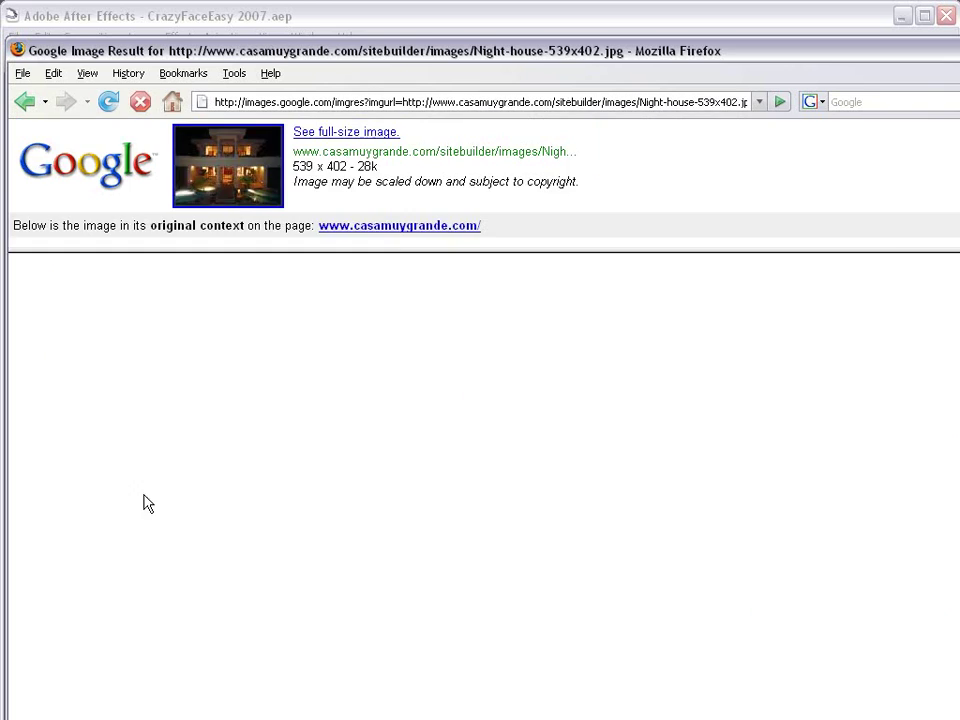
left_click(355, 136)
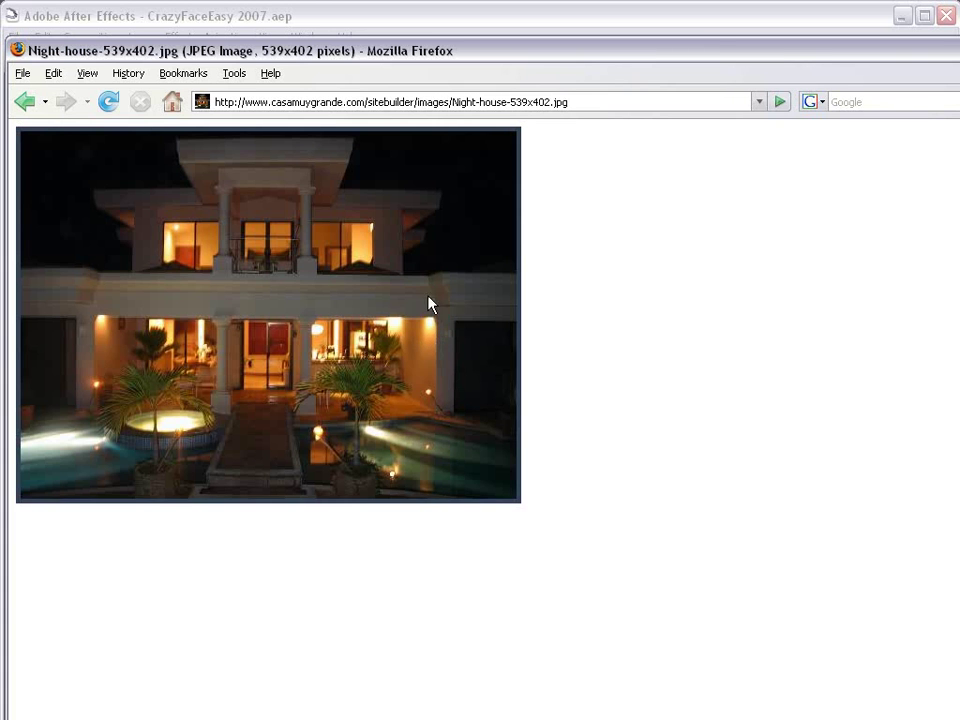
Step: Return to After Effects, bring up the NEW MOTORBIKE4 composition and select the SiloconImaging.com footage in the project
left_click(302, 15)
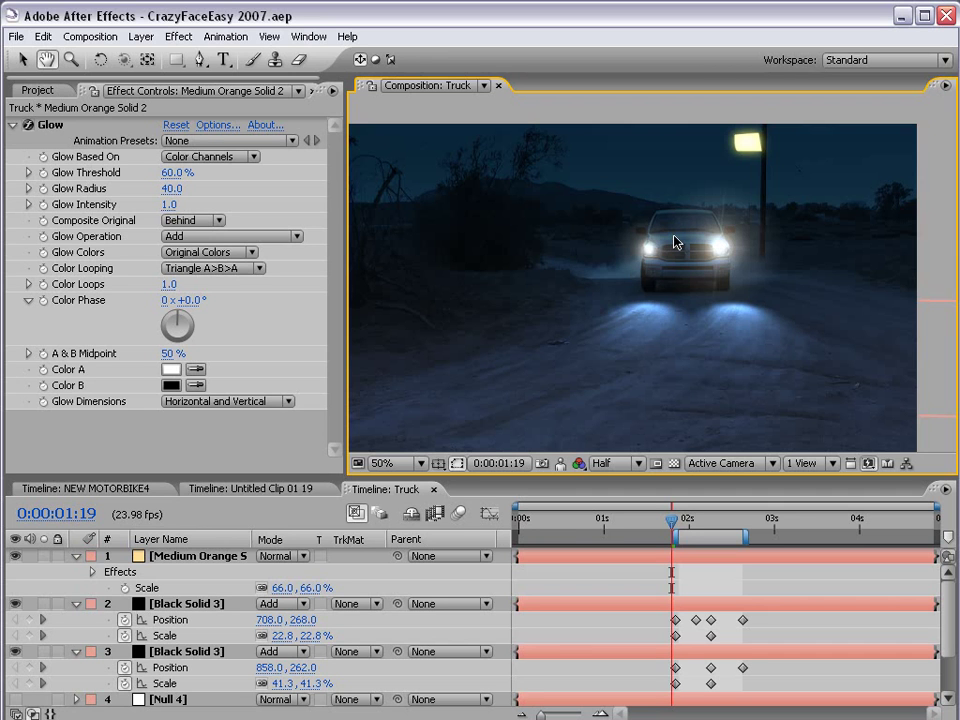
key("Delete")
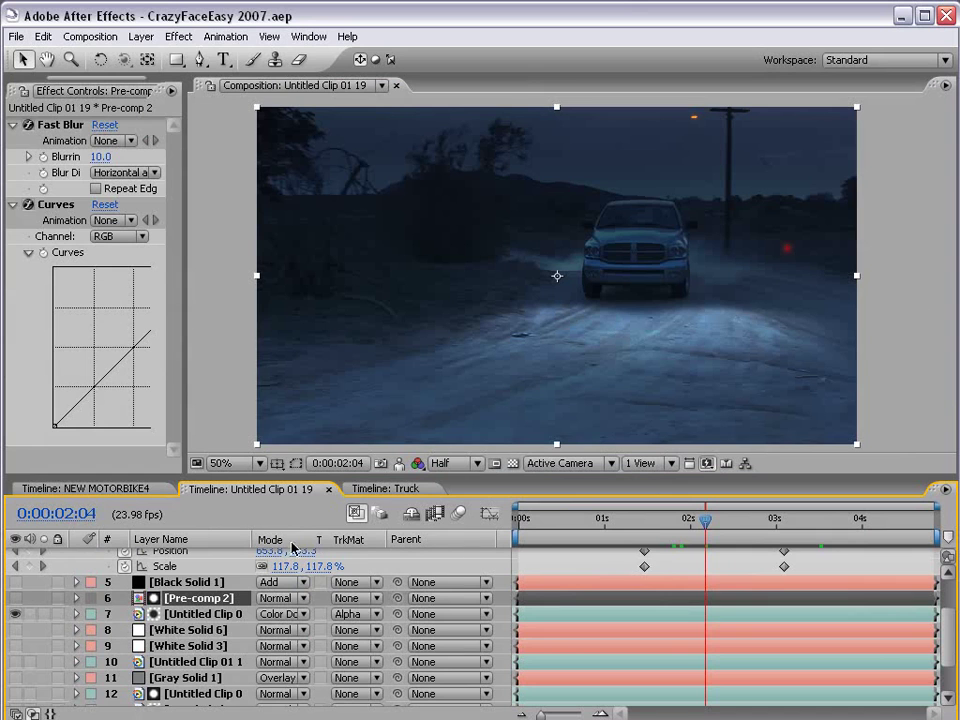
left_click(126, 489)
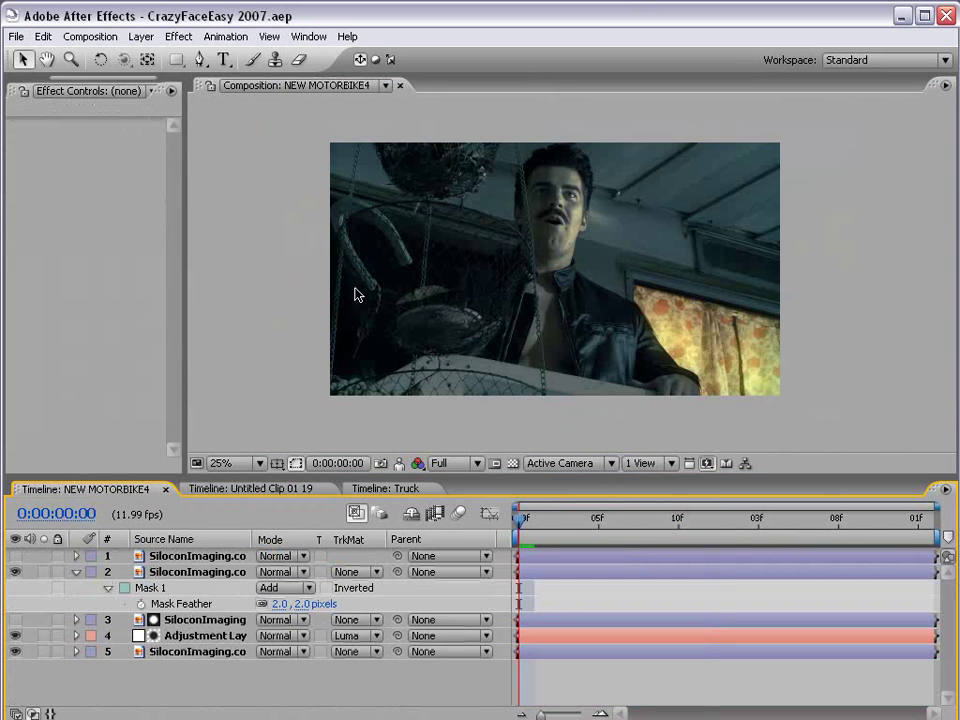
left_click_drag(60, 78, 32, 98)
left_click(32, 92)
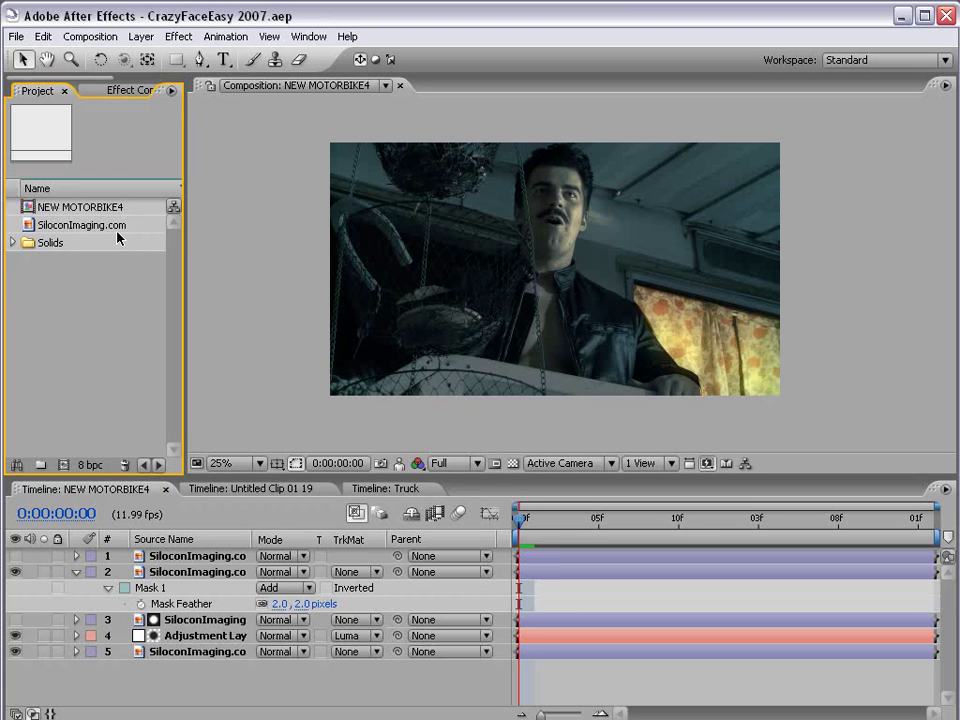
left_click(262, 333)
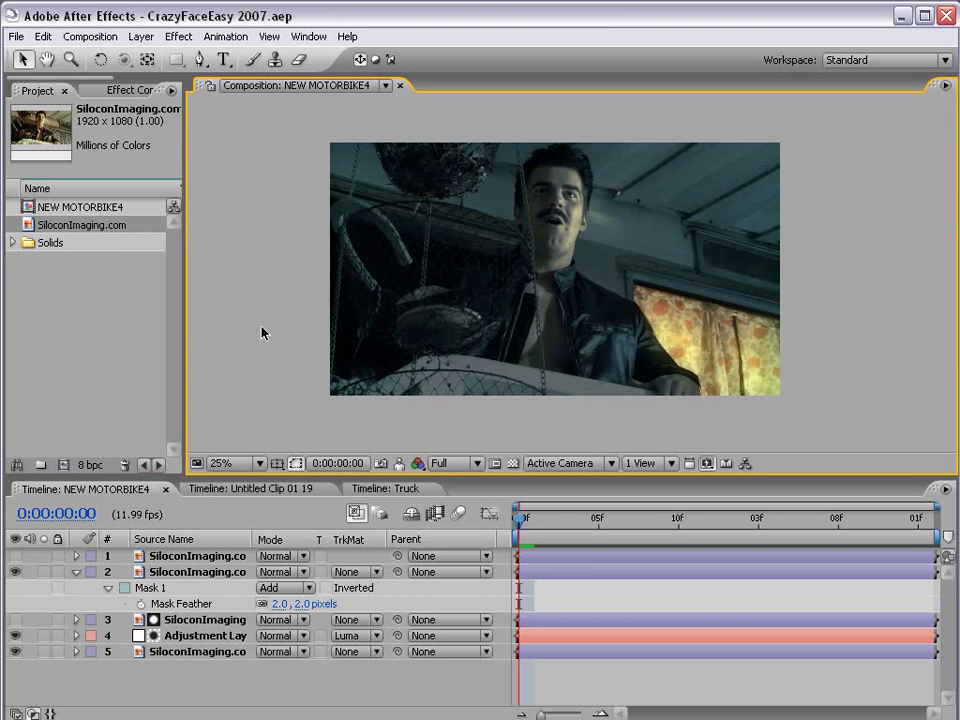
Step: Compare the NEW MOTORBIKE4 night grade with the original shot by showing the first SiloconImaging.com layer and hiding it again
left_click(471, 283)
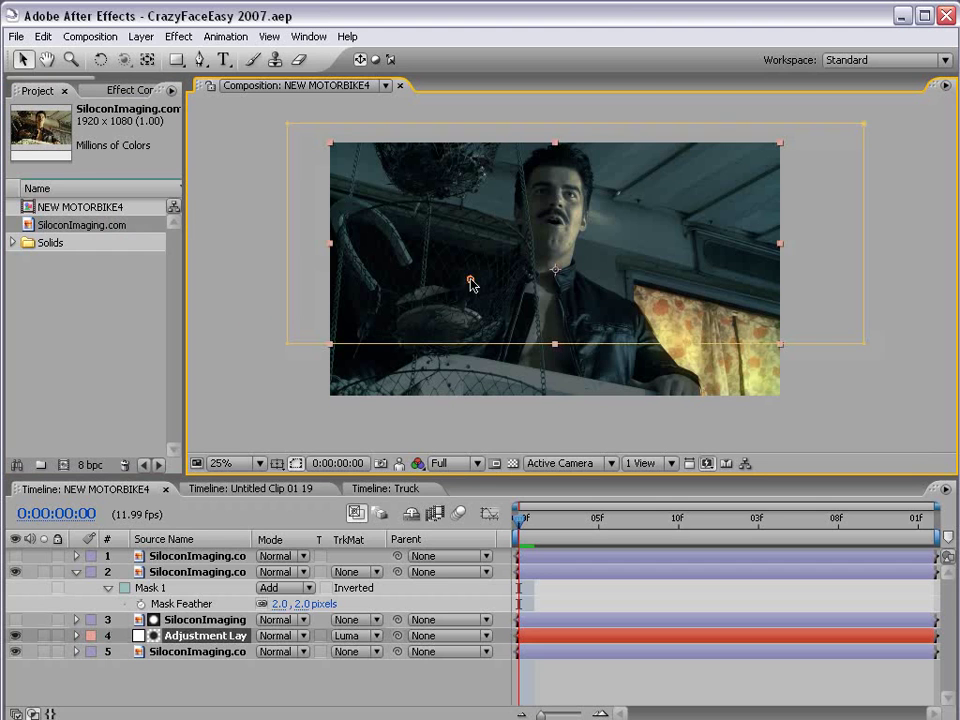
left_click(565, 688)
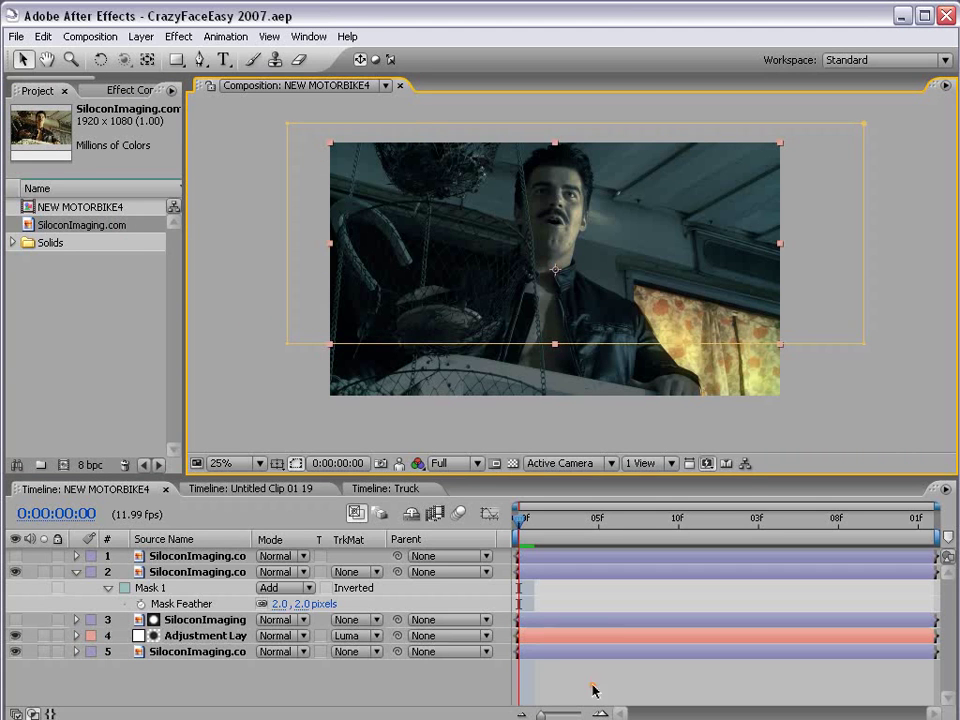
left_click(16, 556)
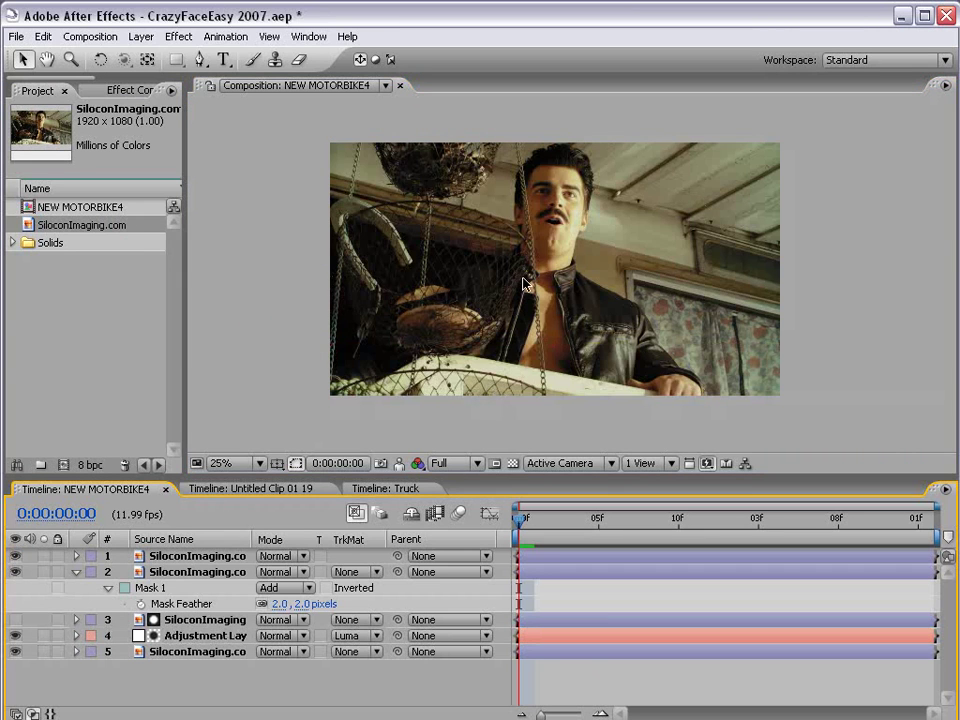
key("period")
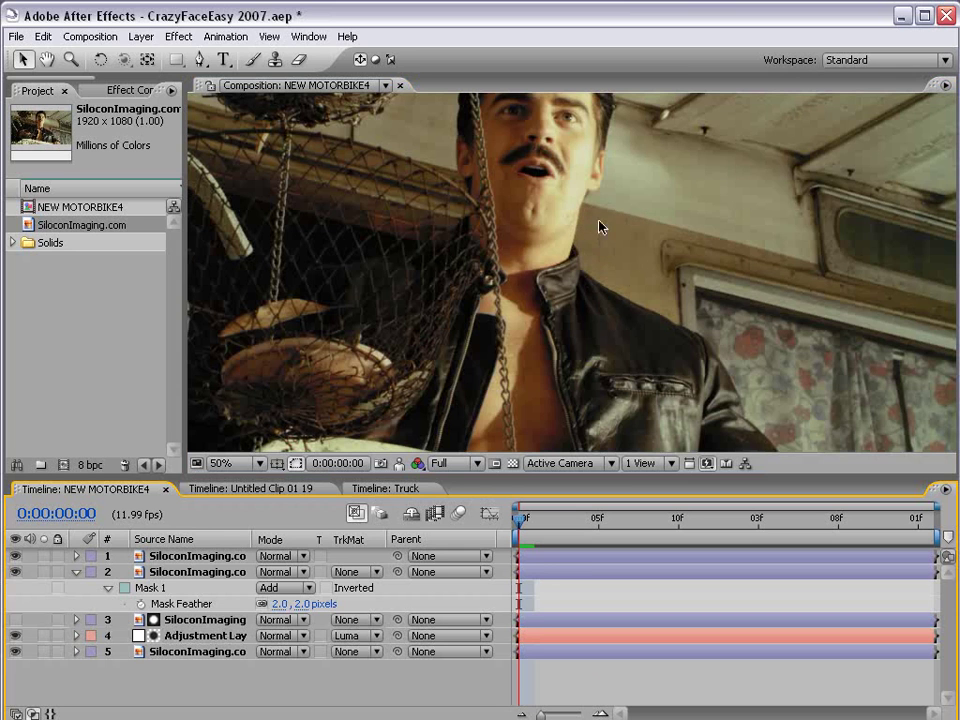
key("comma")
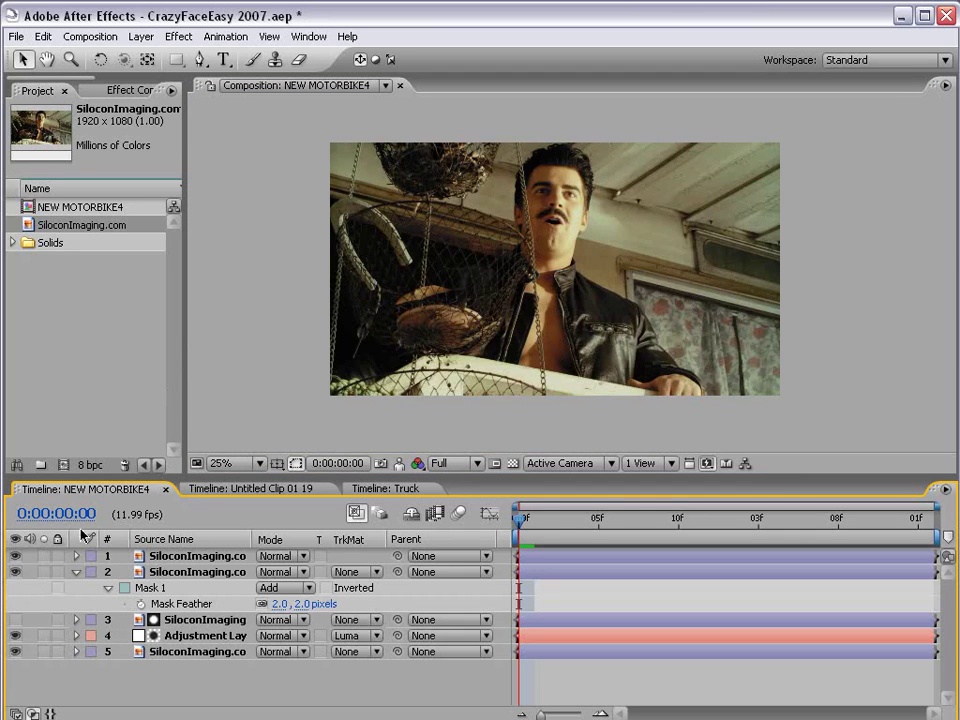
left_click(15, 556)
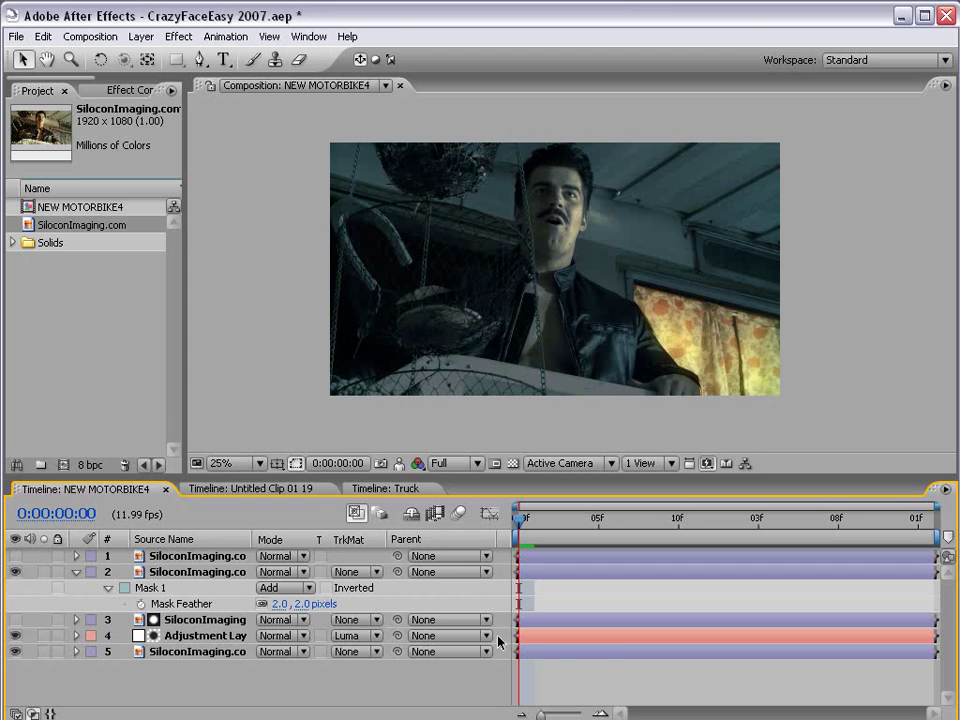
Step: Create a new composition from the SiloconImaging.com footage and apply Hue/Saturation to its layer
left_click_drag(71, 223, 62, 463)
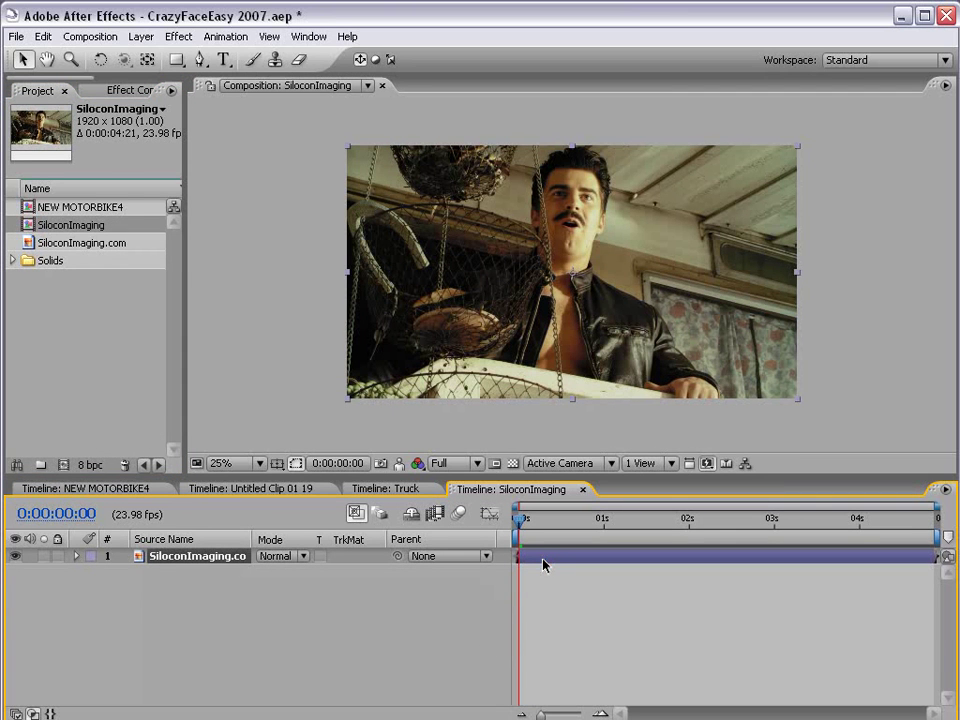
left_click(179, 36)
mouse_move(280, 233)
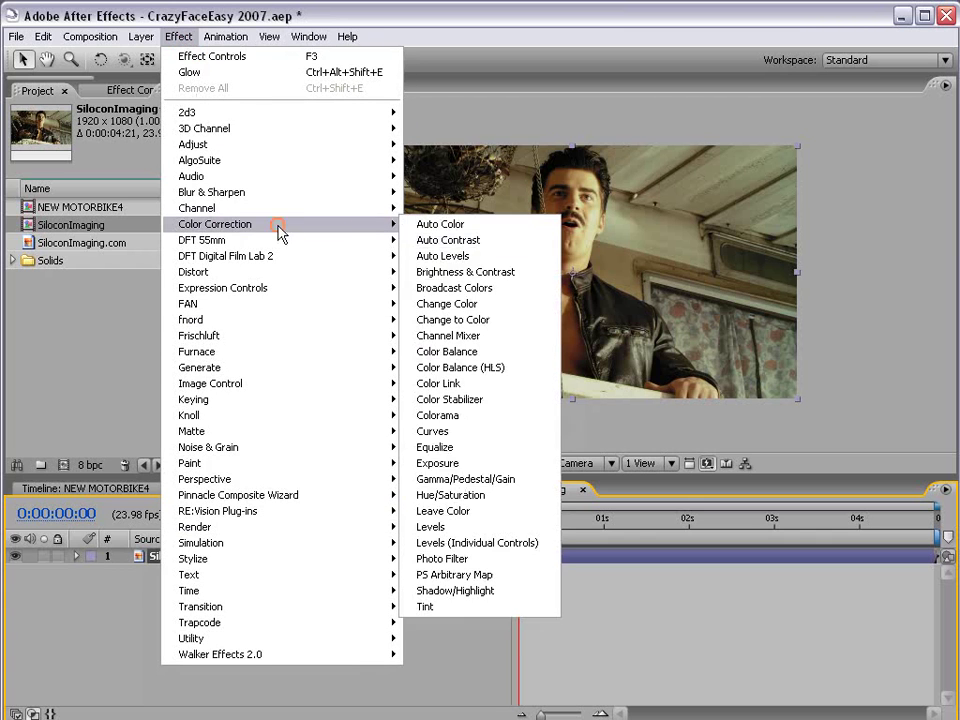
left_click(448, 495)
left_click_drag(190, 155, 231, 156)
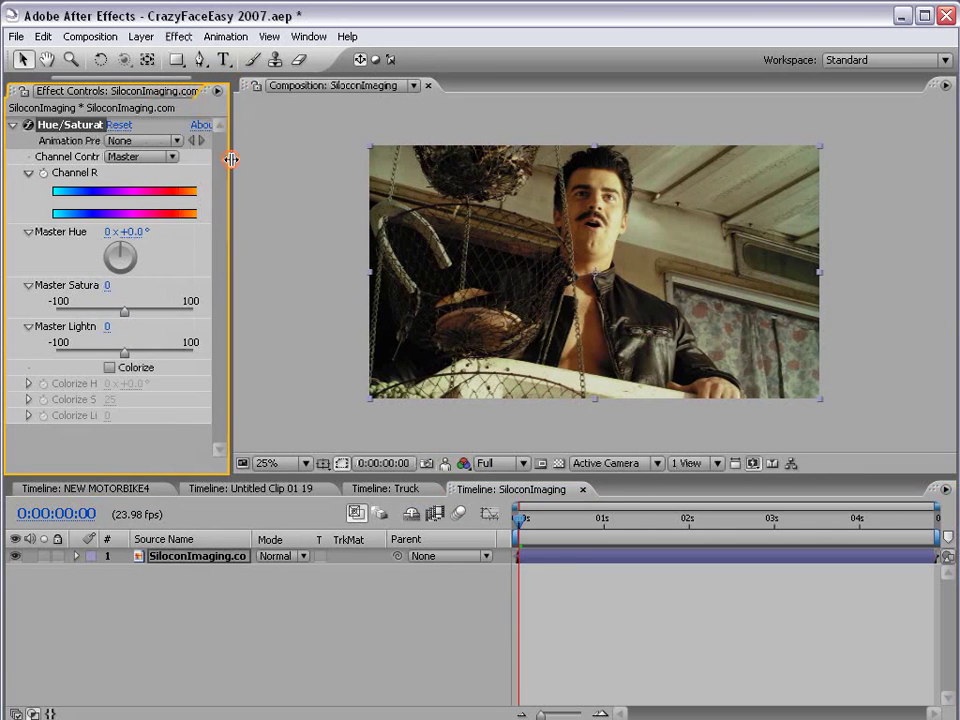
Step: Add a Curves effect to the SiloconImaging.com layer and set the Master Saturation to -33
left_click(186, 36)
mouse_move(268, 233)
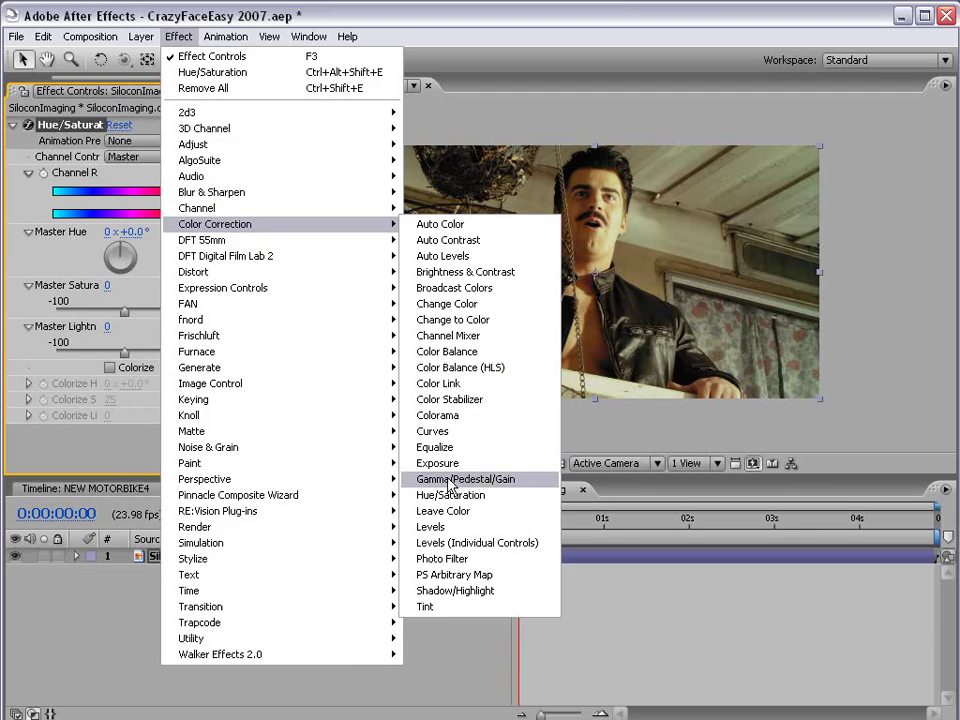
left_click(444, 433)
left_click_drag(229, 393, 343, 300)
left_click_drag(180, 250, 140, 251)
Step: Darken the shot by lowering the white point and the midtones of the RGB curve
left_click_drag(341, 294, 336, 354)
left_click_drag(210, 297, 264, 401)
left_click_drag(143, 425, 103, 432)
Step: Raise the middle of the Blue curve to give the shot a bluish cast
left_click(190, 263)
left_click(186, 282)
mouse_move(133, 374)
left_mouse_down()
mouse_move(143, 383)
mouse_move(118, 366)
left_mouse_up()
left_click(188, 263)
left_click(193, 296)
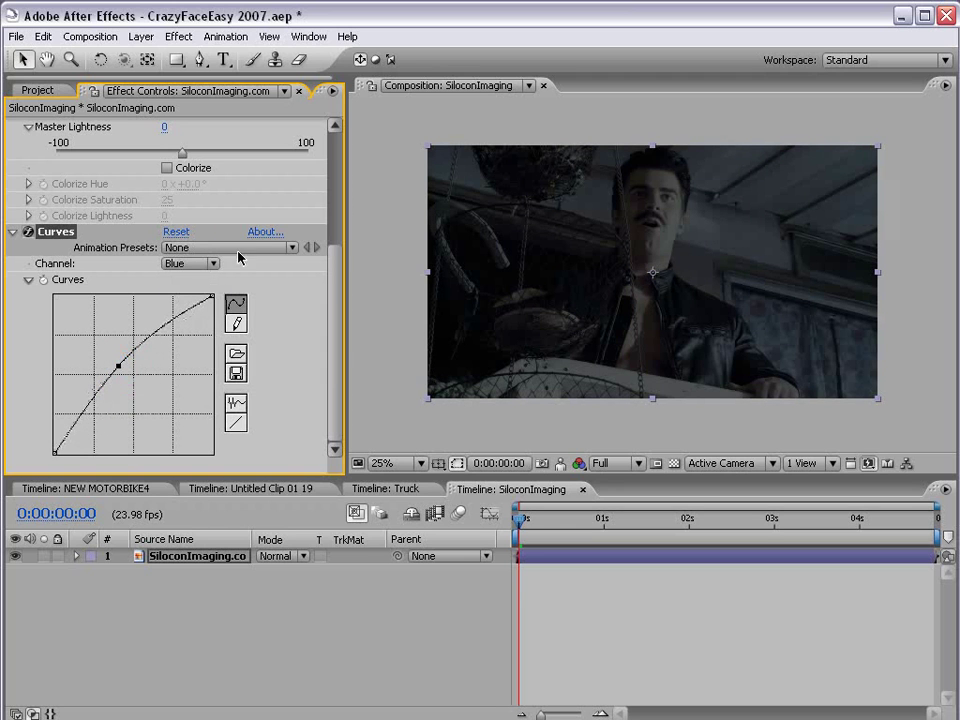
Step: Darken the RGB curve further with an added upper-midtone point and a slightly lowered shadow point
left_click(203, 264)
left_click(189, 214)
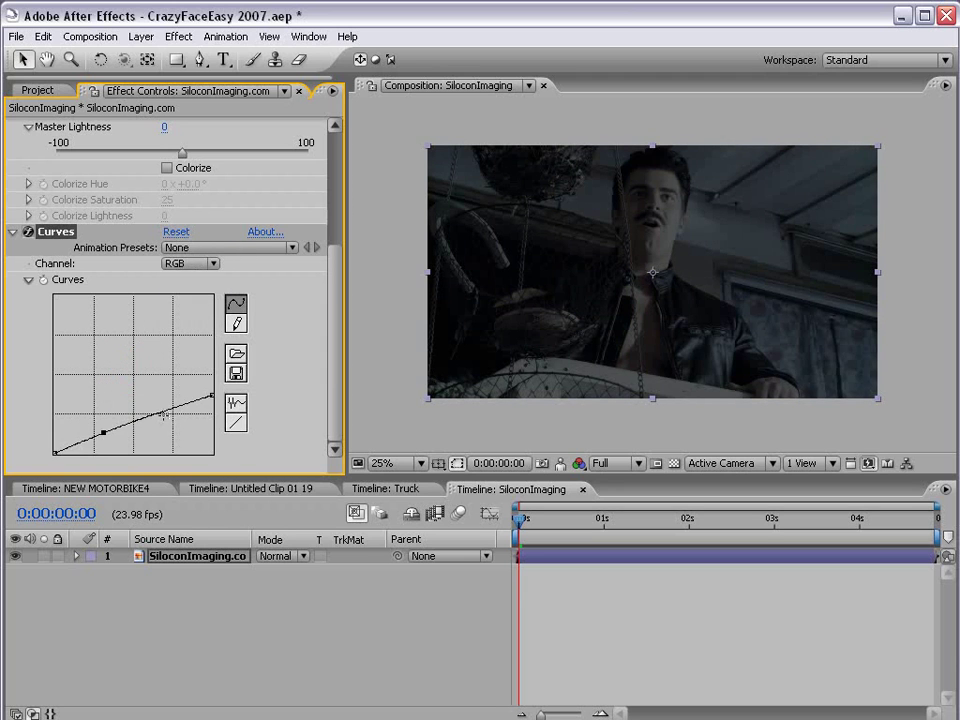
left_click_drag(164, 414, 167, 419)
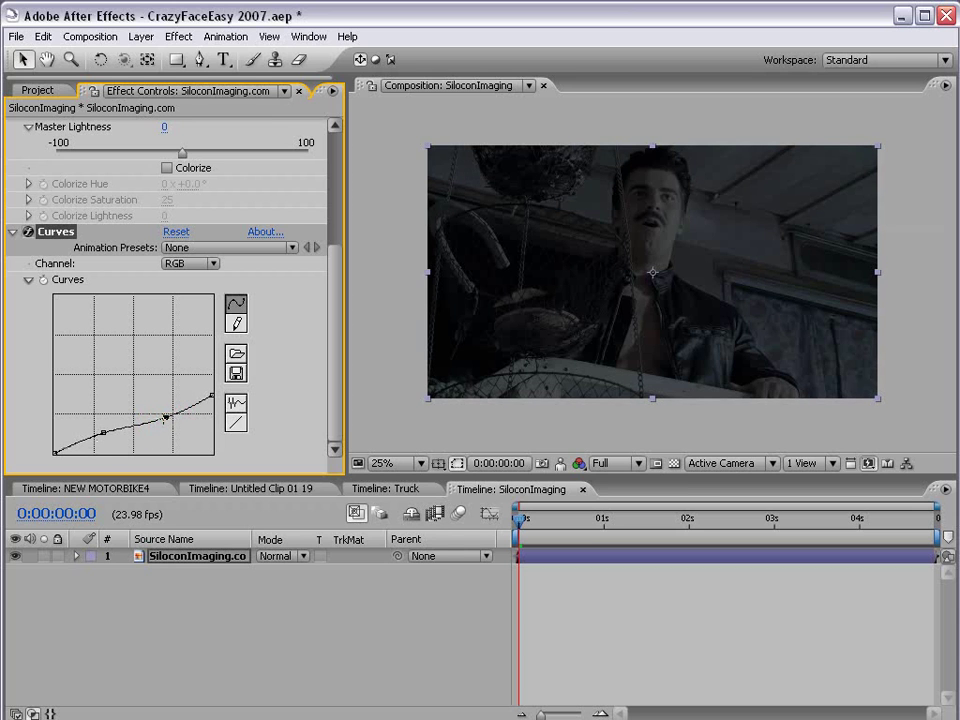
left_click_drag(103, 432, 101, 438)
Step: Duplicate the graded layer and clear the copy's grade by deleting Hue/Saturation and resetting Curves
left_click(574, 561)
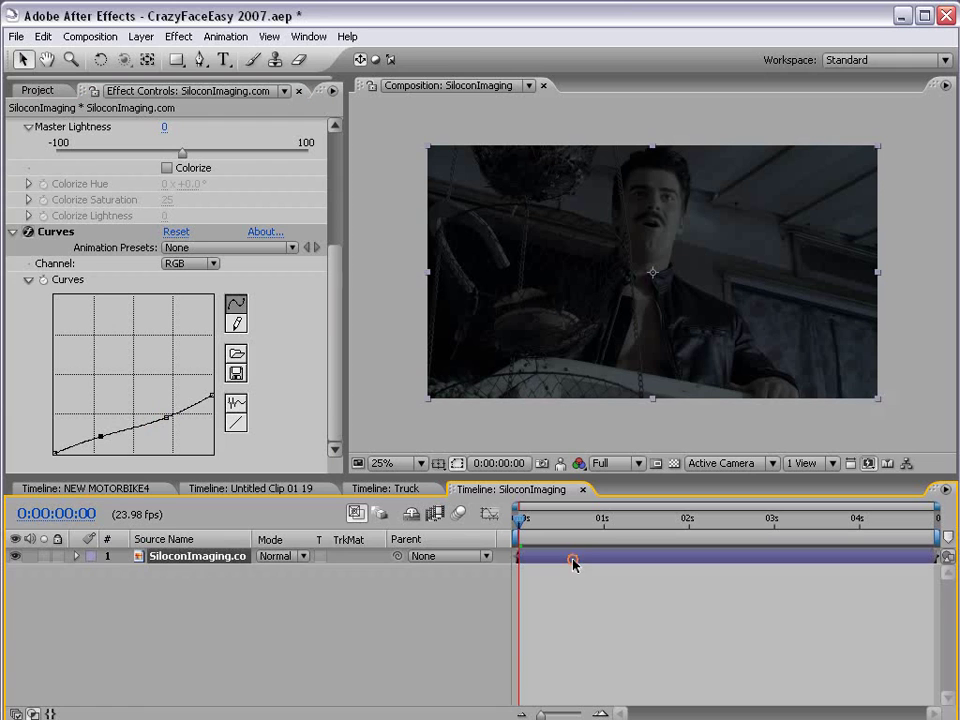
key("ctrl+d")
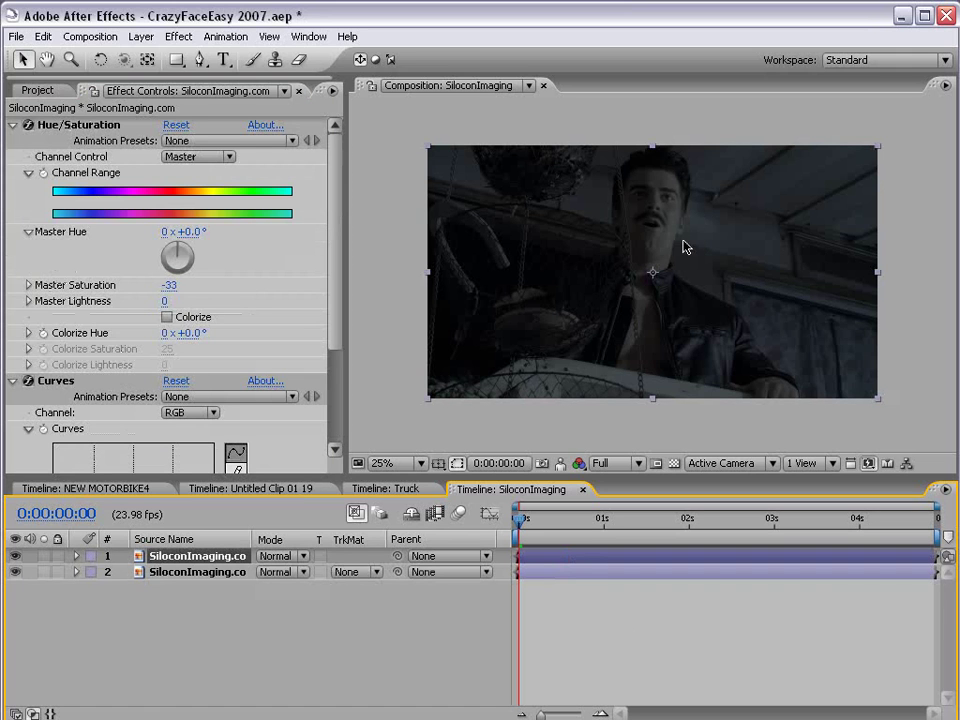
left_click(30, 125)
key("Delete")
left_click(176, 125)
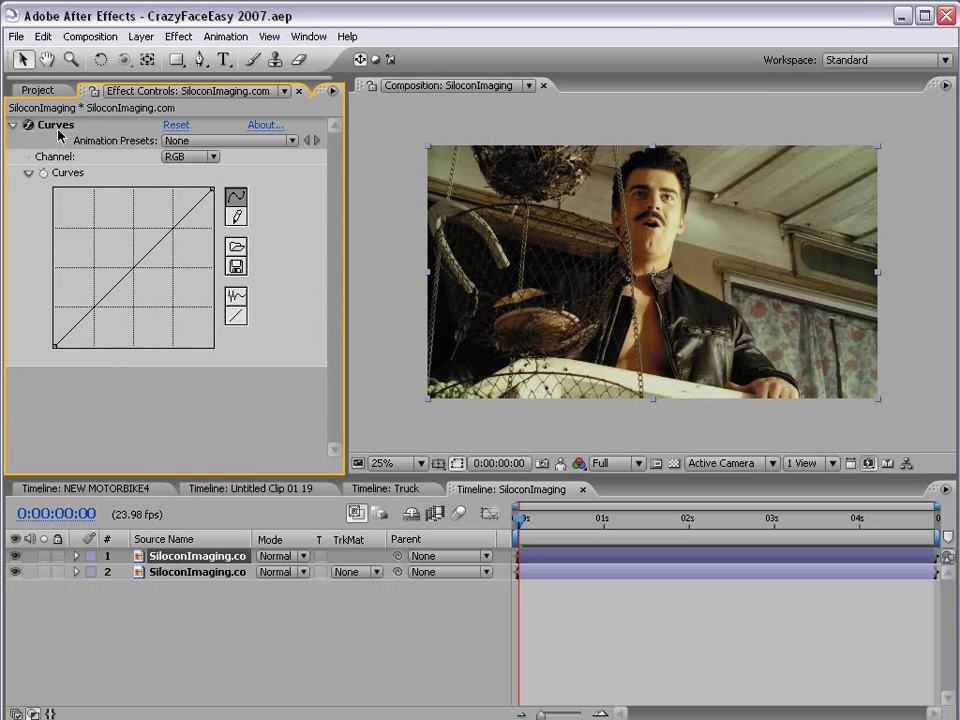
Step: Add a Tint effect to the duplicated layer and place it above Curves
left_click(179, 36)
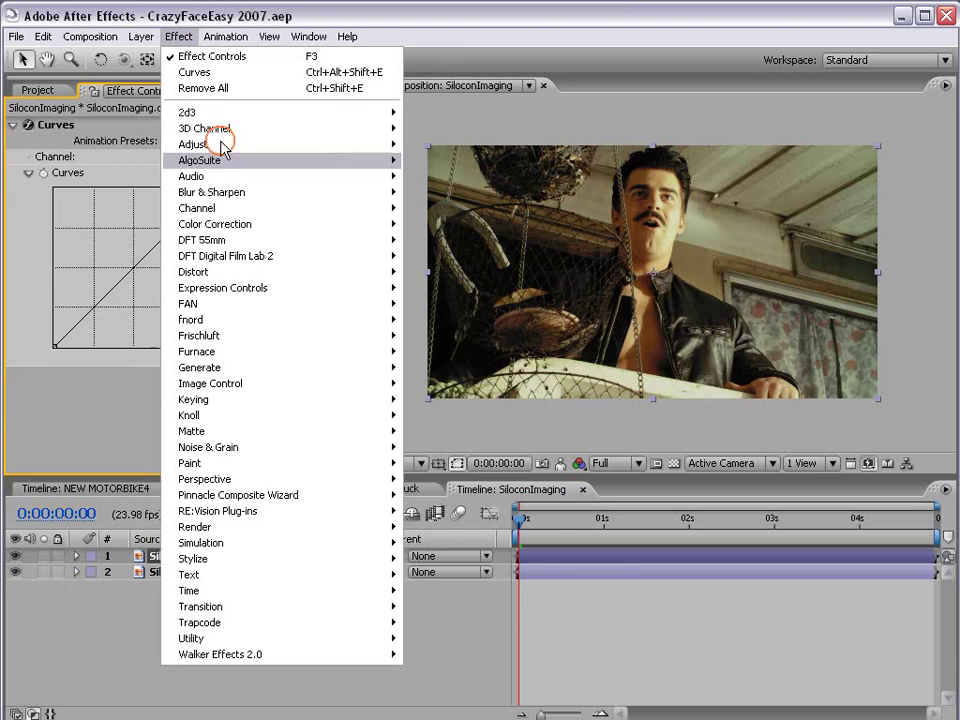
mouse_move(200, 224)
left_click(430, 606)
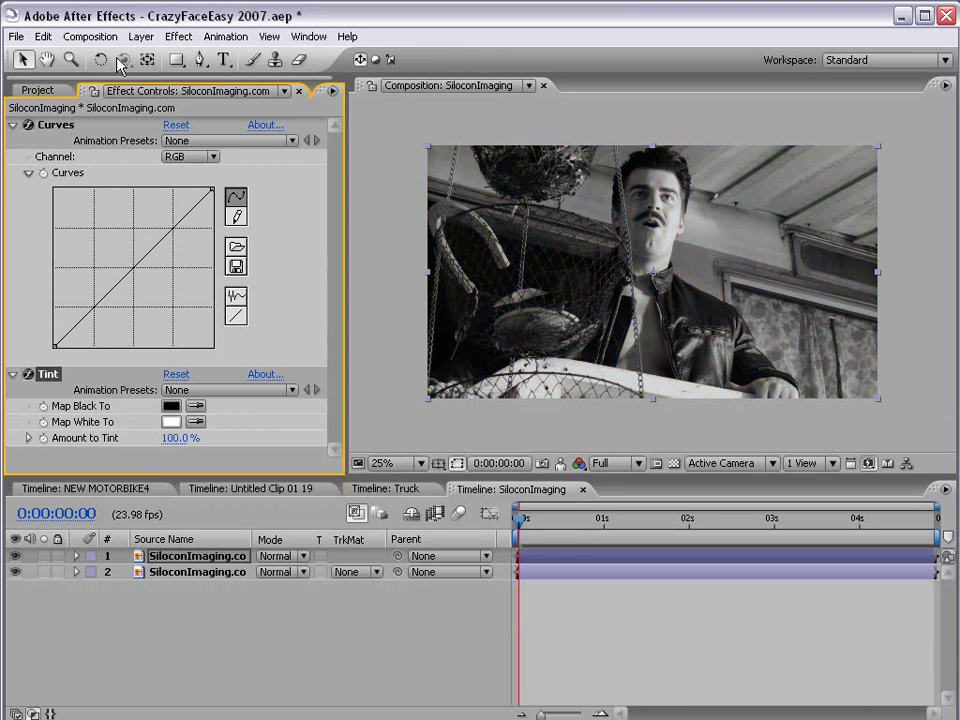
left_click(13, 125)
left_click_drag(55, 125, 72, 205)
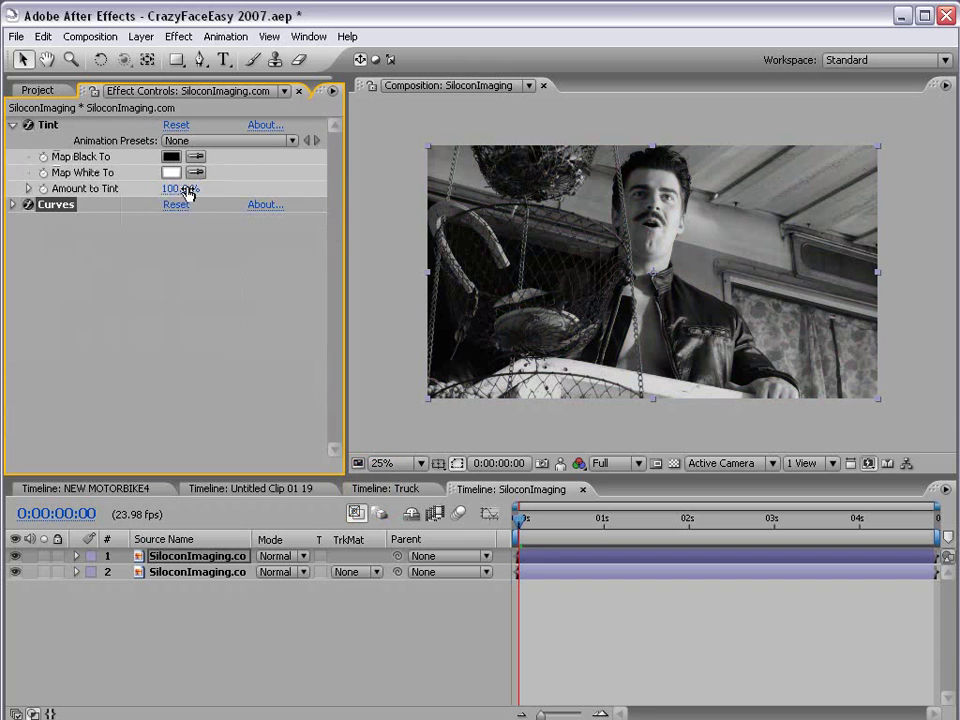
left_click(12, 205)
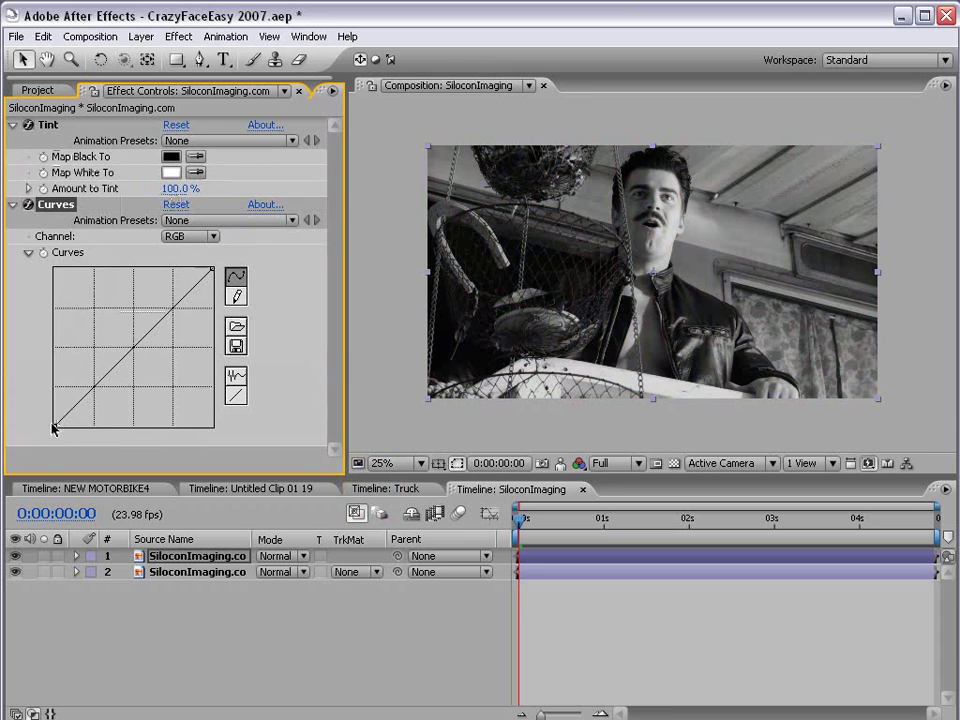
Step: Crush the duplicate's RGB curve to high contrast by moving the black point far inward and the white point slightly inward
left_click_drag(54, 426, 128, 444)
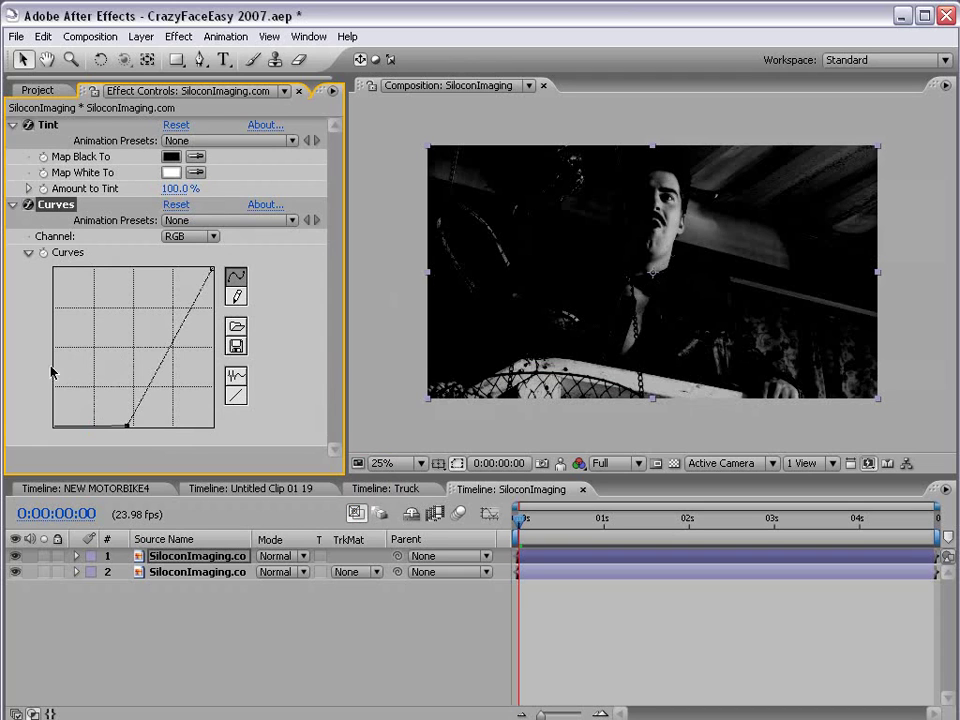
left_click_drag(127, 425, 157, 443)
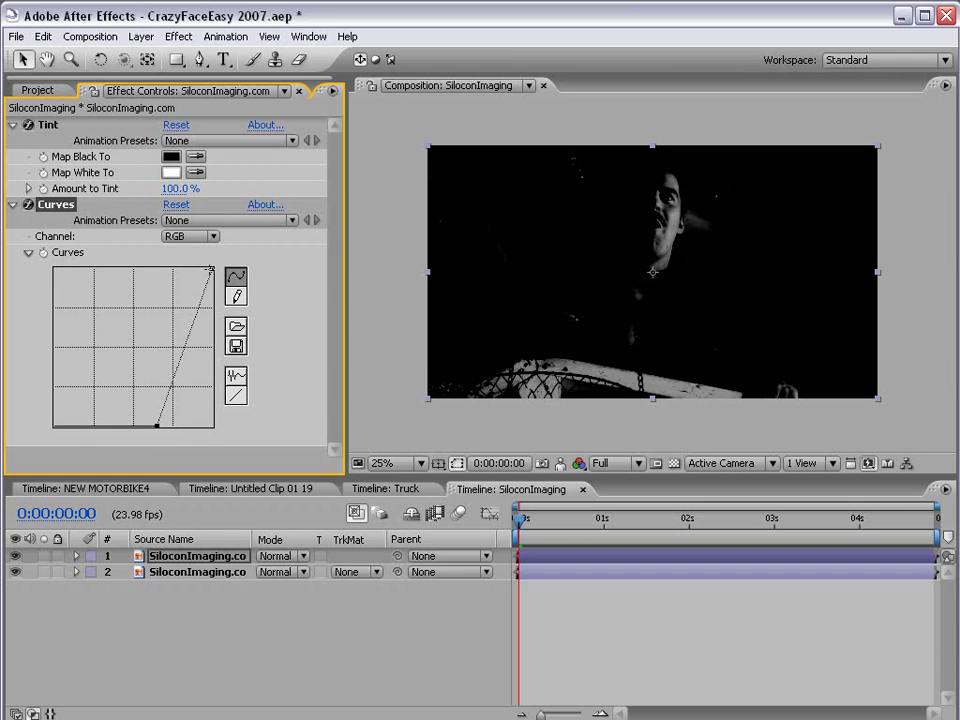
left_click_drag(211, 269, 203, 270)
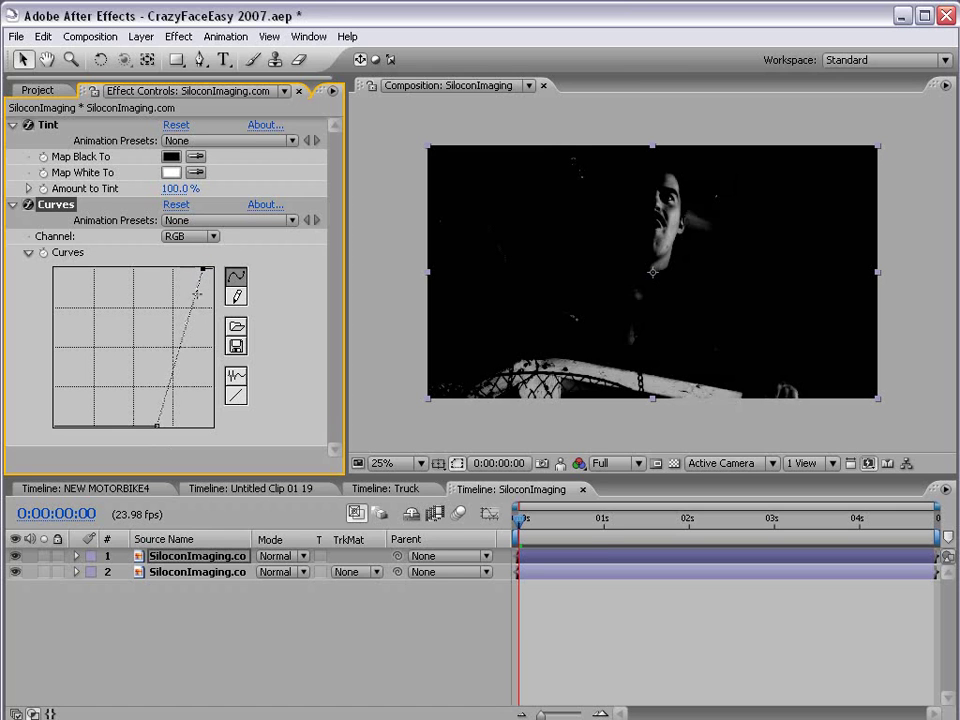
Step: Create an adjustment layer beneath the black-and-white duplicate and rename the duplicate Matte
left_click(146, 38)
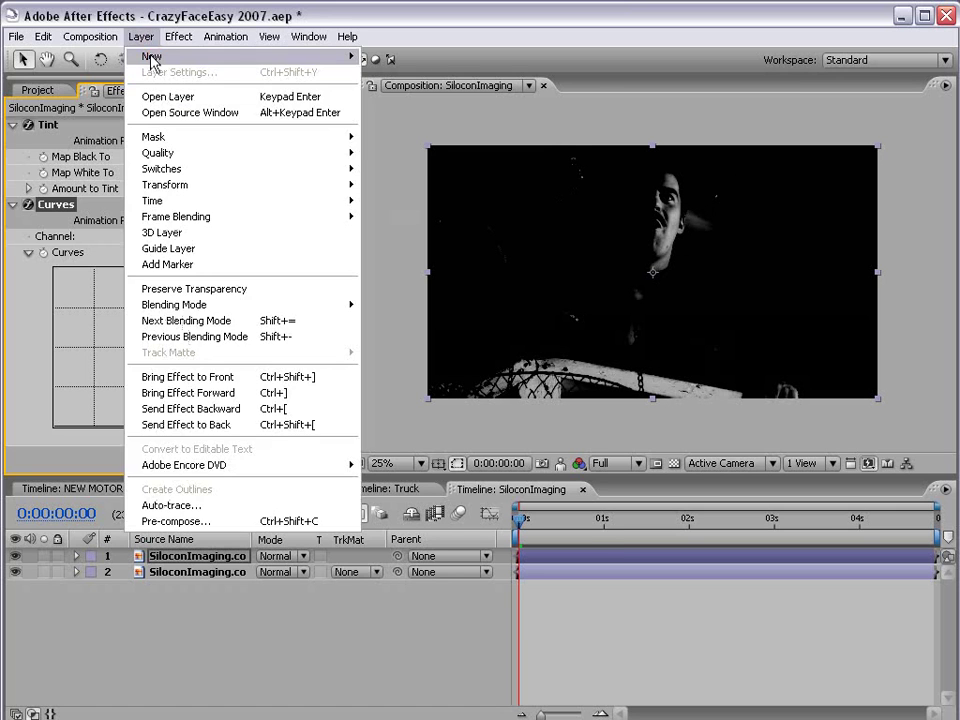
mouse_move(152, 56)
left_click(428, 134)
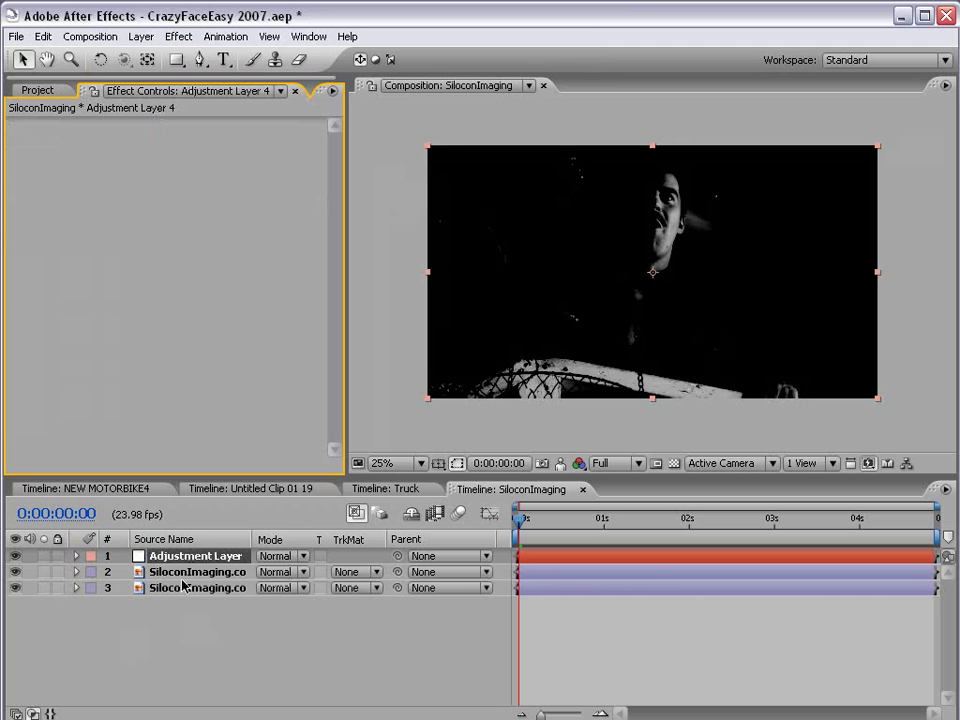
left_click_drag(191, 588, 160, 558)
key("Return")
type("Matte")
key("Return")
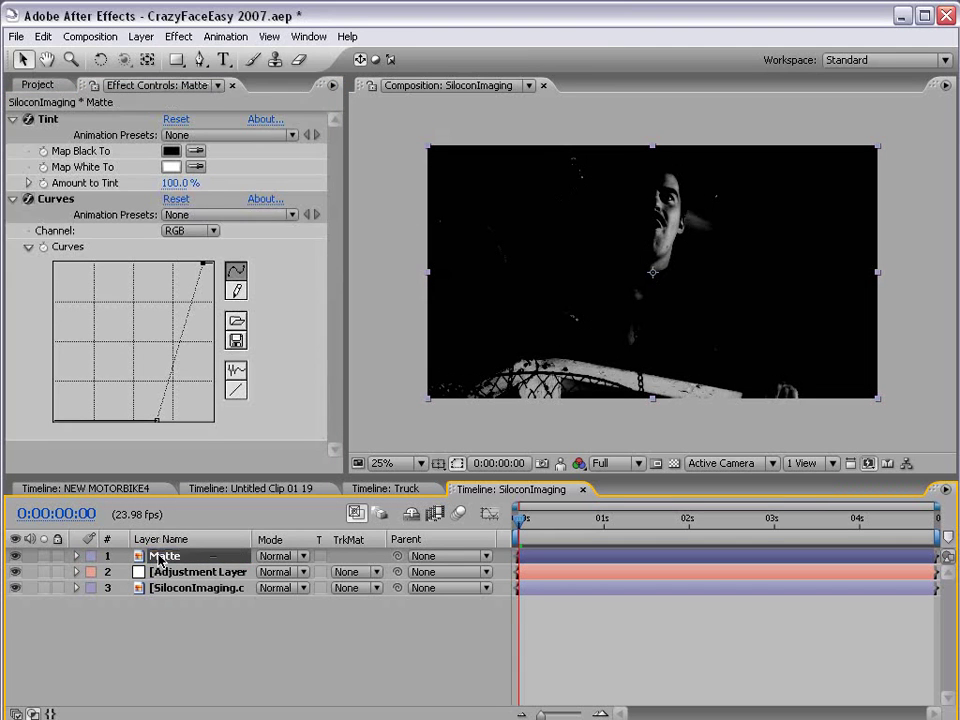
Step: Apply Curves to the adjustment layer and set its track matte to Luma Matte "Matte"
left_click(160, 572)
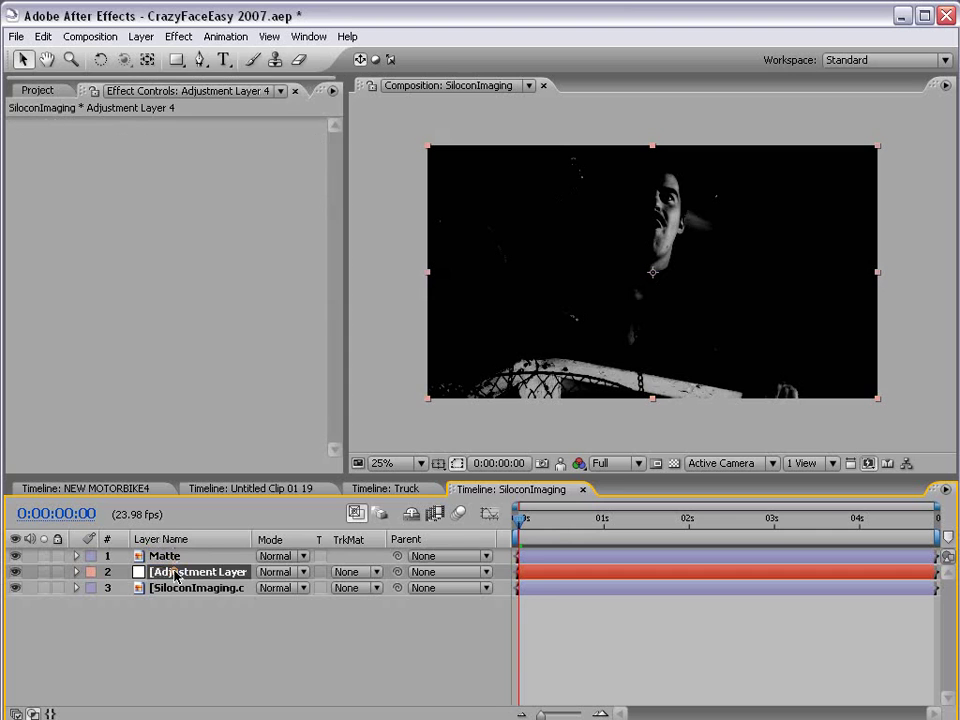
left_click(178, 36)
mouse_move(371, 225)
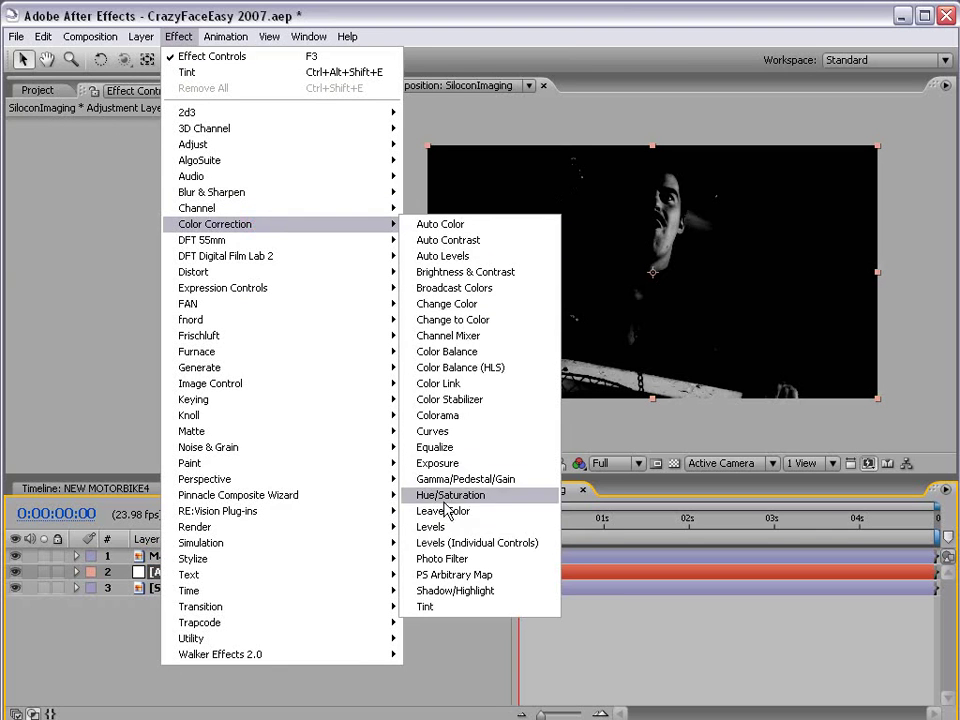
left_click(440, 431)
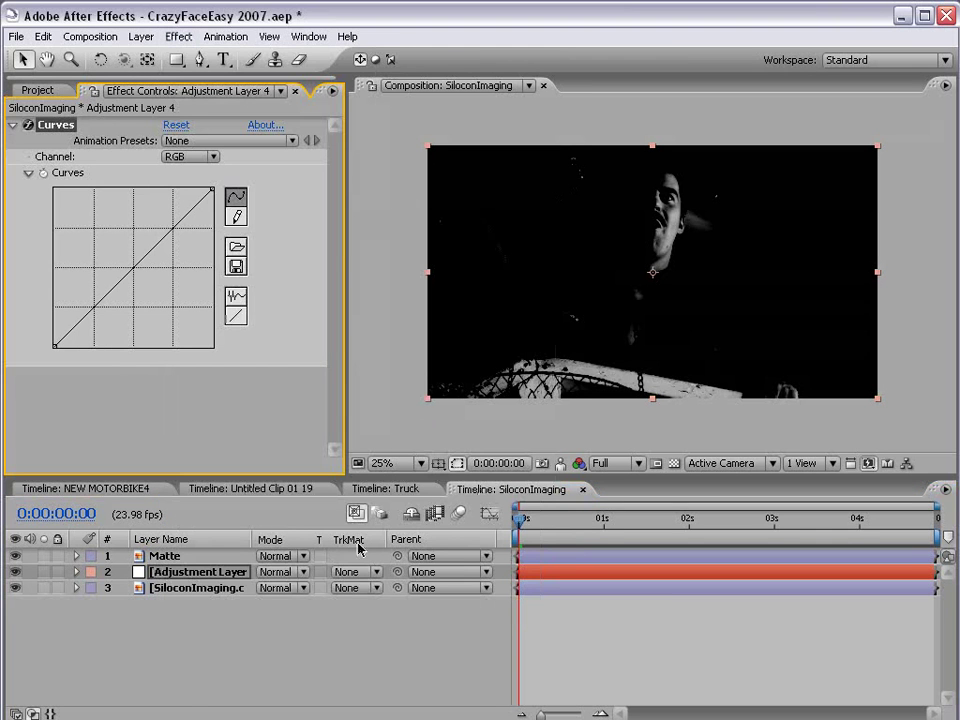
left_click(355, 572)
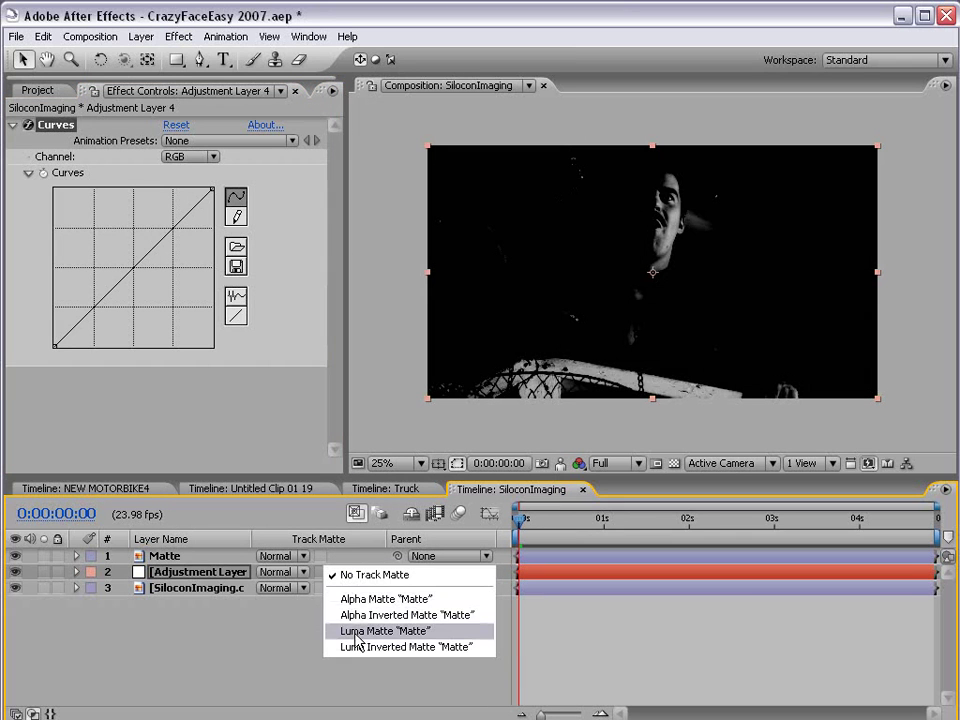
left_click(397, 631)
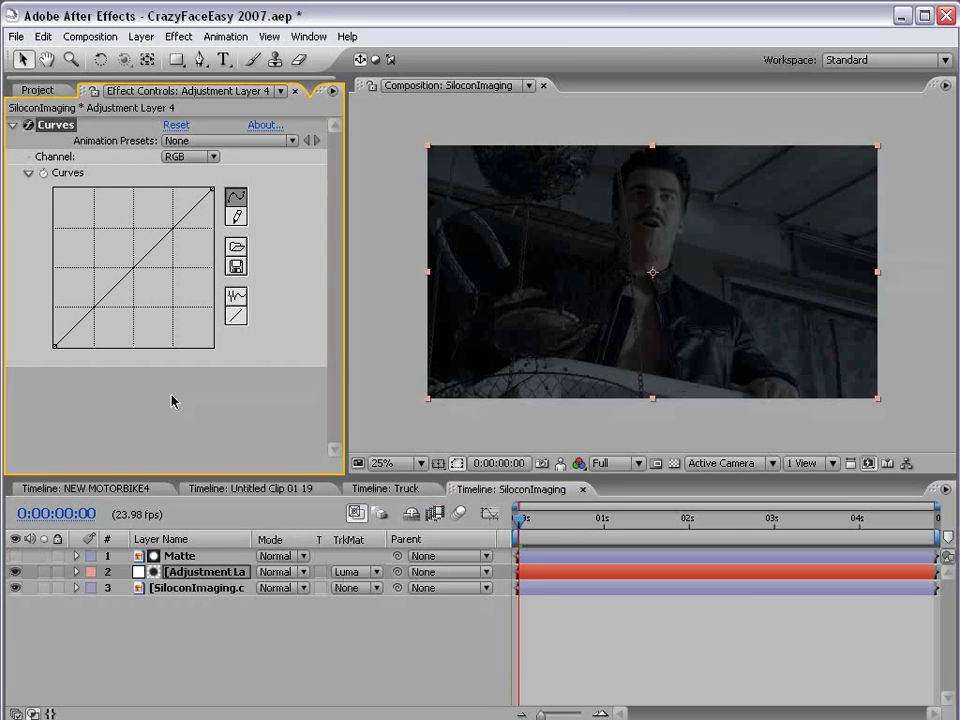
Step: Brighten the adjustment layer's highlights by raising the middle of its RGB curve, and tint them blue by raising the Blue curve
left_click_drag(135, 266, 121, 231)
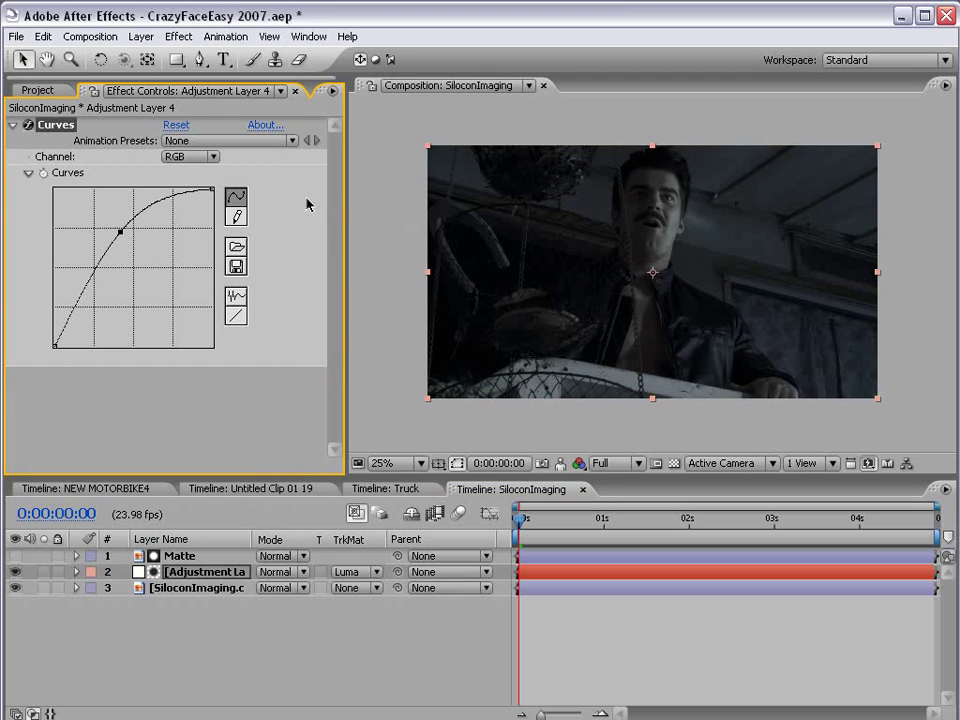
left_click(190, 156)
left_click(189, 176)
mouse_move(133, 266)
left_mouse_down()
mouse_move(156, 287)
mouse_move(120, 255)
left_mouse_up()
left_click(173, 156)
left_click(189, 188)
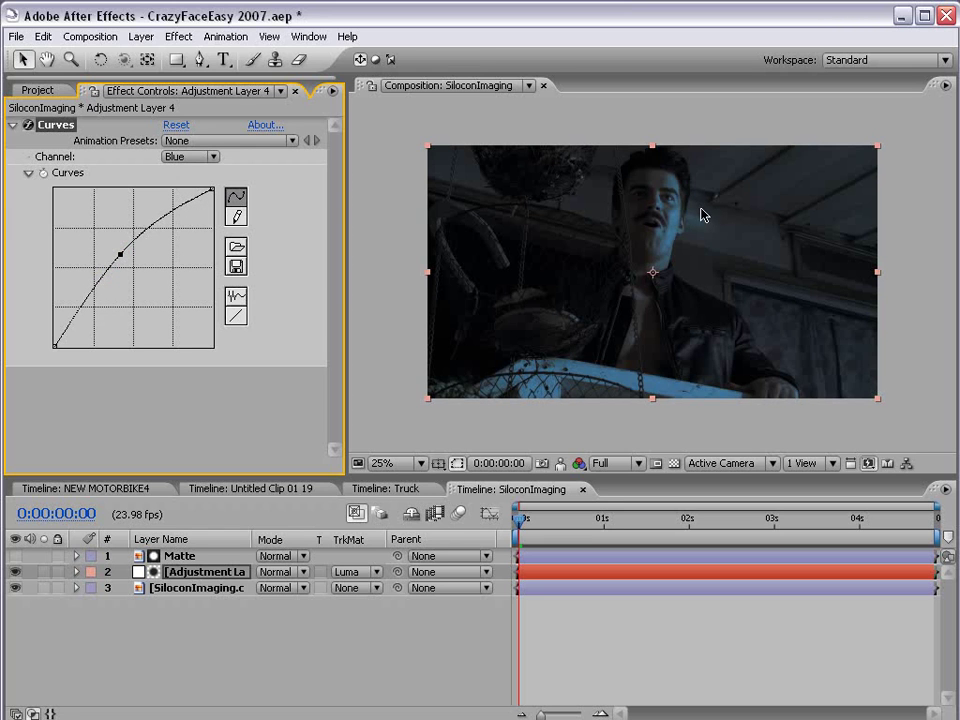
key("period")
left_click_drag(672, 190, 675, 277)
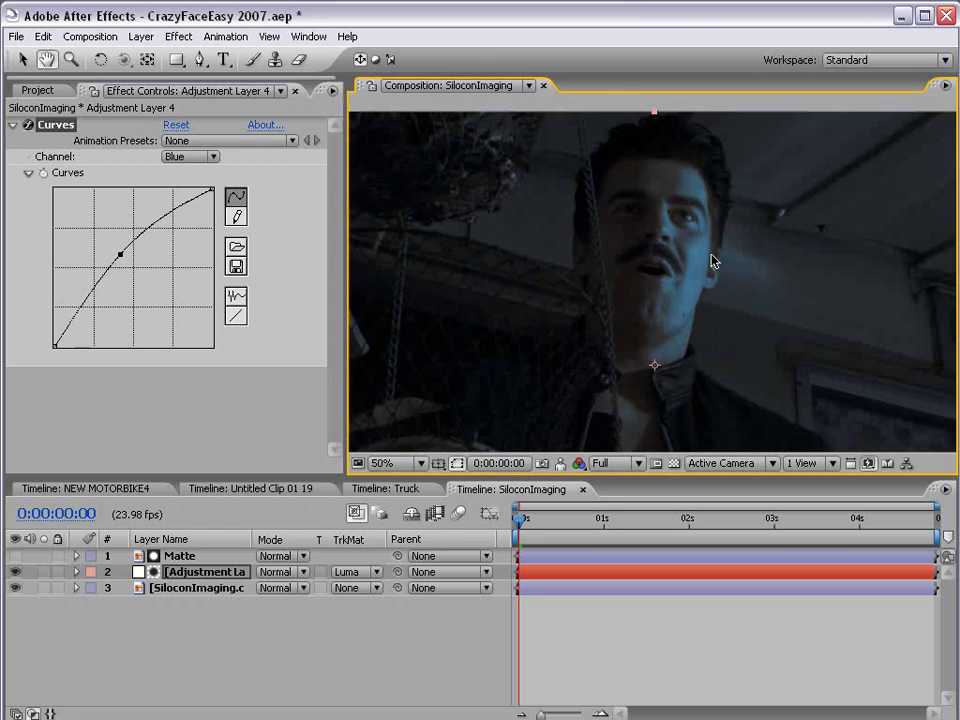
key("comma")
left_click_drag(696, 326, 692, 284)
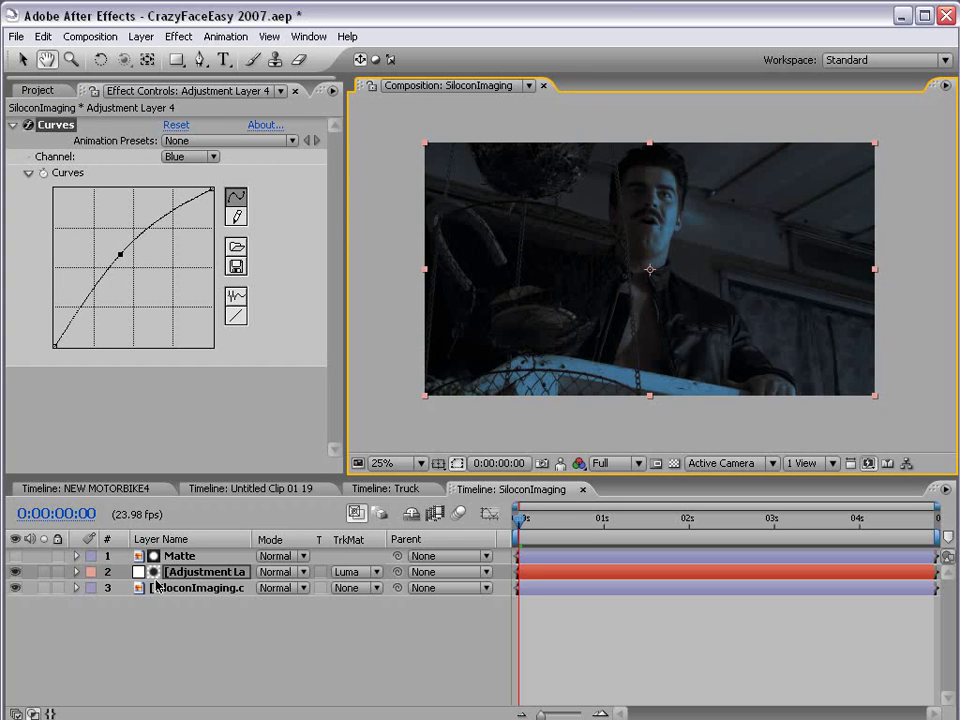
Step: Duplicate the graded footage layer, move the copy to the top of the stack and delete all its effects
left_click(190, 589)
key("ctrl+d")
left_click_drag(180, 591, 183, 556)
left_click(285, 392)
key("ctrl+a")
key("Delete")
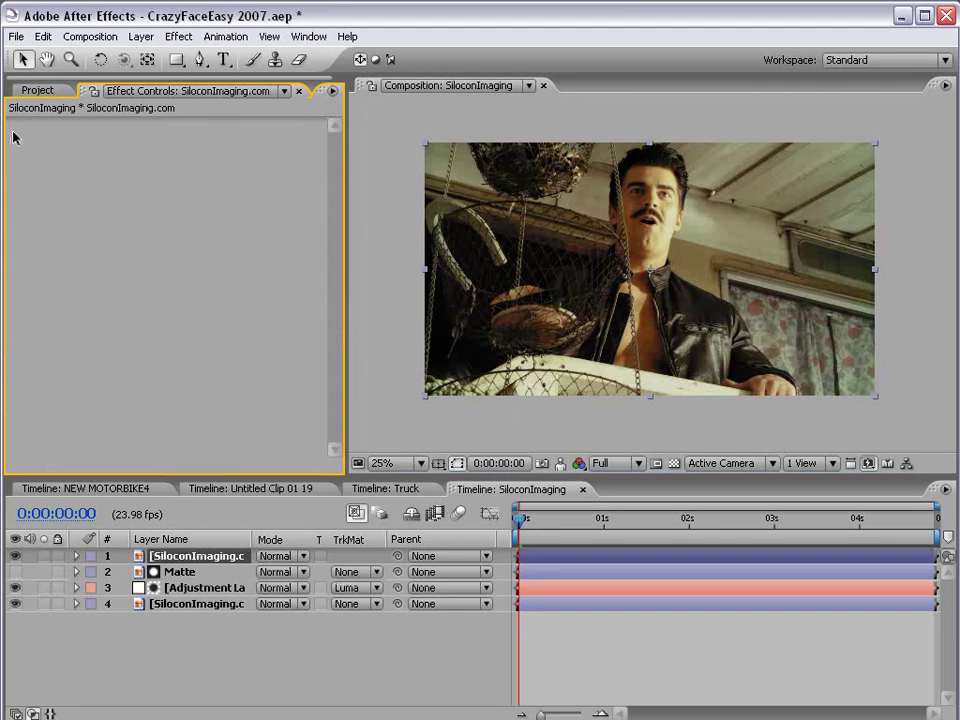
Step: Draw a four-point Pen mask on the ungraded copy around the curtained window, extending beyond the frame edges
left_click(203, 62)
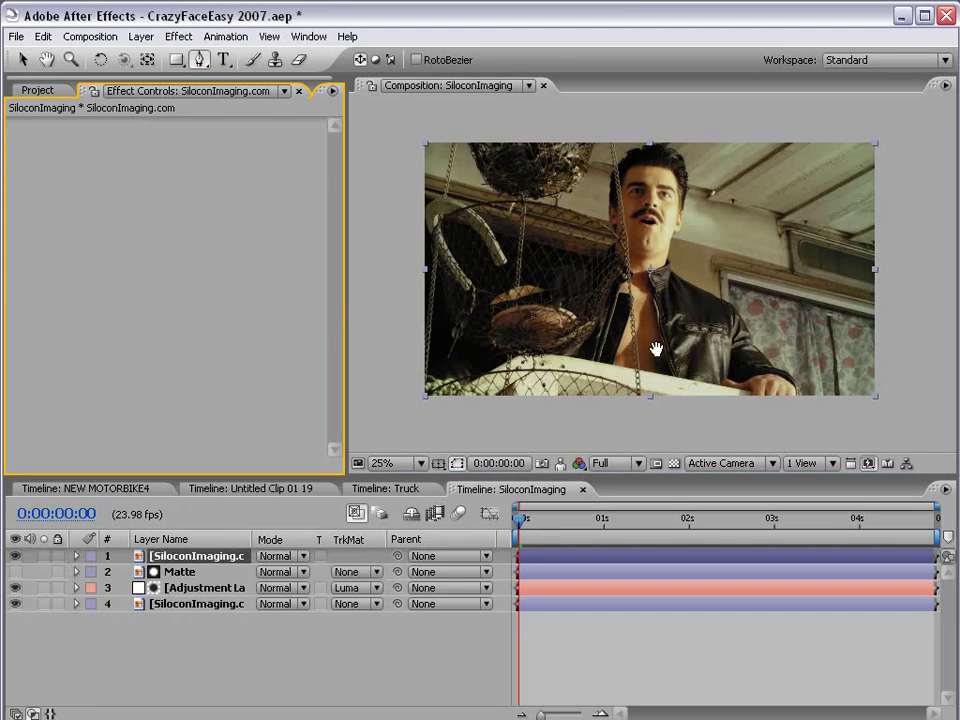
key("space")
left_click_drag(679, 355, 555, 338)
scroll(555, 338, "up", 1)
left_click_drag(625, 378, 561, 281)
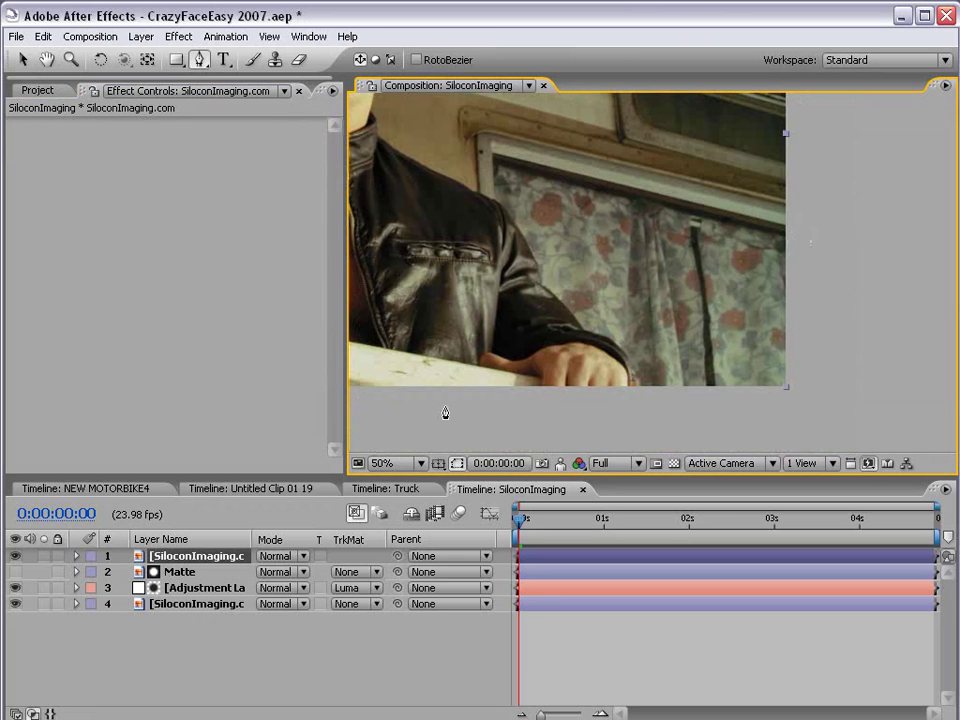
left_click(879, 255)
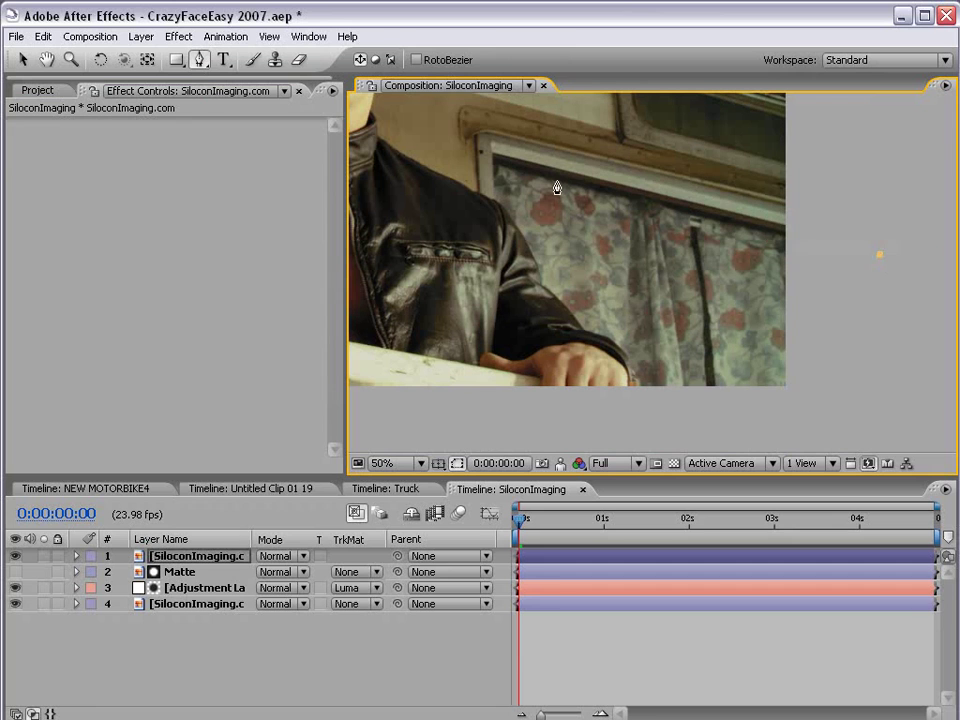
left_click(496, 160)
left_click(508, 427)
left_click(881, 437)
left_click(880, 257)
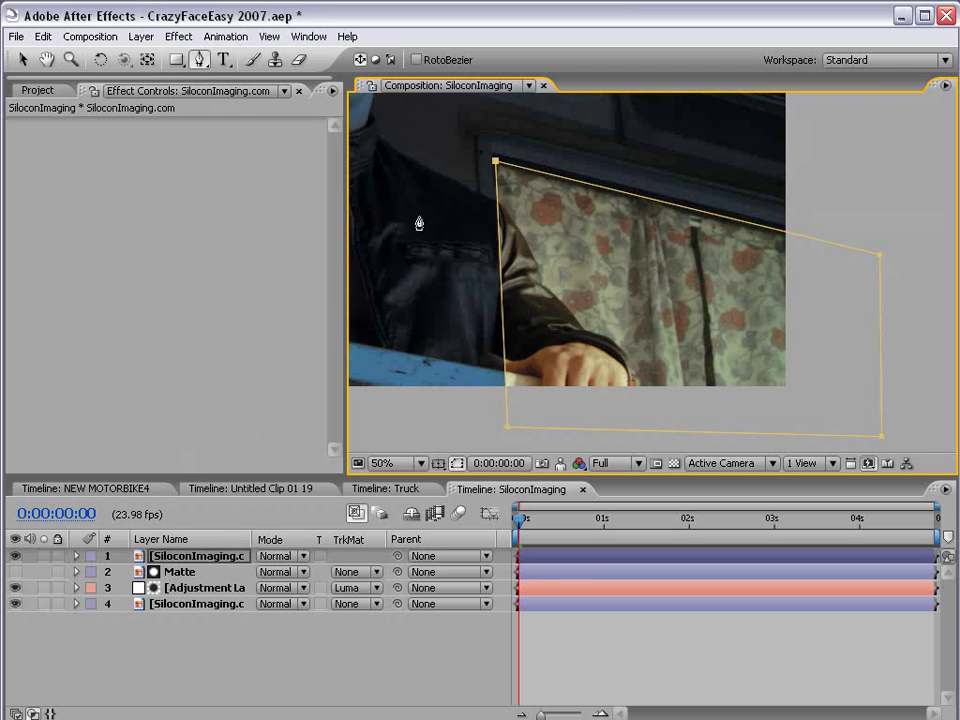
Step: Draw a second Pen mask on the same layer following the man's shoulder, sleeve and hand where they overlap the window
left_click(409, 157)
left_click_drag(516, 230, 548, 284)
left_click(580, 325)
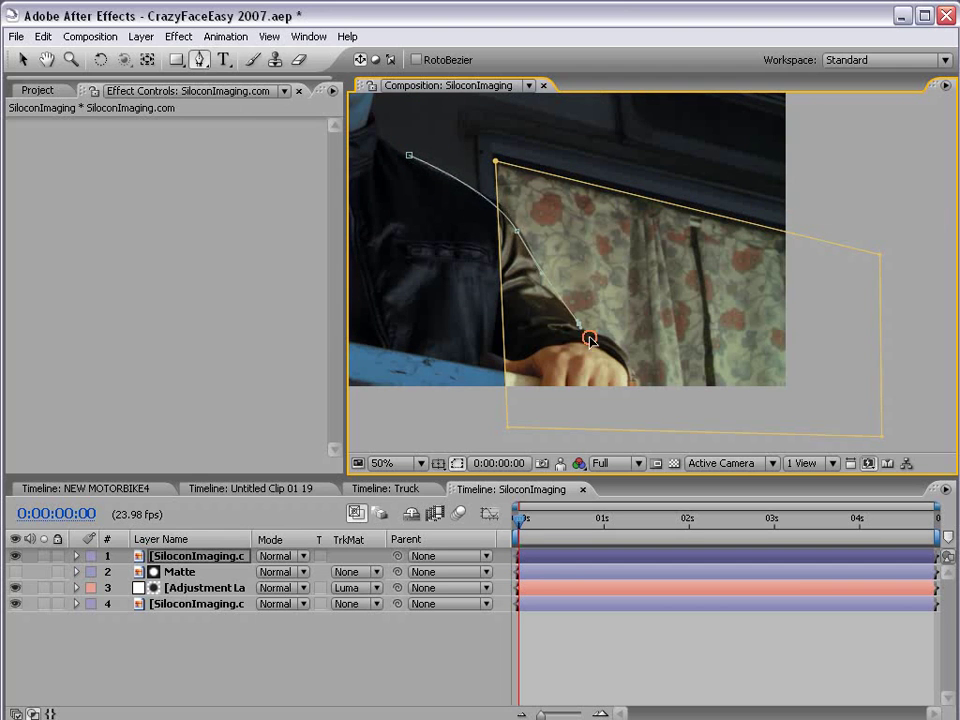
left_click(622, 355)
left_click(632, 377)
left_click(628, 437)
left_click(470, 437)
left_click(409, 157)
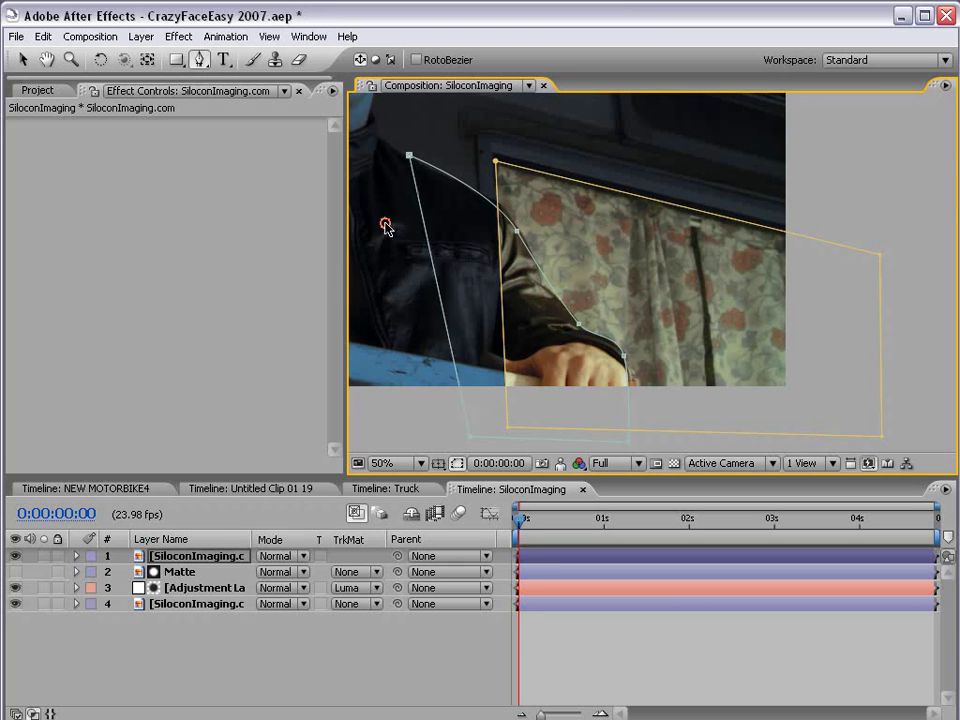
Step: Reveal the layer's mask properties and set Mask 2 to Subtract so the arm is cut out of the window
left_click(172, 563)
key("m")
key("m")
scroll(158, 602, "down", 2)
left_click(295, 613)
left_click(285, 628)
left_click(530, 617)
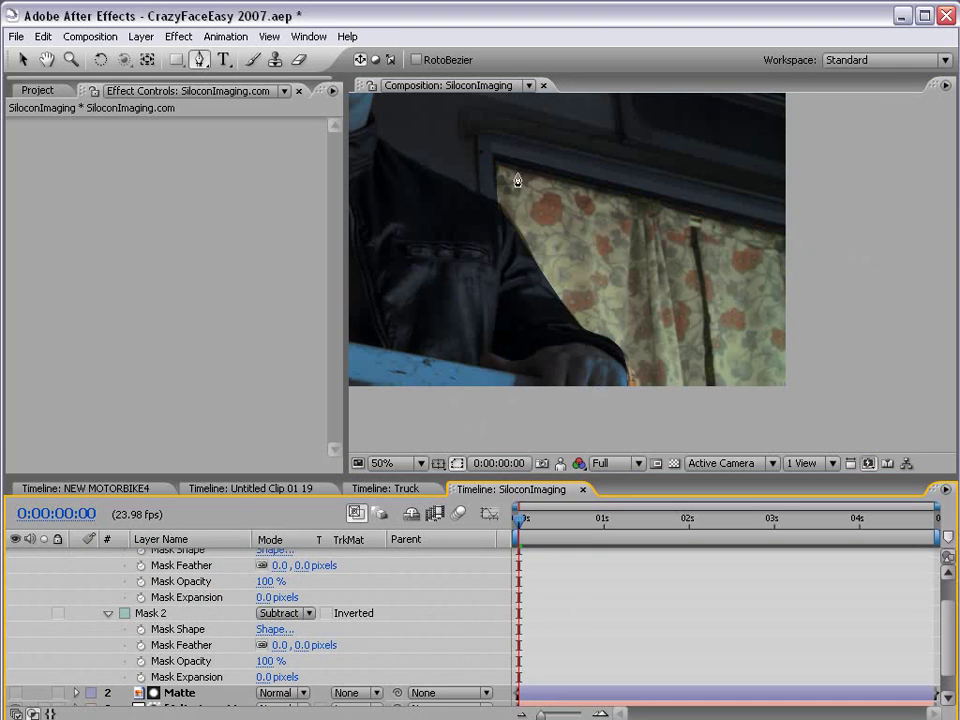
Step: Examine the edges of Mask 1 and Mask 2 along the window frame and the jacket sleeve
left_click_drag(543, 571, 545, 612)
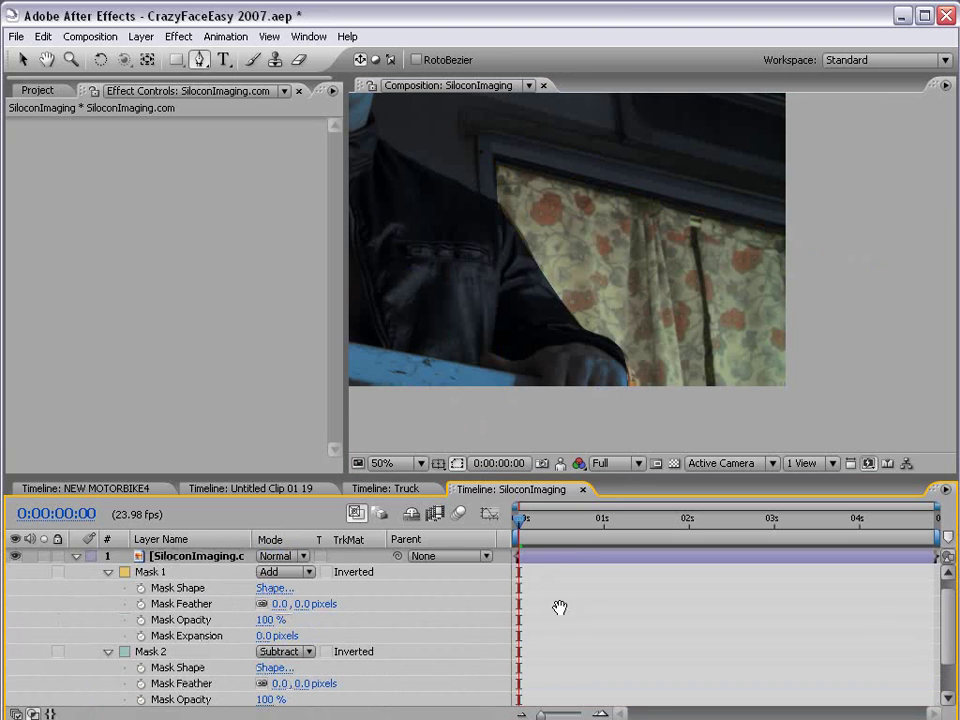
left_click(544, 558)
scroll(519, 249, "up", 1)
left_click_drag(398, 187, 501, 253)
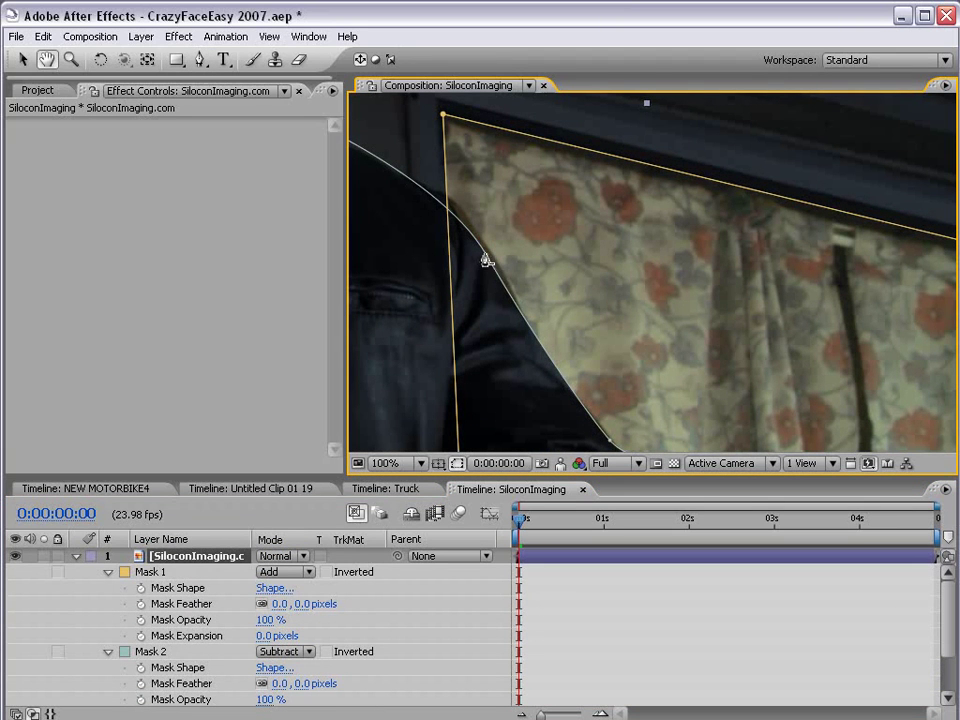
left_click(289, 539)
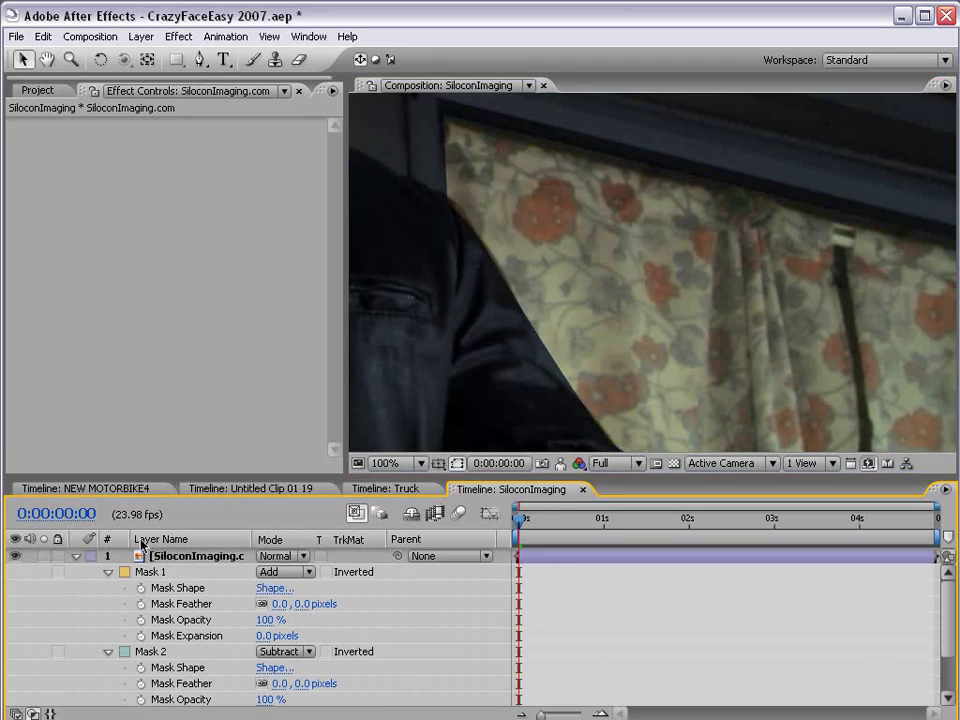
left_click(152, 572)
left_click_drag(697, 140, 557, 122)
scroll(557, 122, "down", 2)
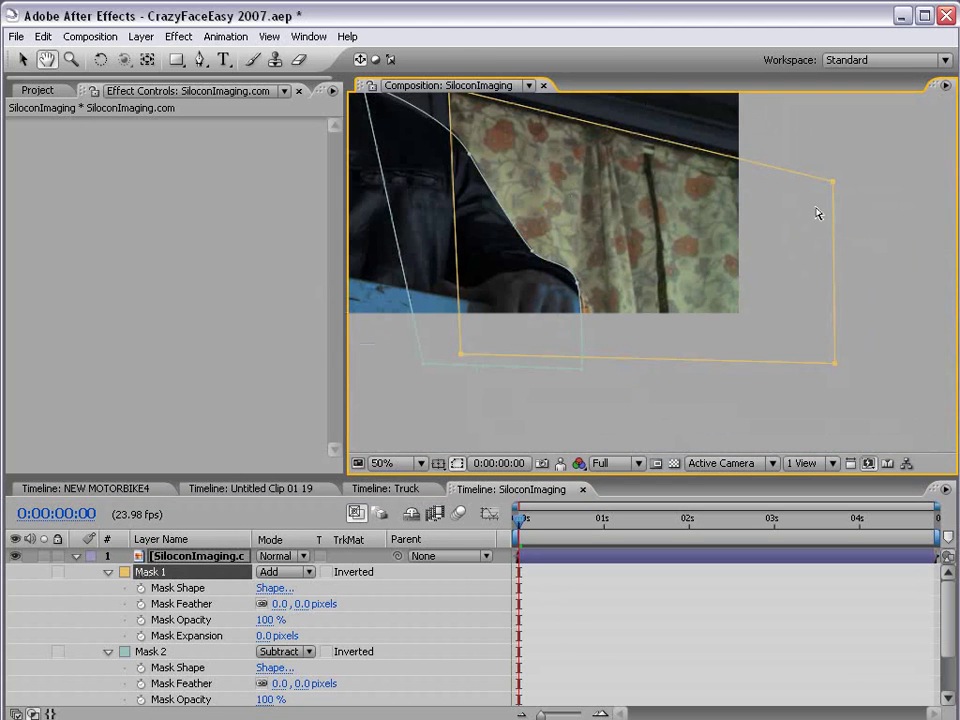
left_click(152, 651)
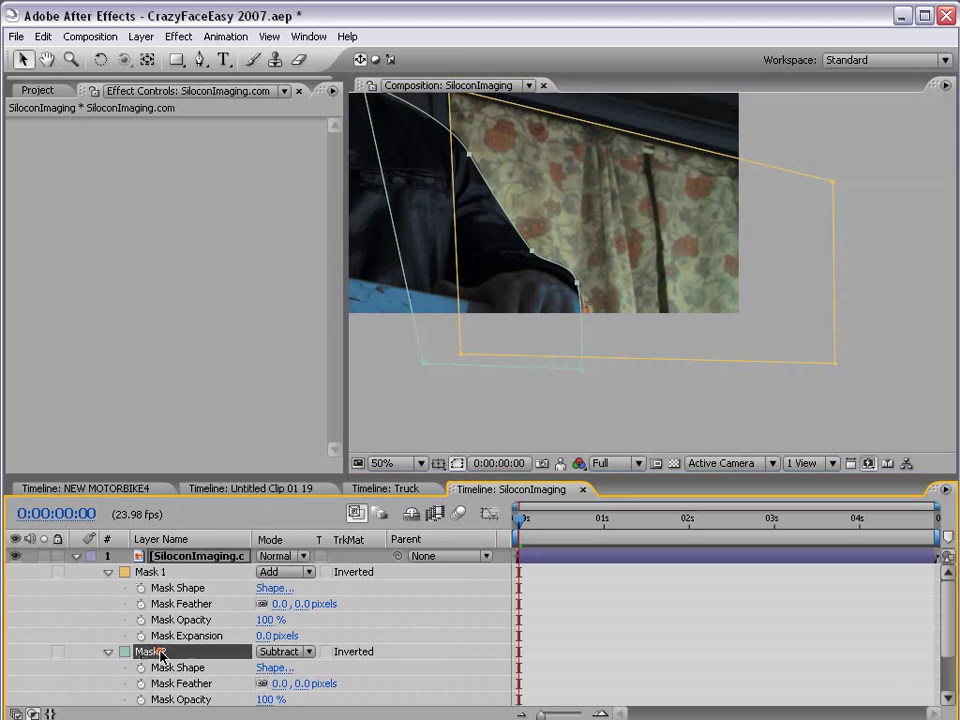
scroll(439, 300, "up", 1)
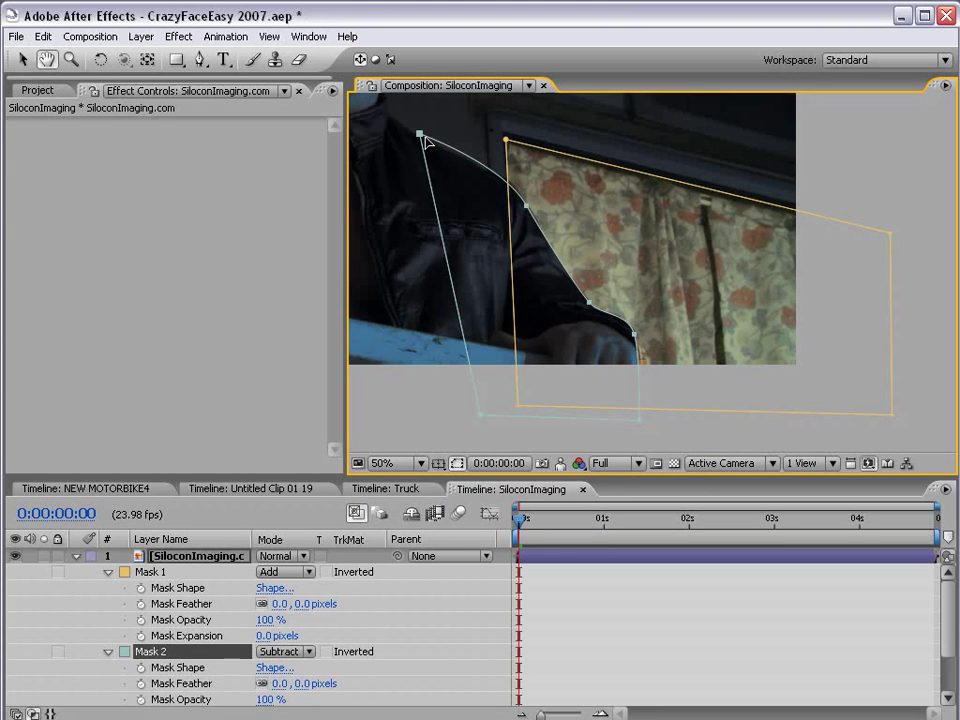
left_click(613, 560)
key("v")
left_click(591, 608)
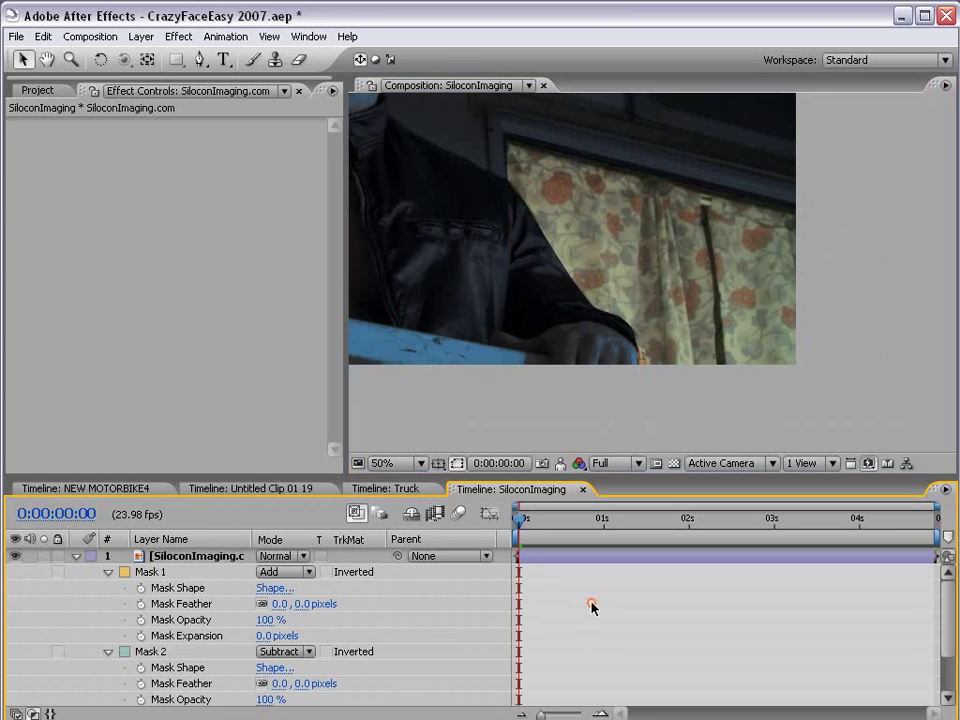
Step: Set the feather of Mask 1 around the curtained window to 2 pixels
left_click(303, 604)
type("2")
key("Return")
scroll(418, 568, "down", 2)
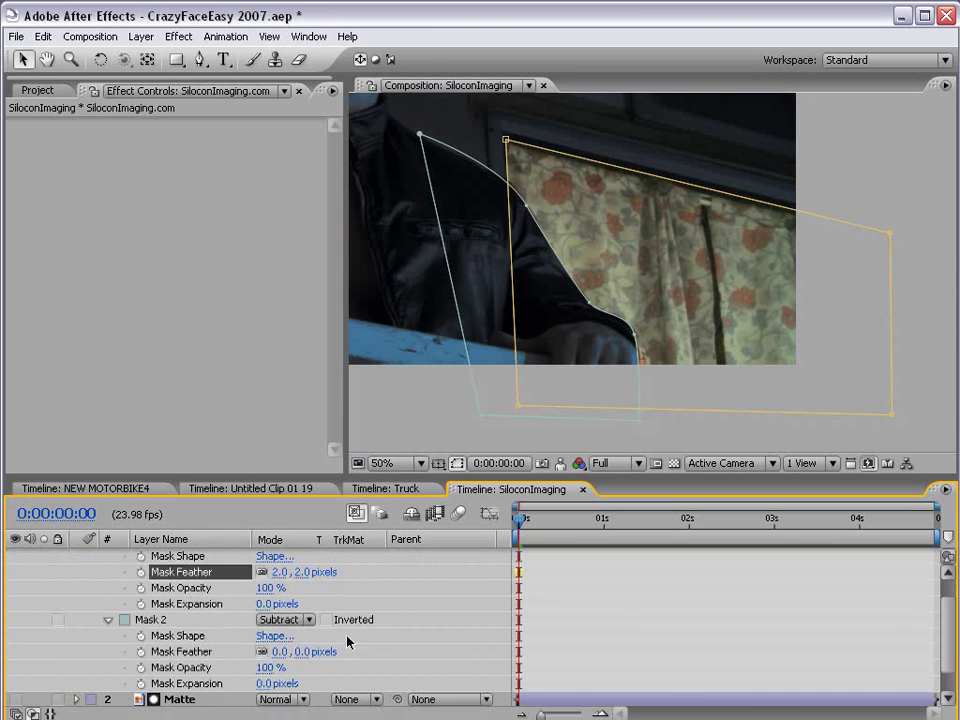
Step: Set the feather of Mask 2 around the man's arm to 2 pixels
left_click(301, 651)
type("2")
key("Return")
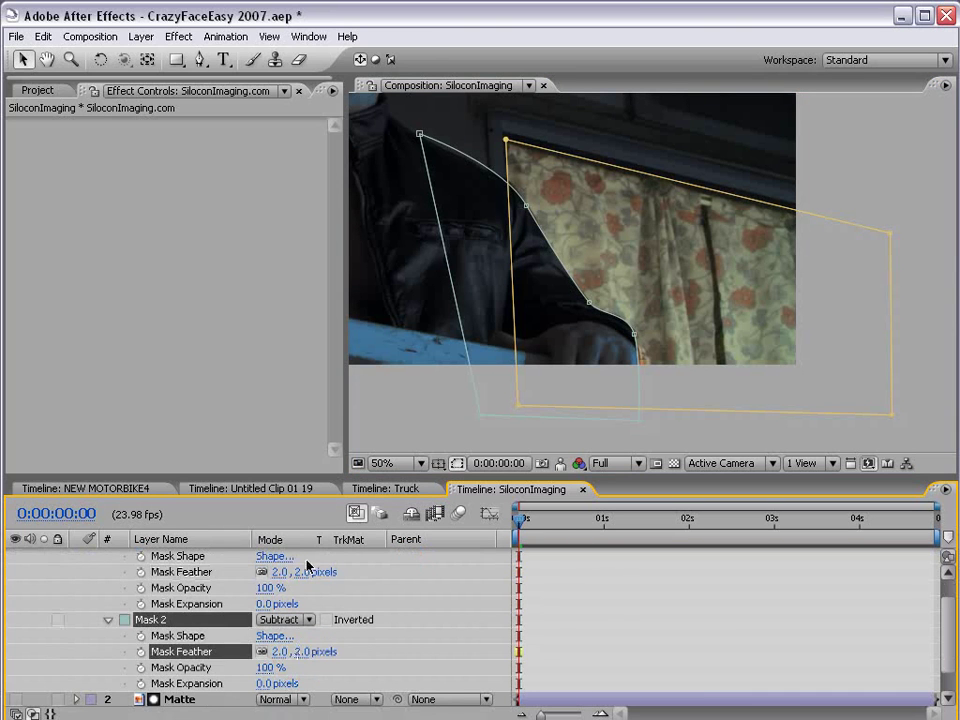
left_click(573, 612)
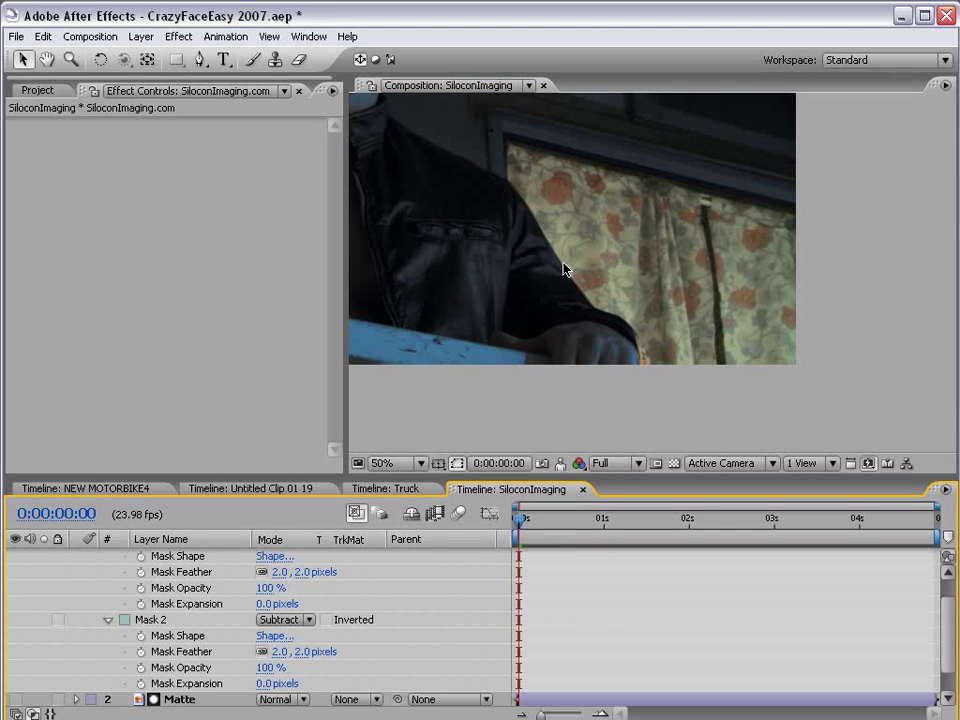
Step: Add a Curves effect to the masked window layer and raise the RGB midtones slightly to brighten the curtains
scroll(549, 565, "up", 2)
left_click(553, 556)
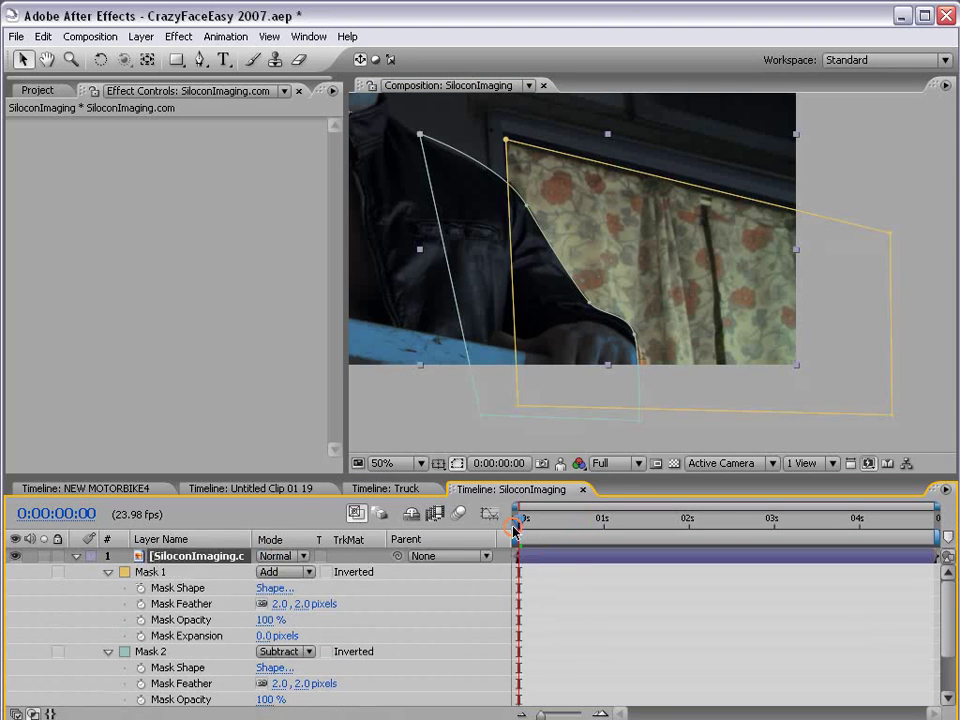
left_click(178, 36)
mouse_move(332, 225)
left_click(407, 431)
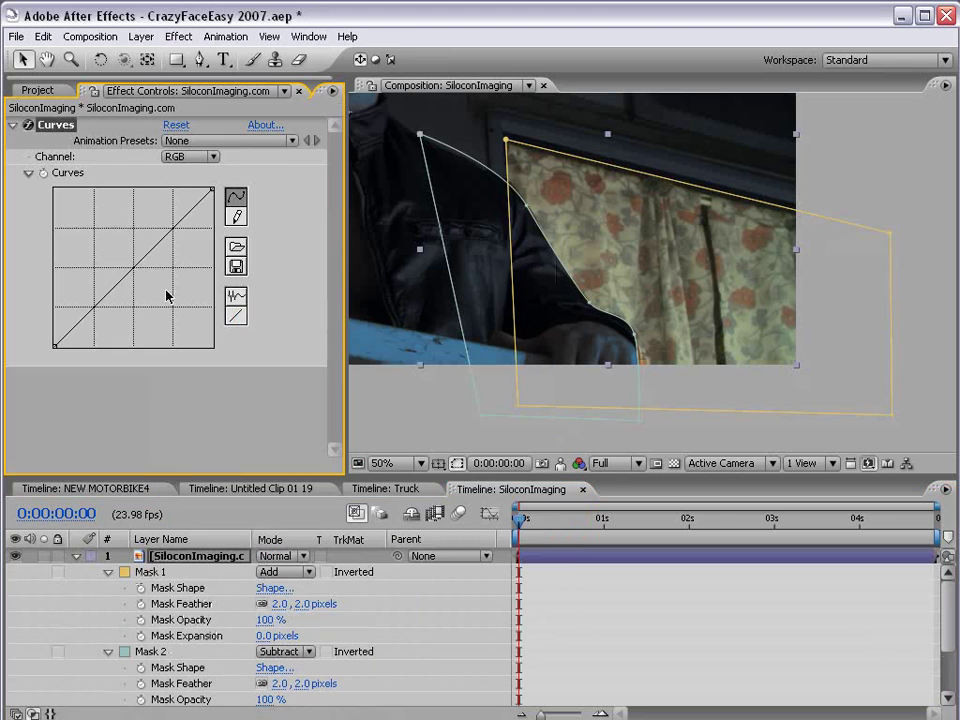
left_click_drag(130, 272, 124, 259)
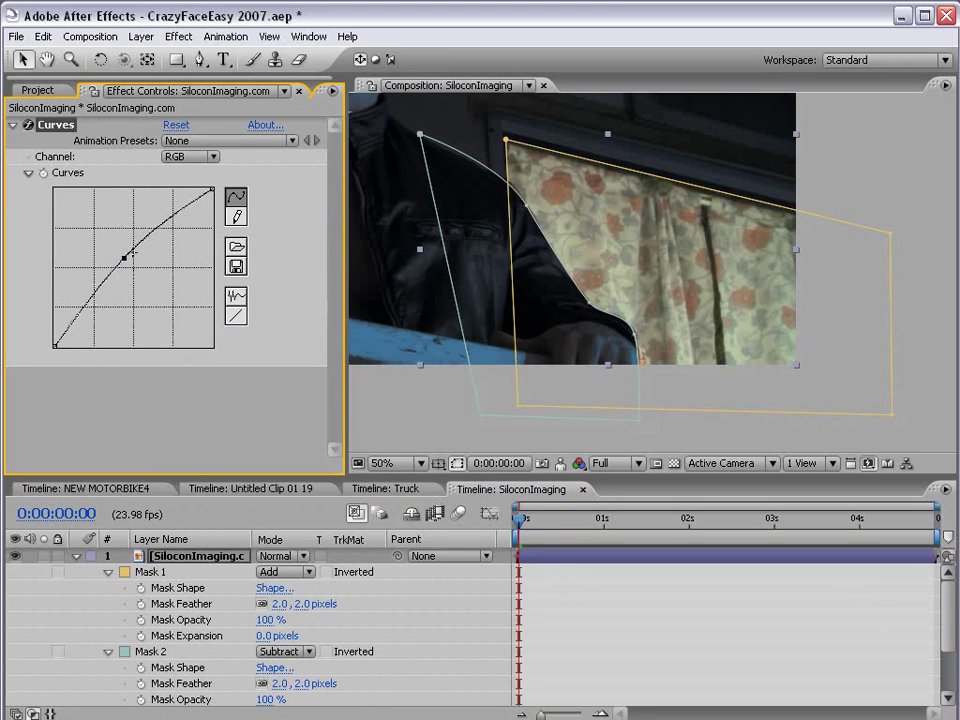
Step: Warm the curtains in Curves by raising the Red channel's midtones and lowering the Blue channel's midtones slightly
left_click(193, 156)
left_click(195, 177)
left_click_drag(136, 260, 128, 261)
left_click(189, 188)
left_click_drag(139, 261, 139, 271)
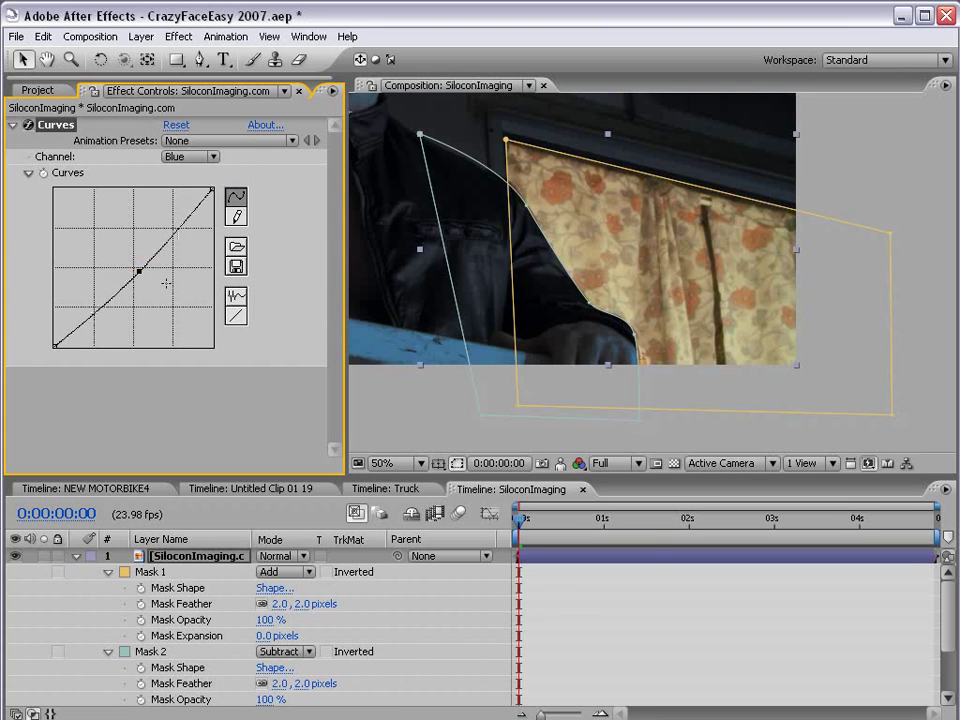
left_click(619, 594)
scroll(714, 272, "down", 2)
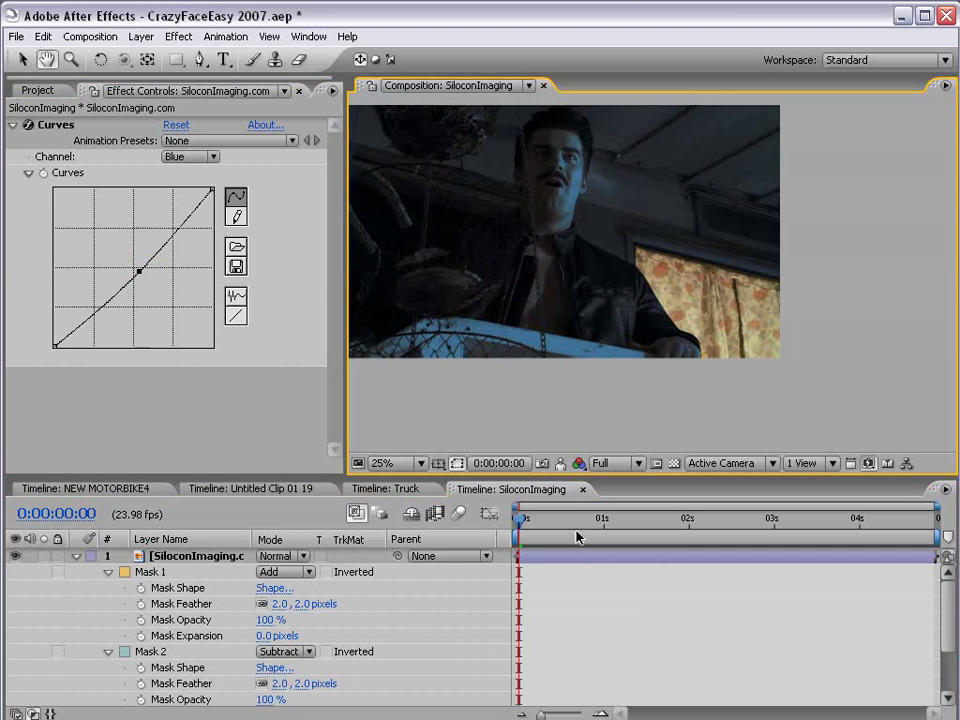
Step: Add a Glow effect to the masked window layer with a radius of 48 and an intensity of 0.4
left_click(574, 555)
left_click(180, 38)
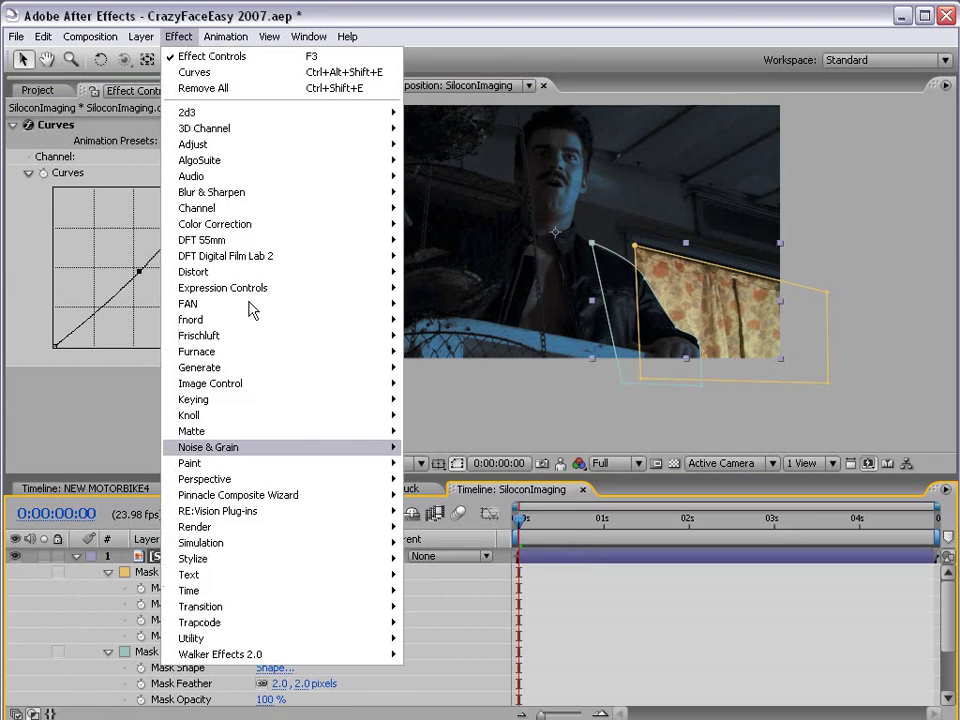
mouse_move(245, 562)
left_click(428, 686)
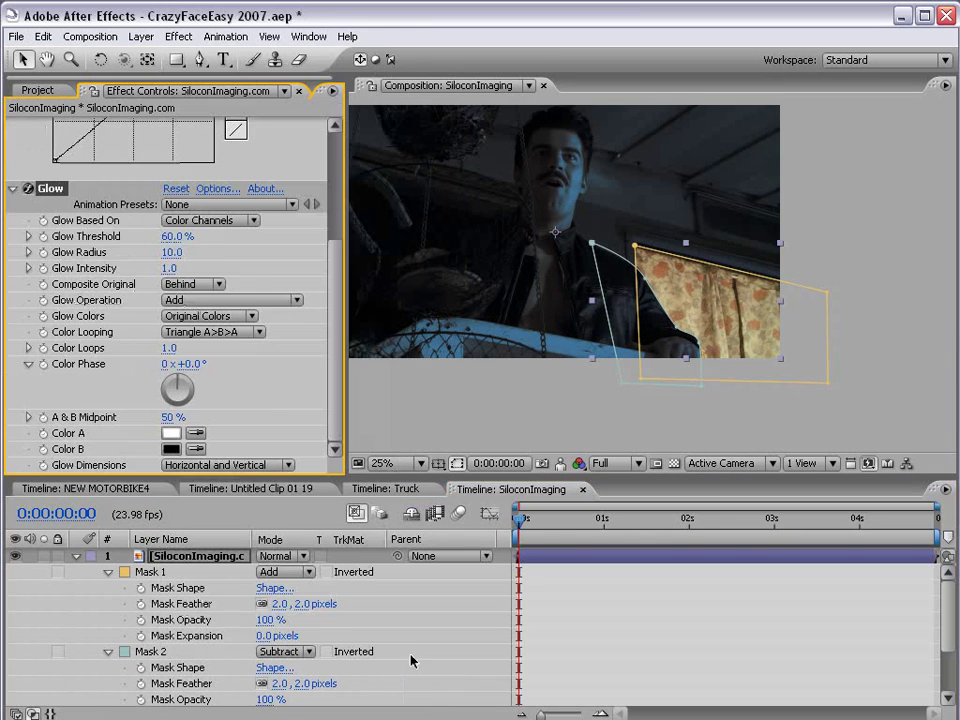
left_click_drag(178, 252, 142, 268)
key("h")
left_click_drag(710, 343, 750, 390)
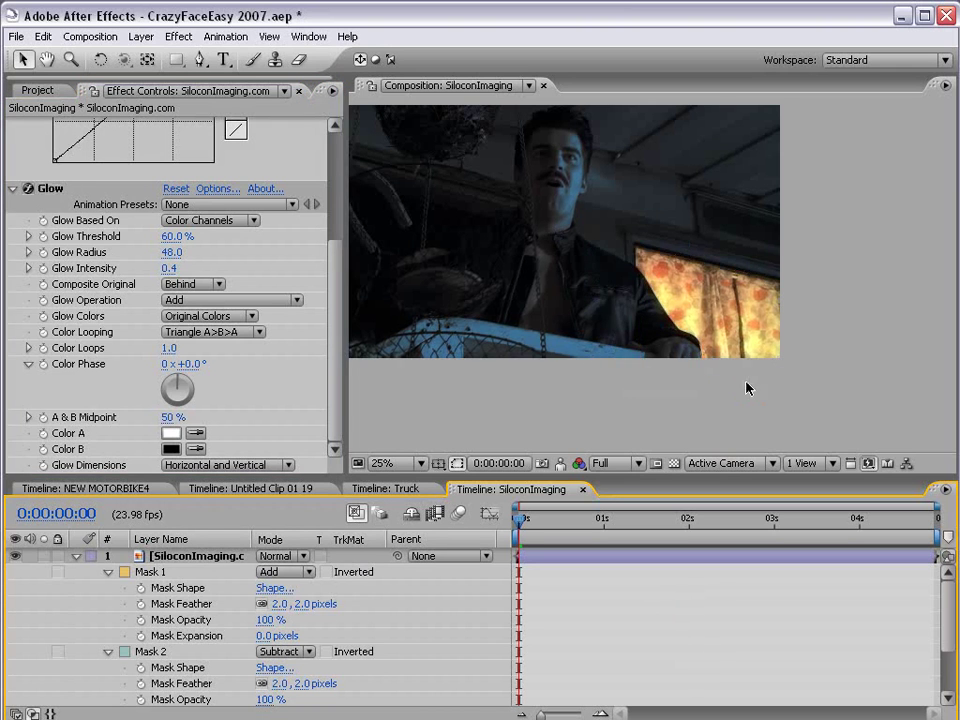
Step: Review the whole frame with the glowing window and collapse the window layer's properties
key("grave")
key("grave")
key("period")
key("comma")
key("v")
left_click(76, 557)
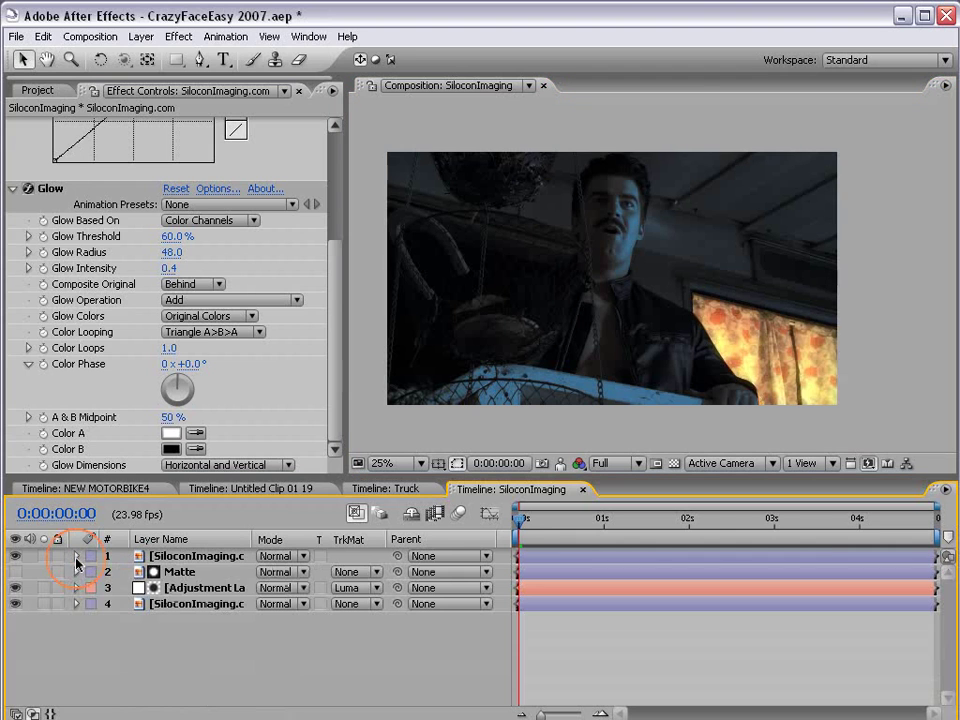
Step: In the adjustment layer's Curves, raise the Red channel's midtones and pull the Blue channel's midtones below the diagonal
left_click(178, 588)
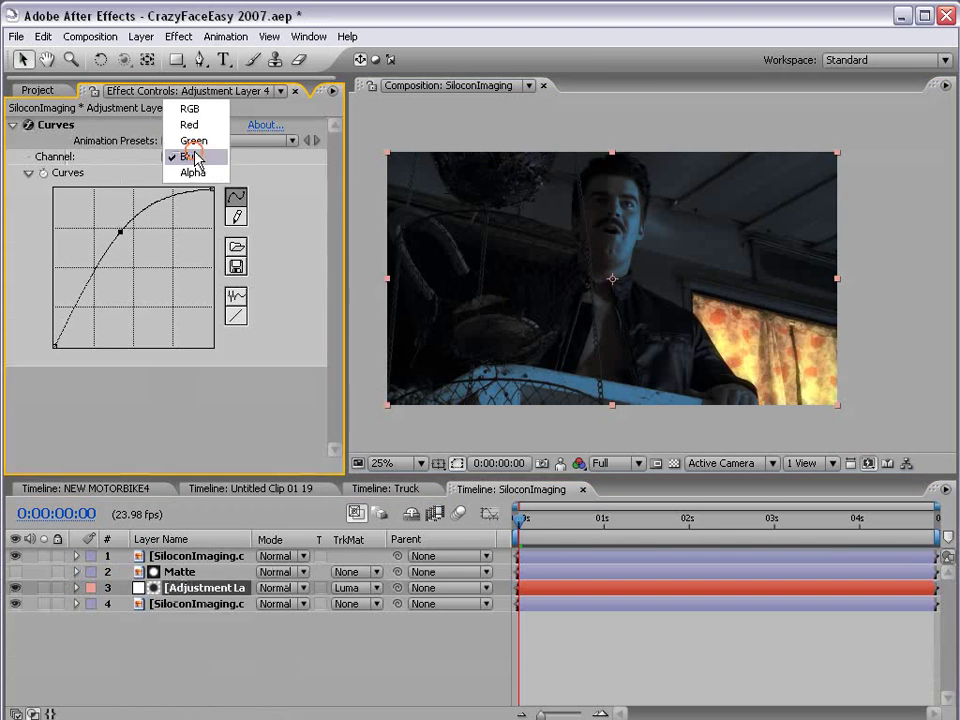
left_click(193, 157)
left_click(195, 121)
left_click_drag(152, 280, 129, 255)
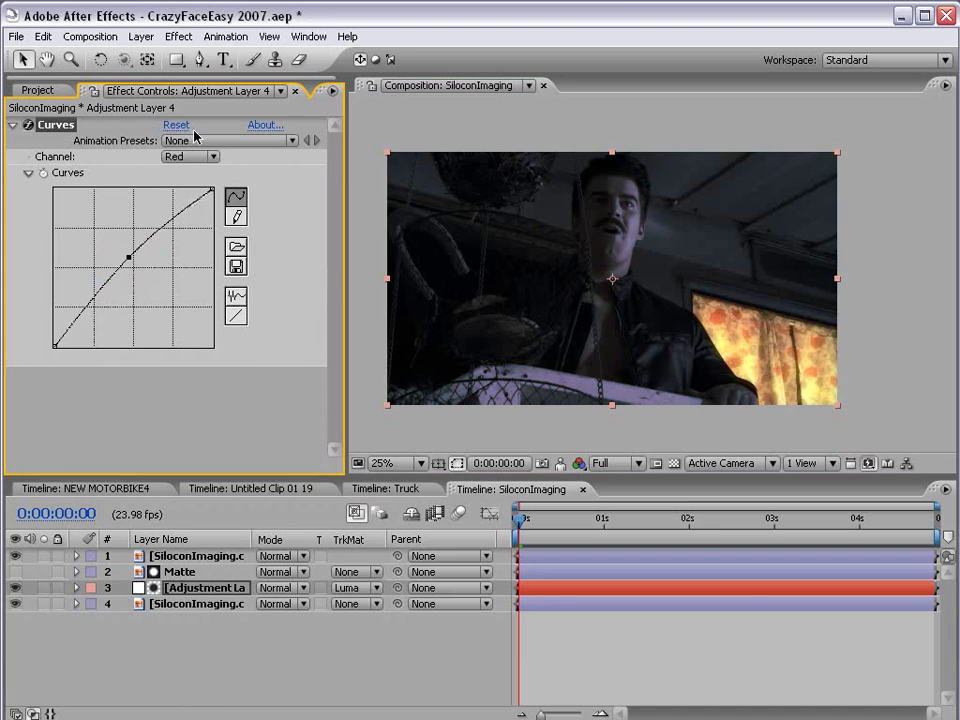
left_click(199, 156)
left_click(191, 188)
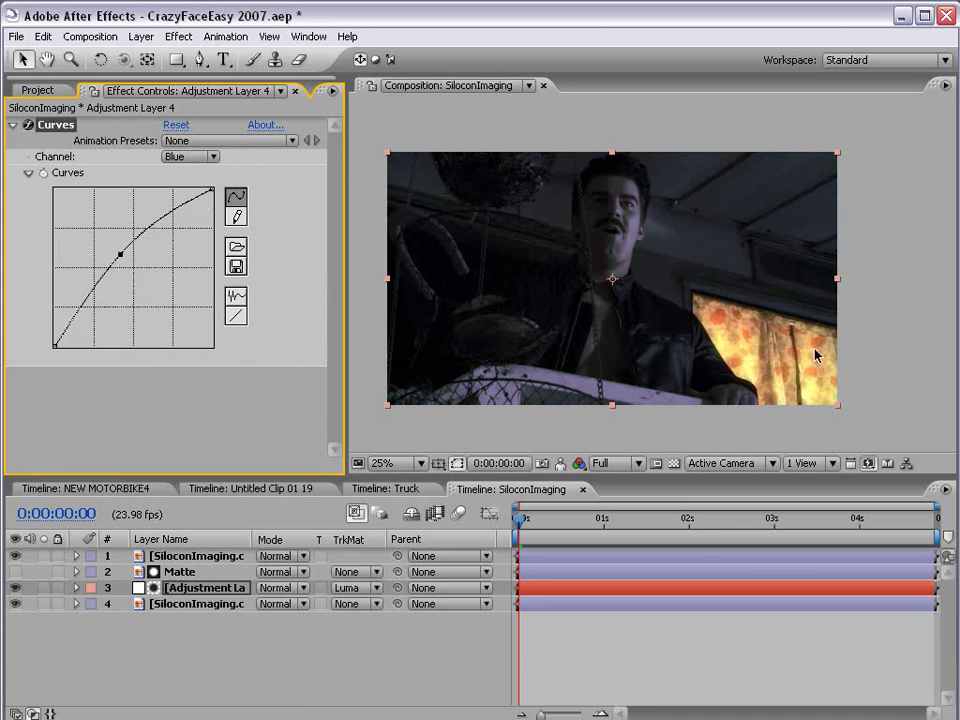
left_click_drag(120, 254, 142, 271)
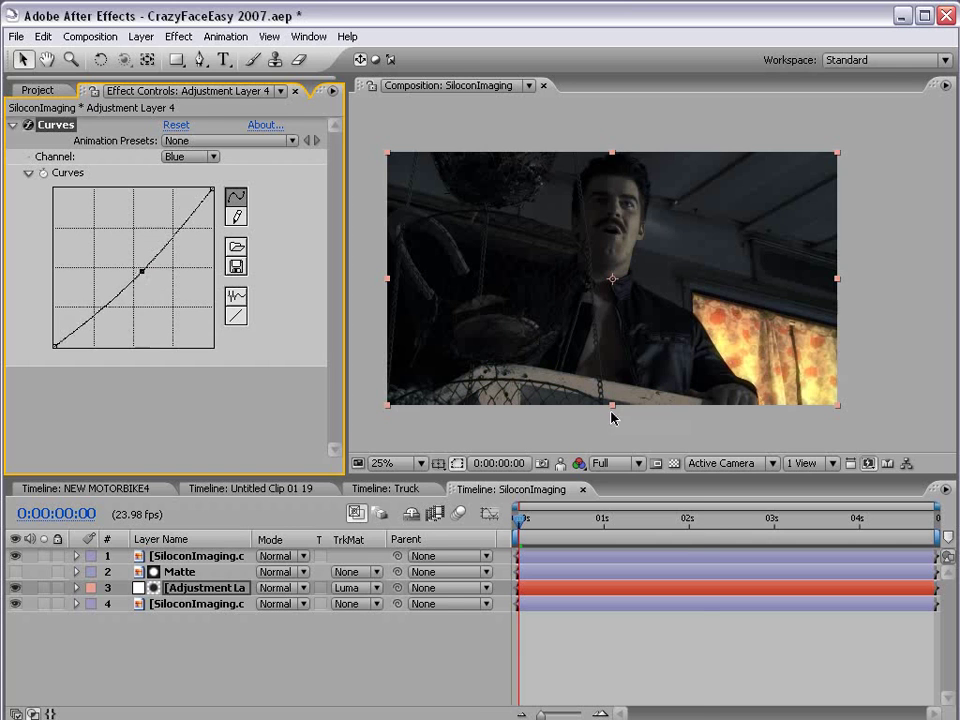
Step: Switch to the Truck composition
left_click(390, 490)
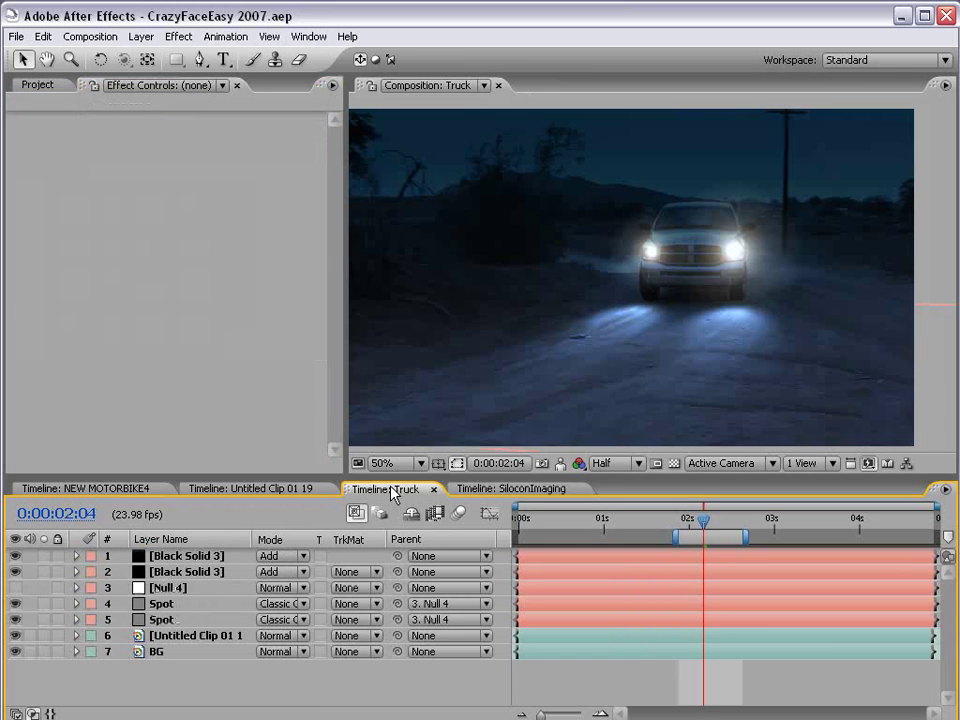